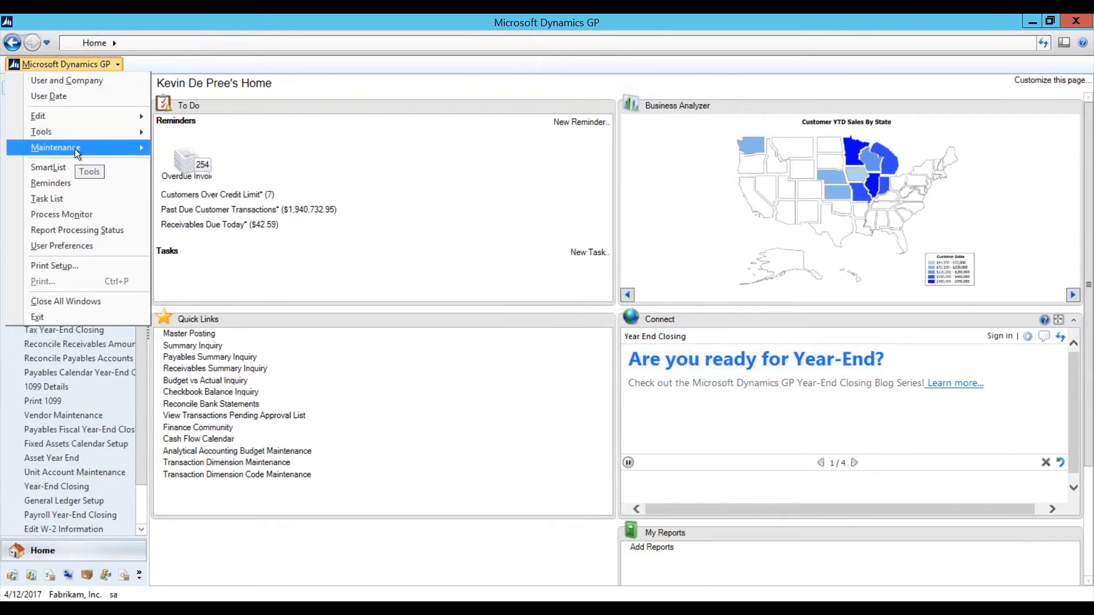
Step: Start a company backup from Maintenance > Backup and enter the system password
{"action": "mouse_move", "coordinate": [74, 148]}
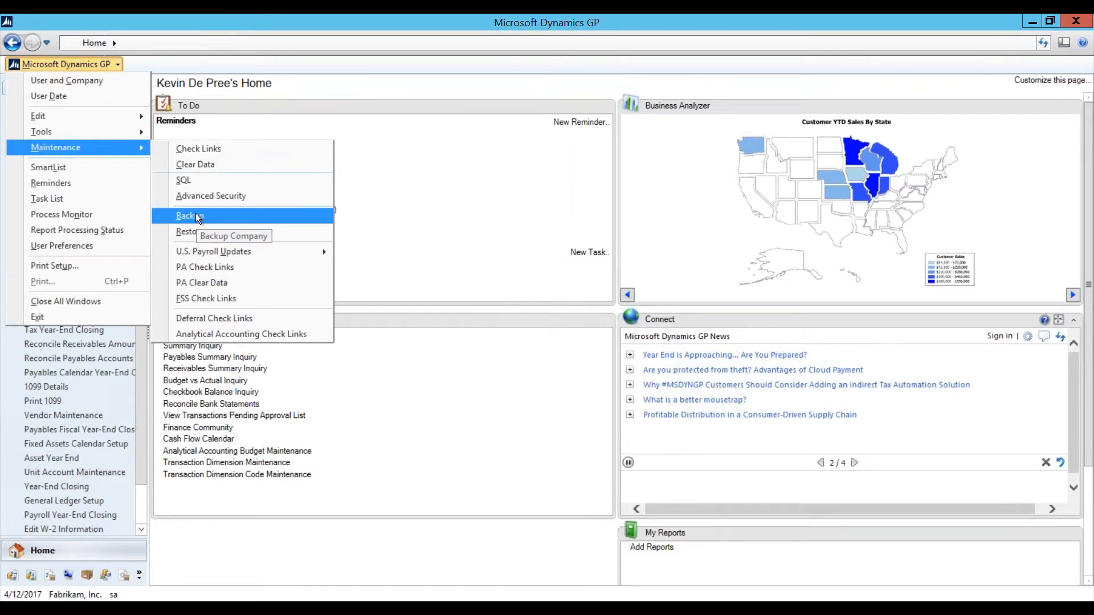
{"action": "left_click", "coordinate": [256, 216]}
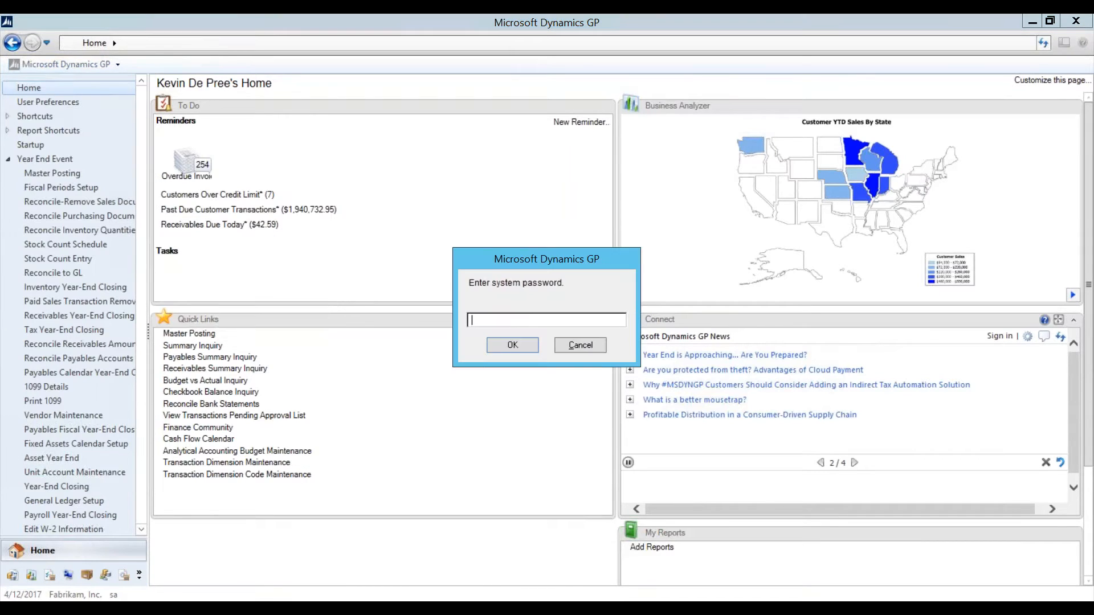
{"action": "type", "text": "password"}
{"action": "key", "text": "Return"}
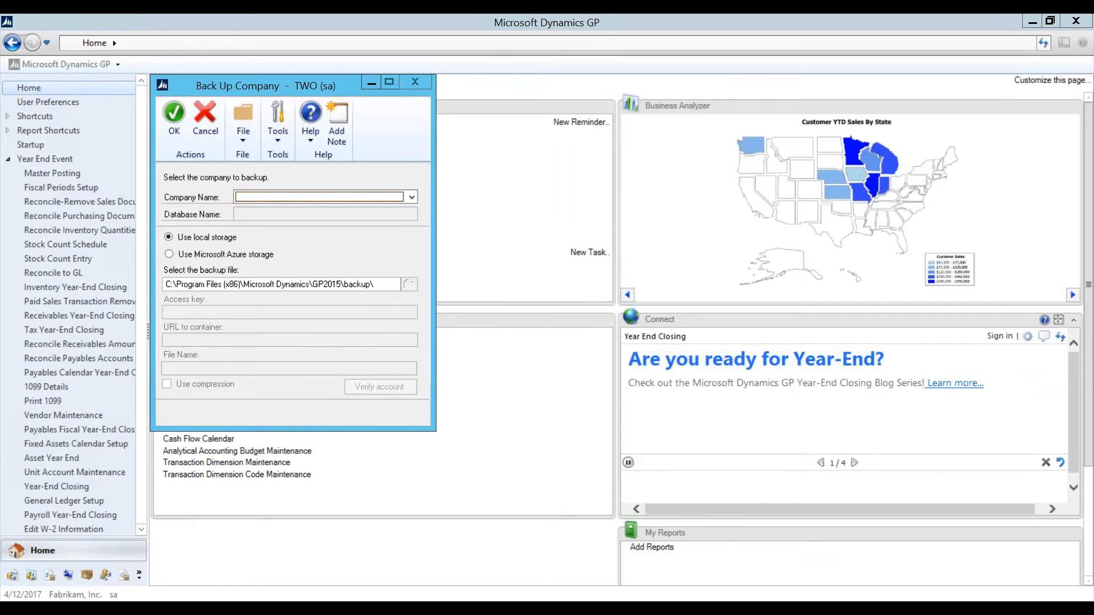
Step: Select Fabrikam, Inc. from the Company Name list, then close Back Up Company
{"action": "left_click", "coordinate": [267, 199]}
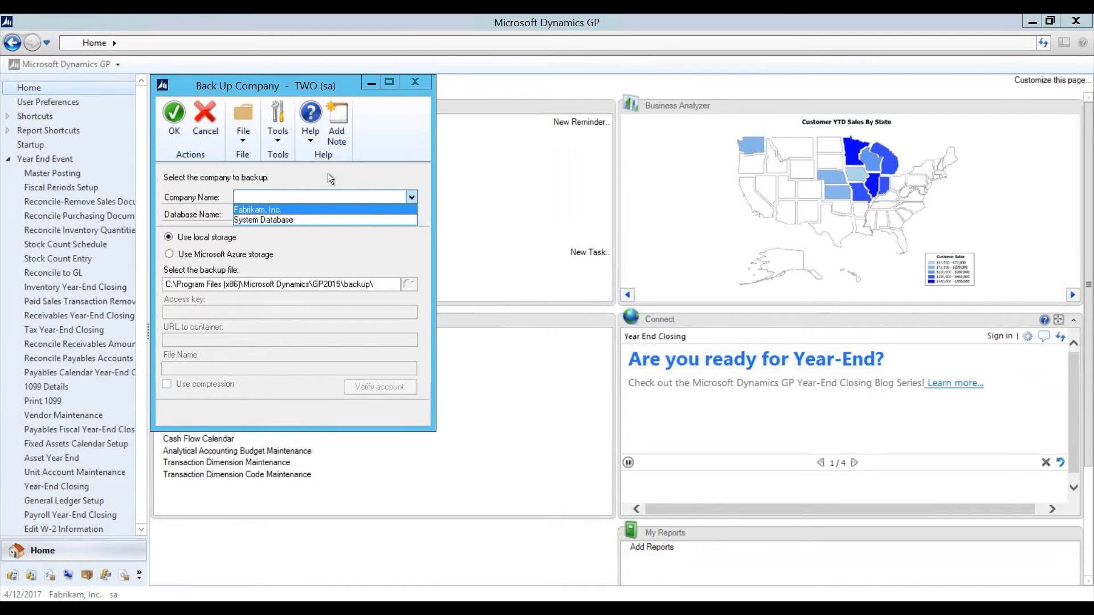
{"action": "left_click", "coordinate": [272, 209]}
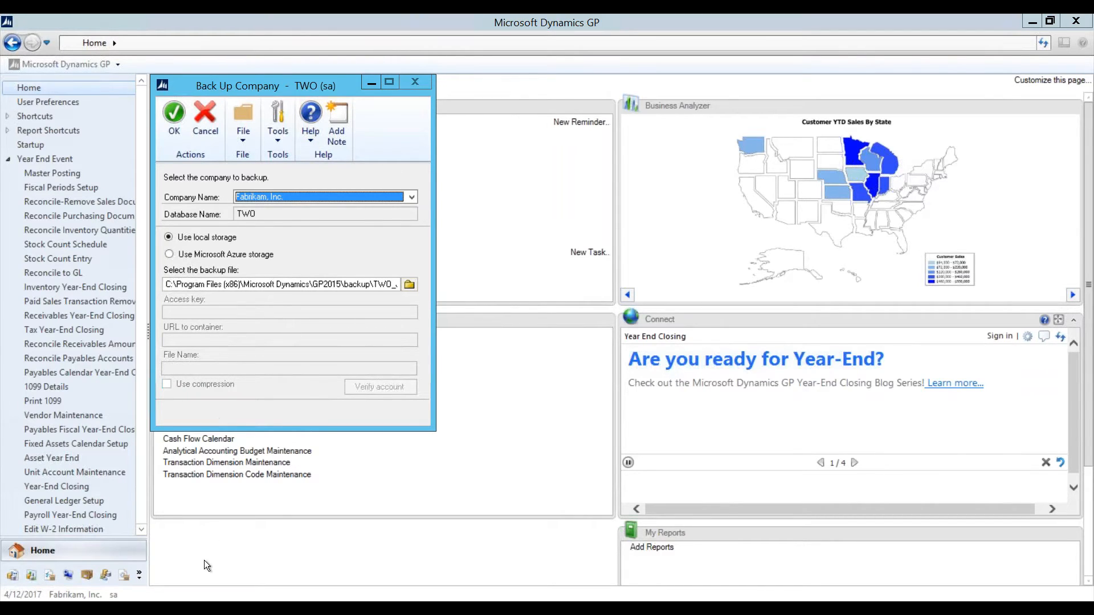
{"action": "key", "text": "Escape"}
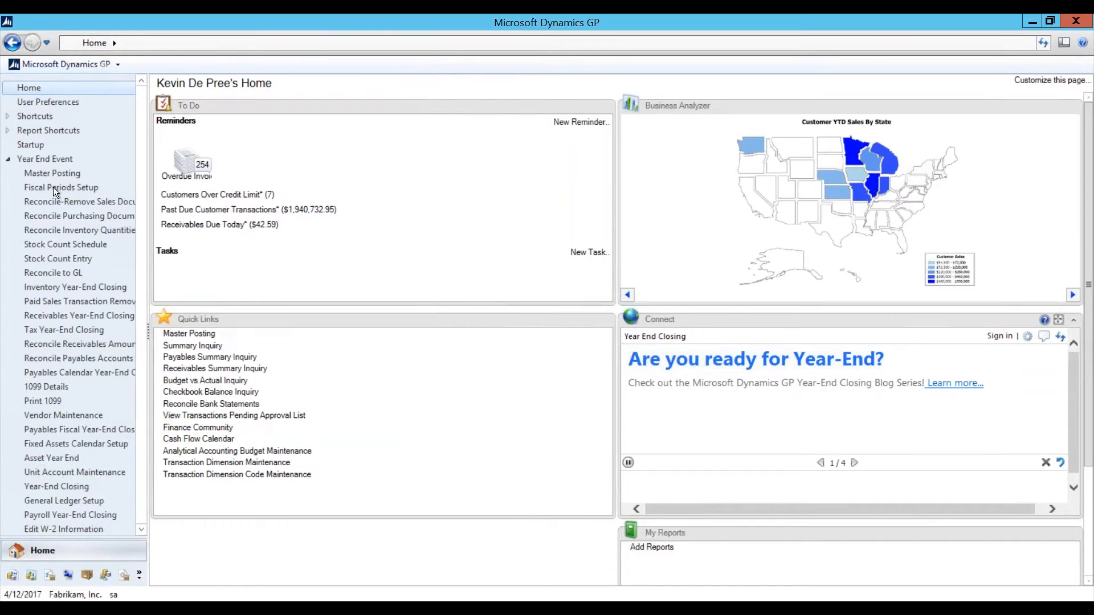
{"action": "left_click", "coordinate": [52, 173]}
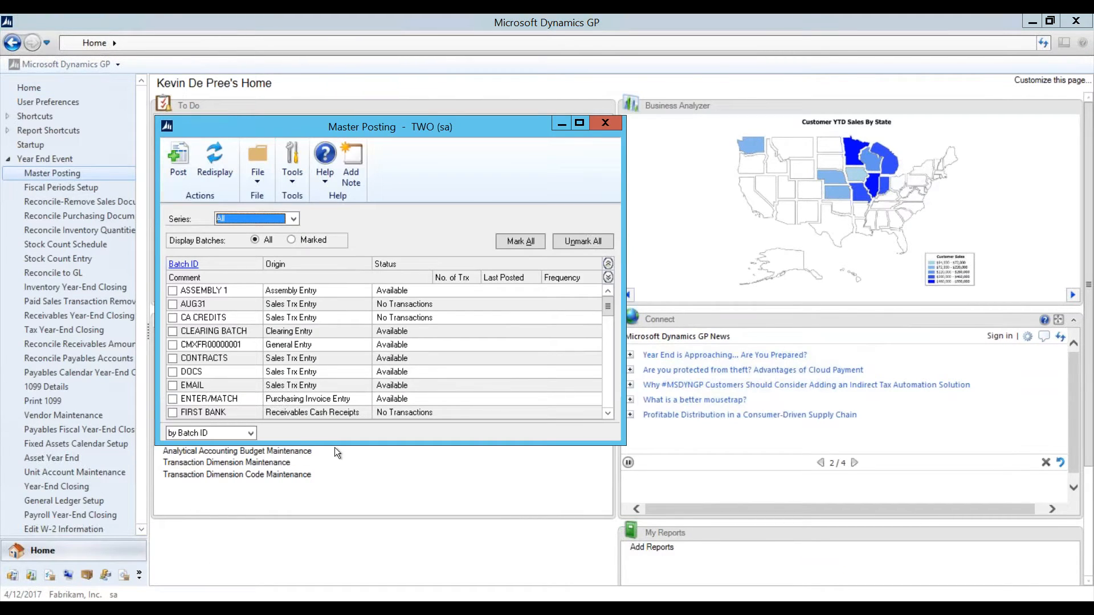
{"action": "left_click_drag", "start_coordinate": [338, 445], "coordinate": [338, 578]}
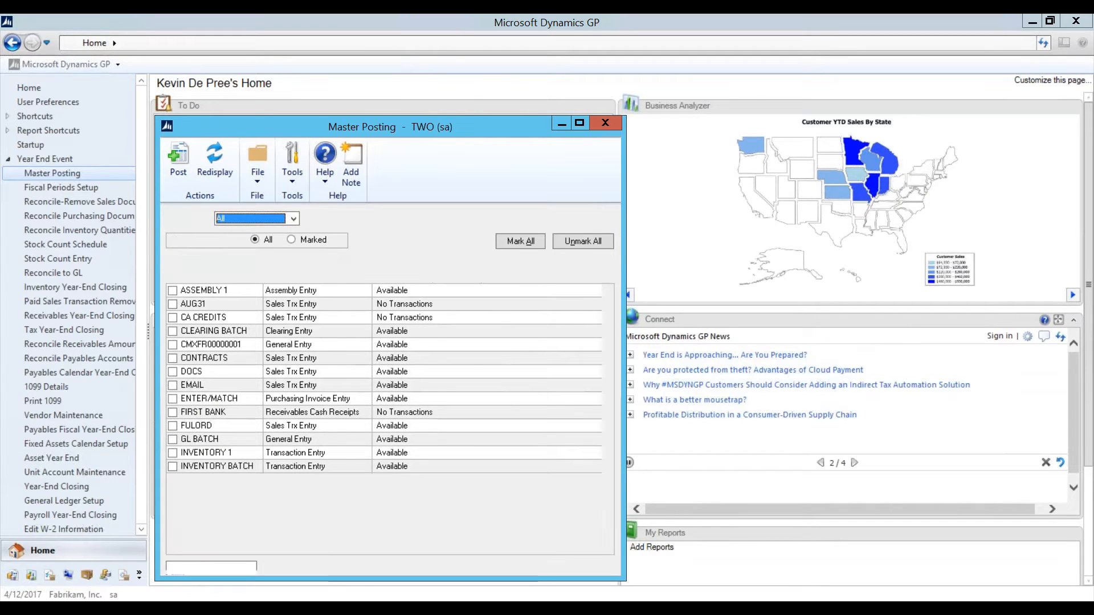
{"action": "left_click_drag", "start_coordinate": [449, 127], "coordinate": [456, 52]}
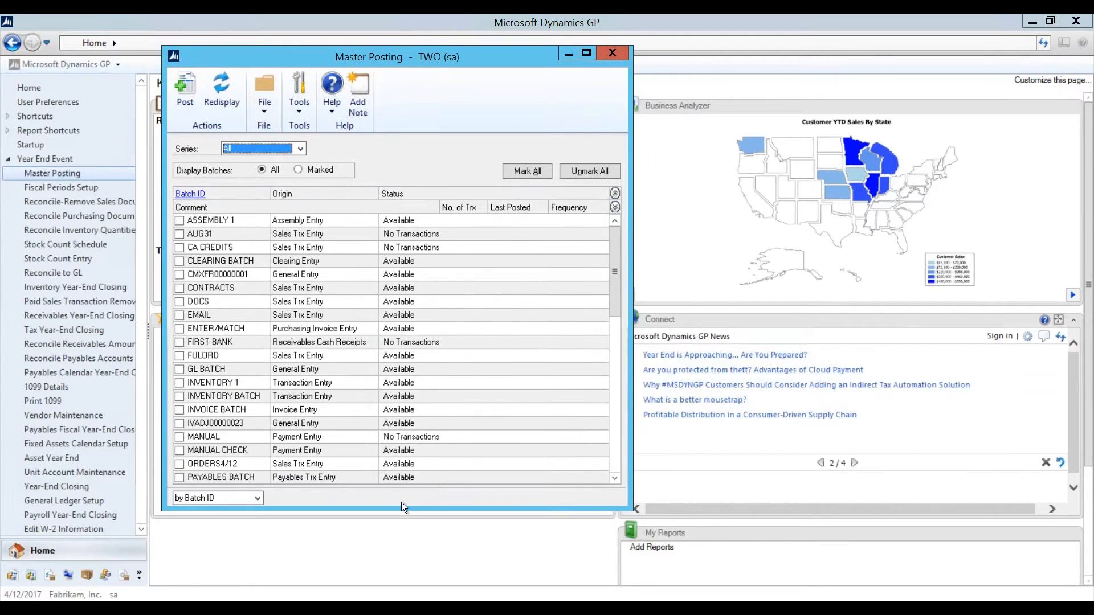
{"action": "left_click_drag", "start_coordinate": [394, 512], "coordinate": [393, 566]}
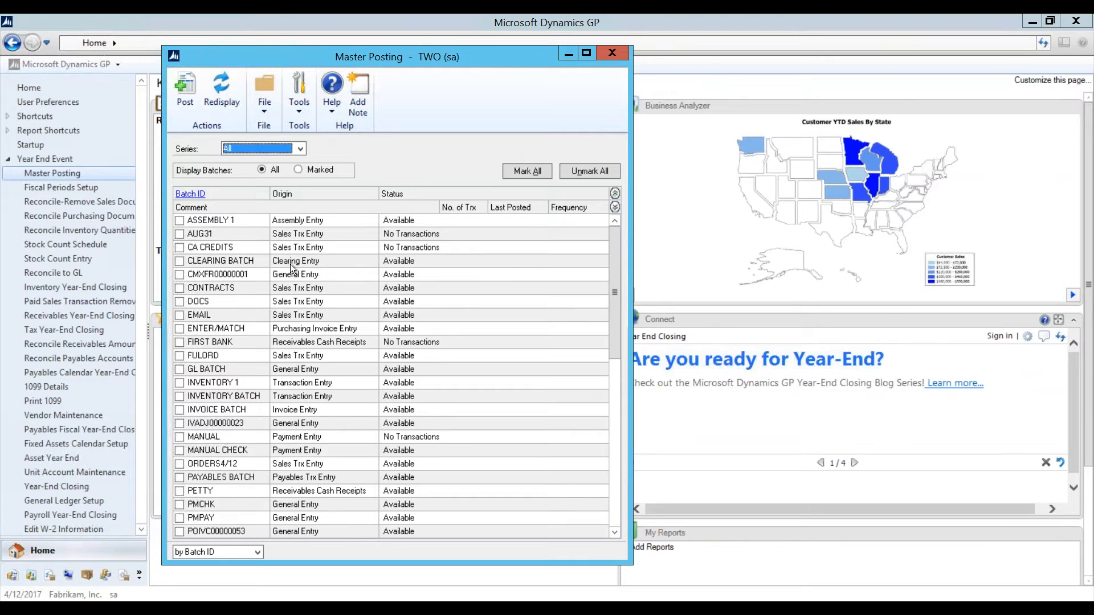
{"action": "left_click", "coordinate": [612, 53]}
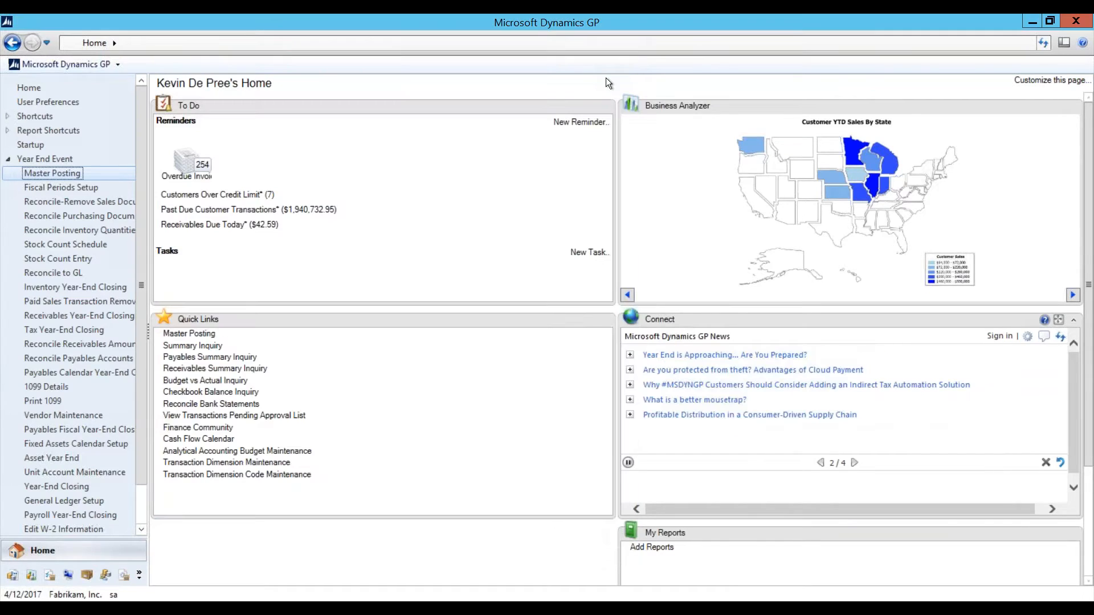
Step: Bring up Fiscal Periods Setup via Microsoft Dynamics GP > Tools > Setup > Company > Fiscal Periods
{"action": "left_click", "coordinate": [65, 189]}
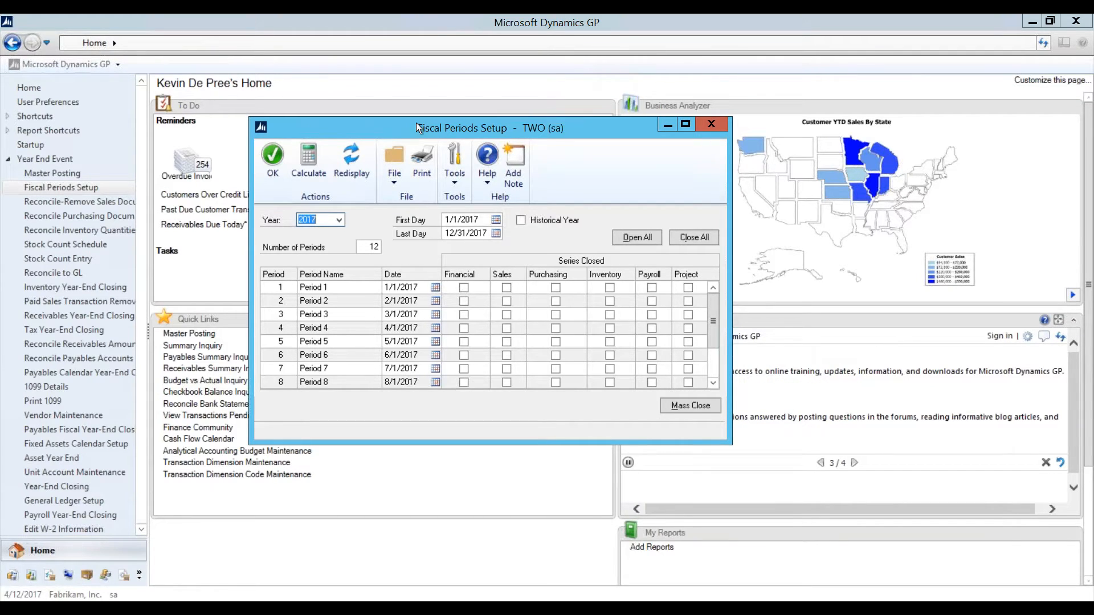
{"action": "left_click", "coordinate": [27, 57]}
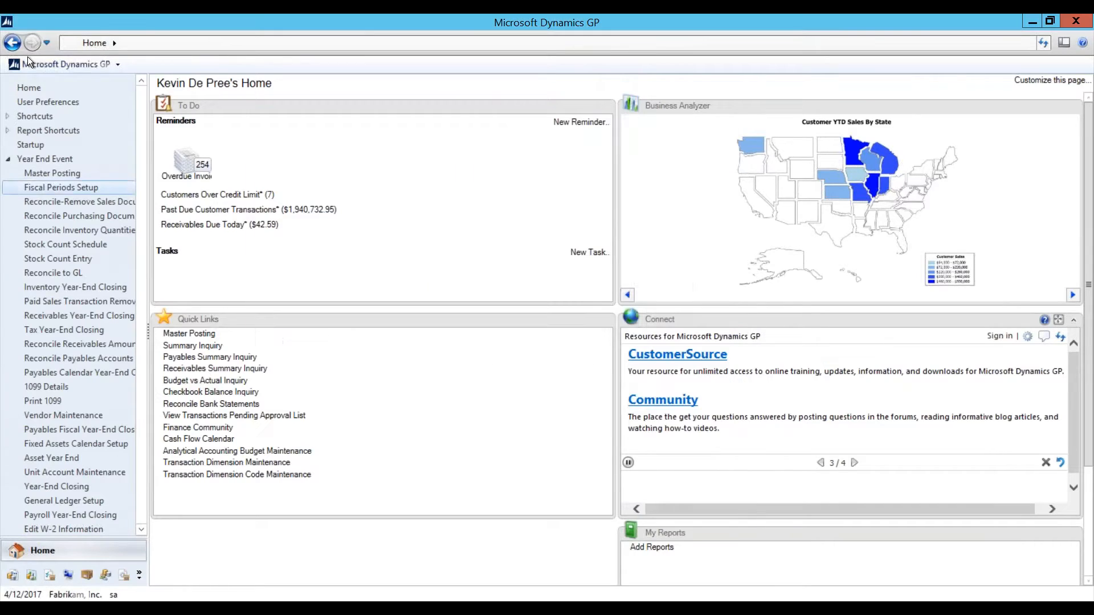
{"action": "left_click", "coordinate": [27, 61]}
{"action": "mouse_move", "coordinate": [91, 131]}
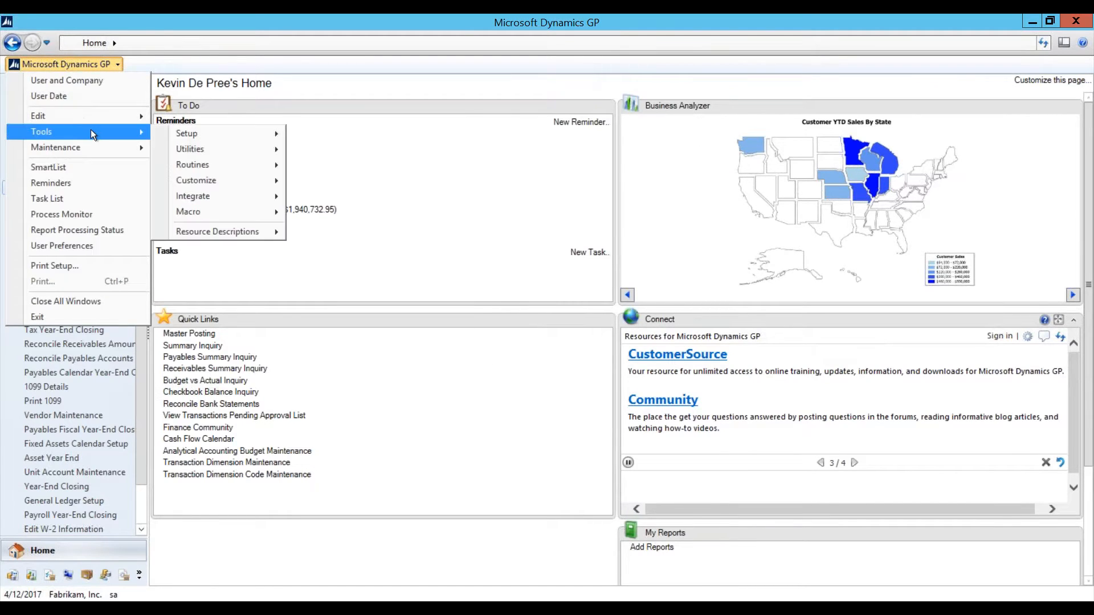
{"action": "mouse_move", "coordinate": [221, 135]}
{"action": "mouse_move", "coordinate": [352, 169]}
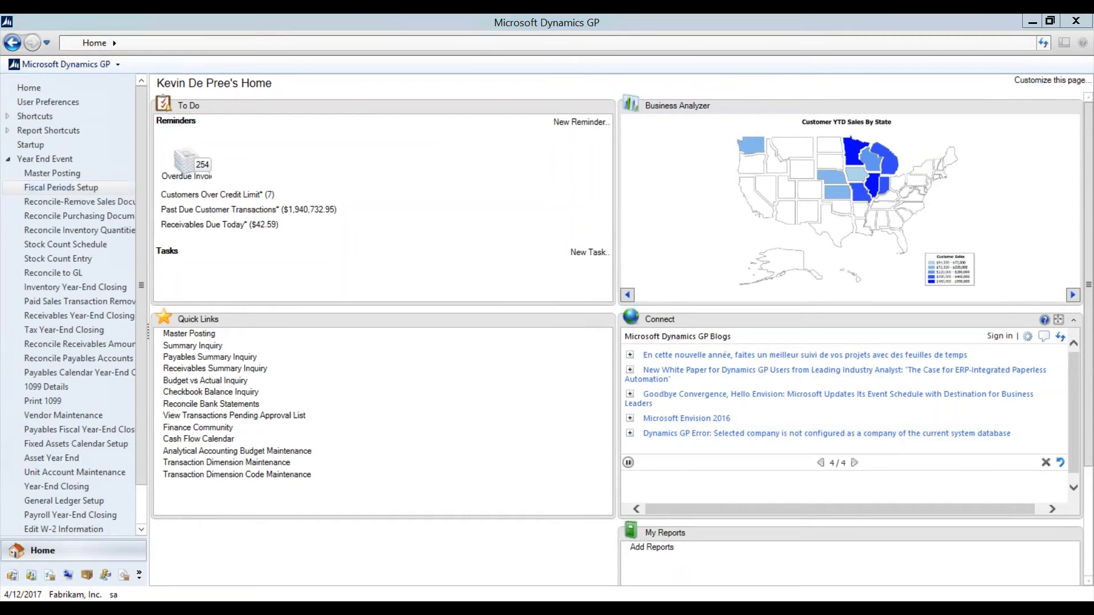
{"action": "left_click", "coordinate": [378, 545]}
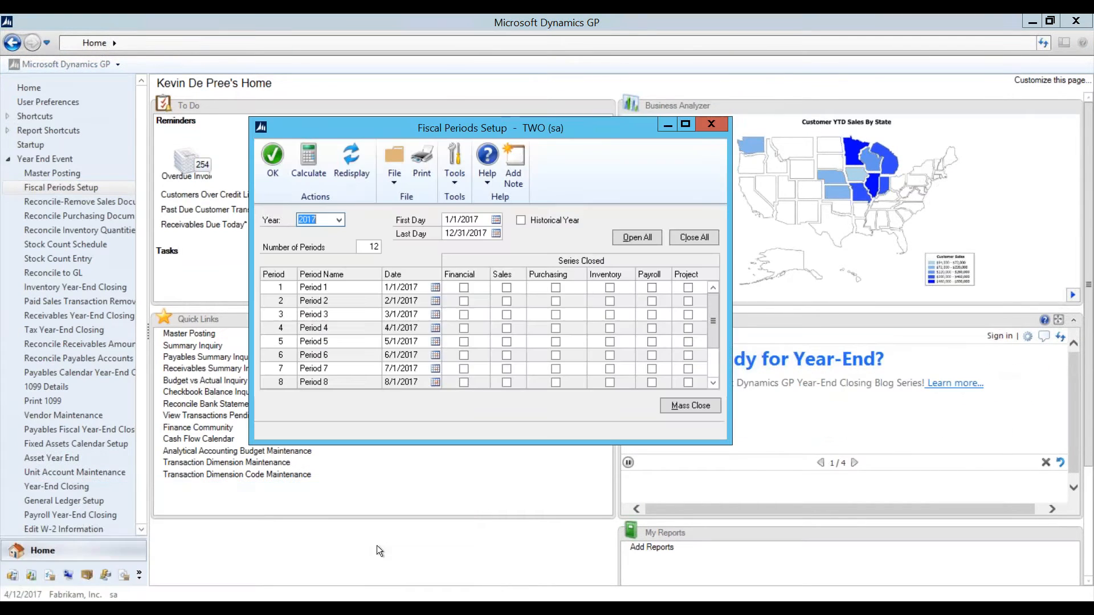
Step: Calculate fiscal year 2020 with twelve periods from 1/1/2020, enlarging the window to show all
{"action": "left_click", "coordinate": [343, 221]}
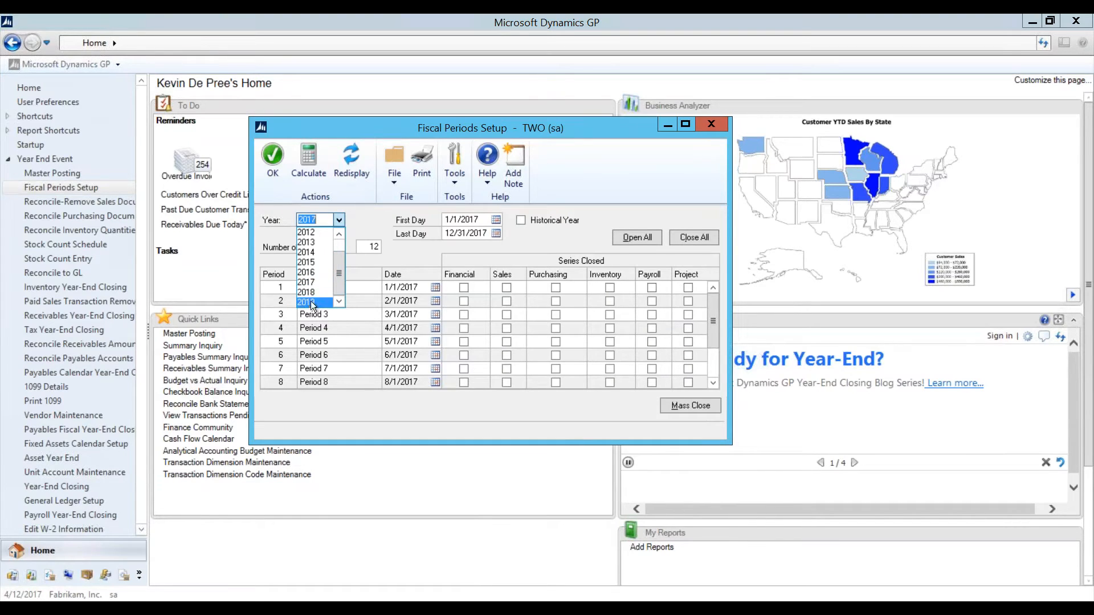
{"action": "left_click", "coordinate": [327, 221]}
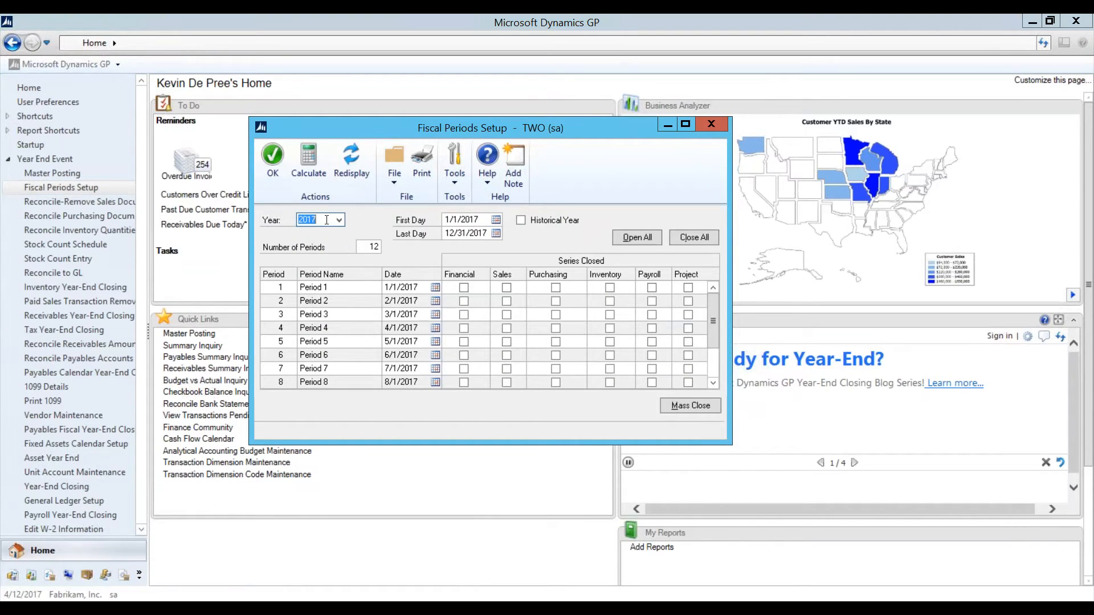
{"action": "type", "text": "2020"}
{"action": "key", "text": "Tab"}
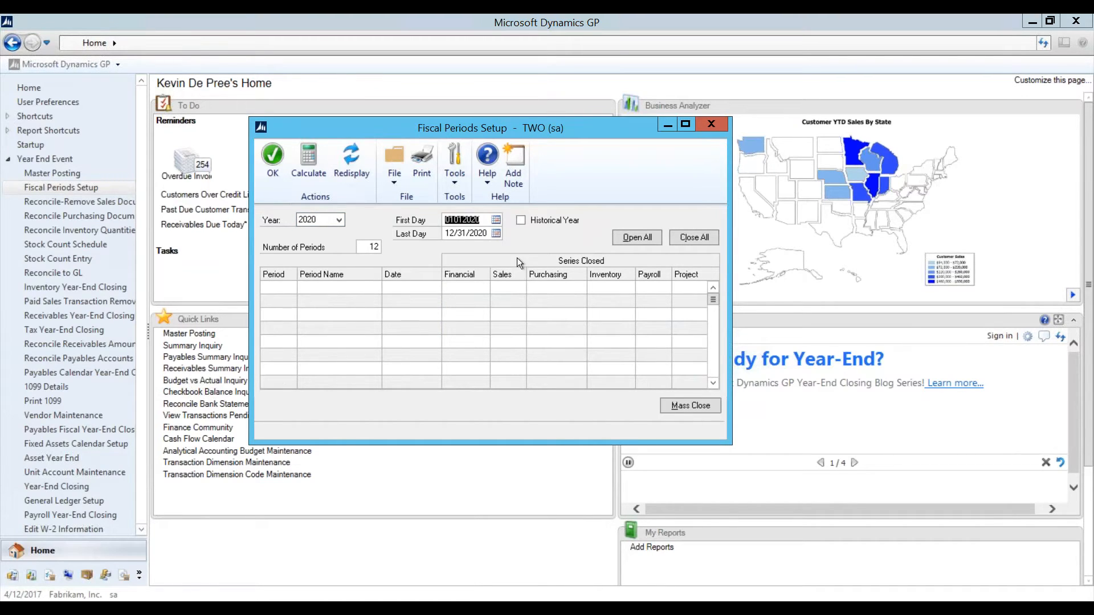
{"action": "left_click", "coordinate": [482, 225]}
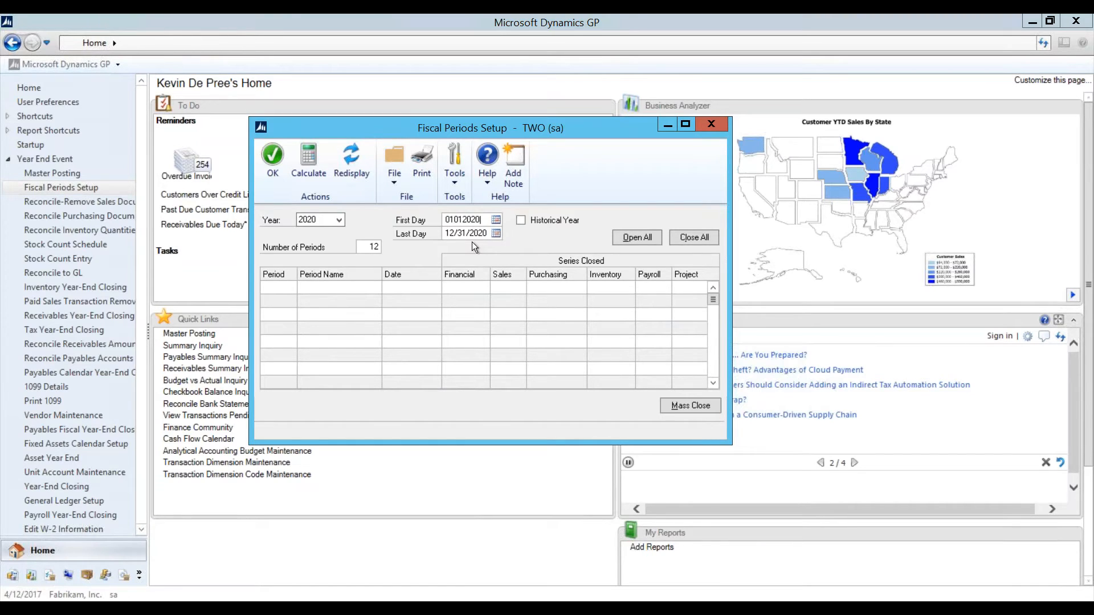
{"action": "left_click", "coordinate": [324, 172]}
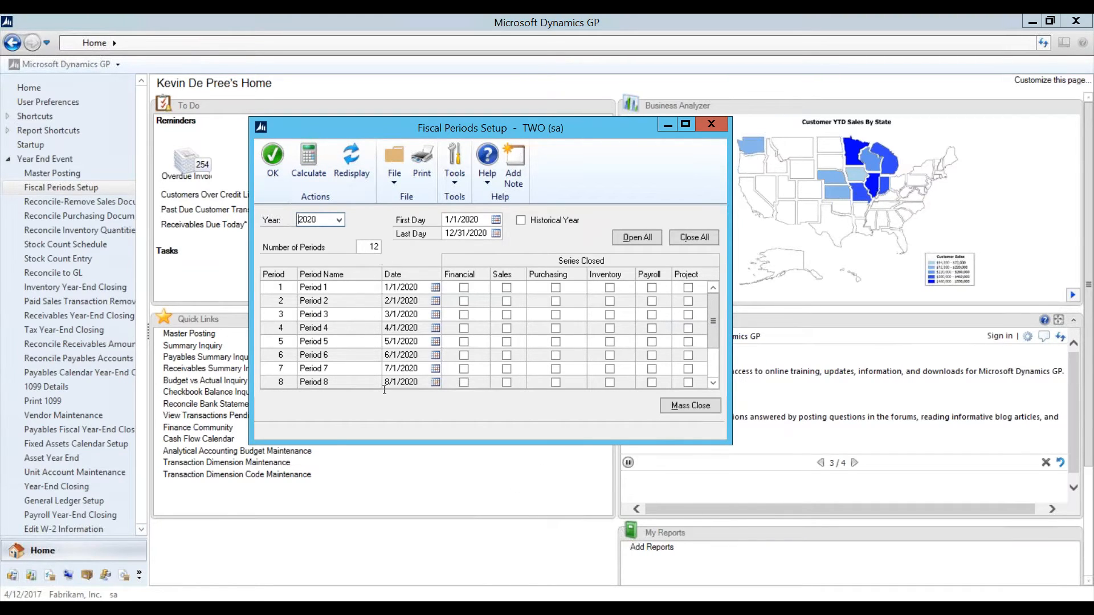
{"action": "left_click_drag", "start_coordinate": [388, 445], "coordinate": [391, 525]}
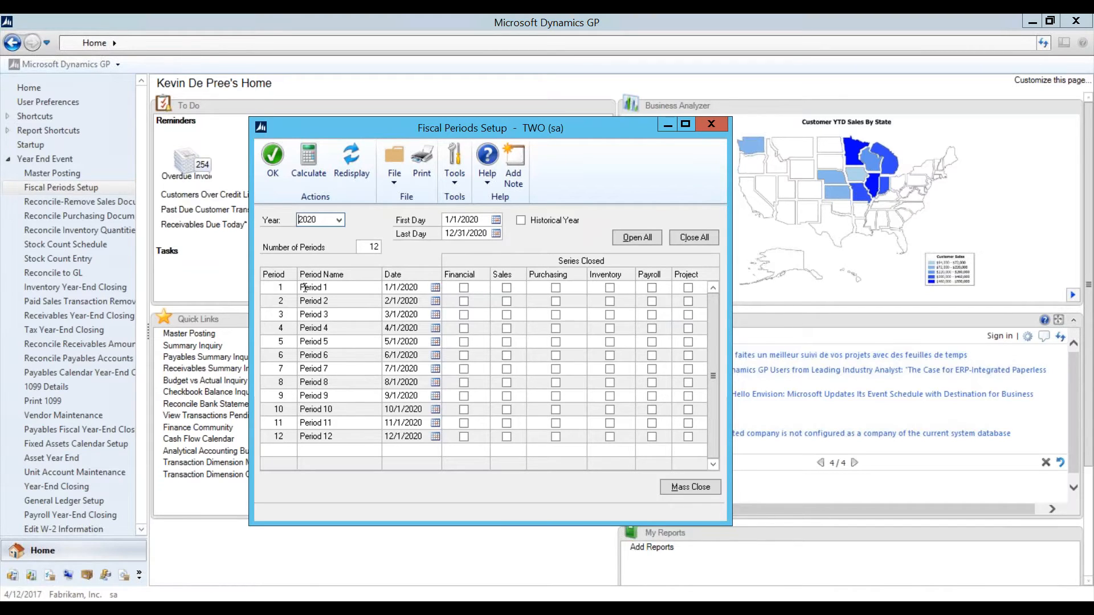
Step: Rename 2020 Period 1 to 'January' and submit the fiscal periods with OK
{"action": "left_click_drag", "start_coordinate": [328, 288], "coordinate": [269, 285]}
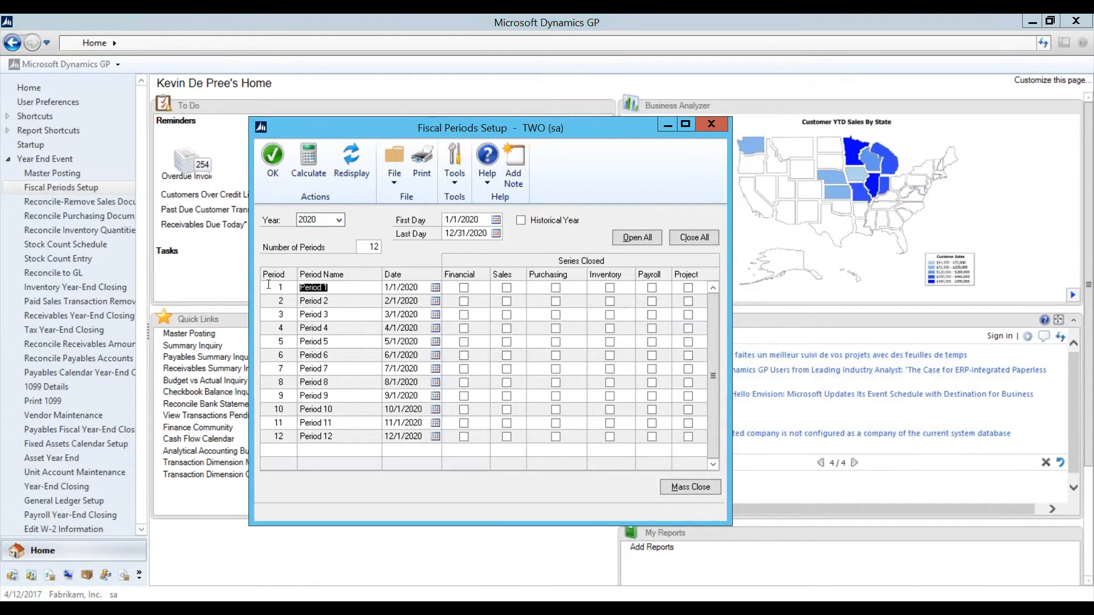
{"action": "left_click", "coordinate": [352, 291]}
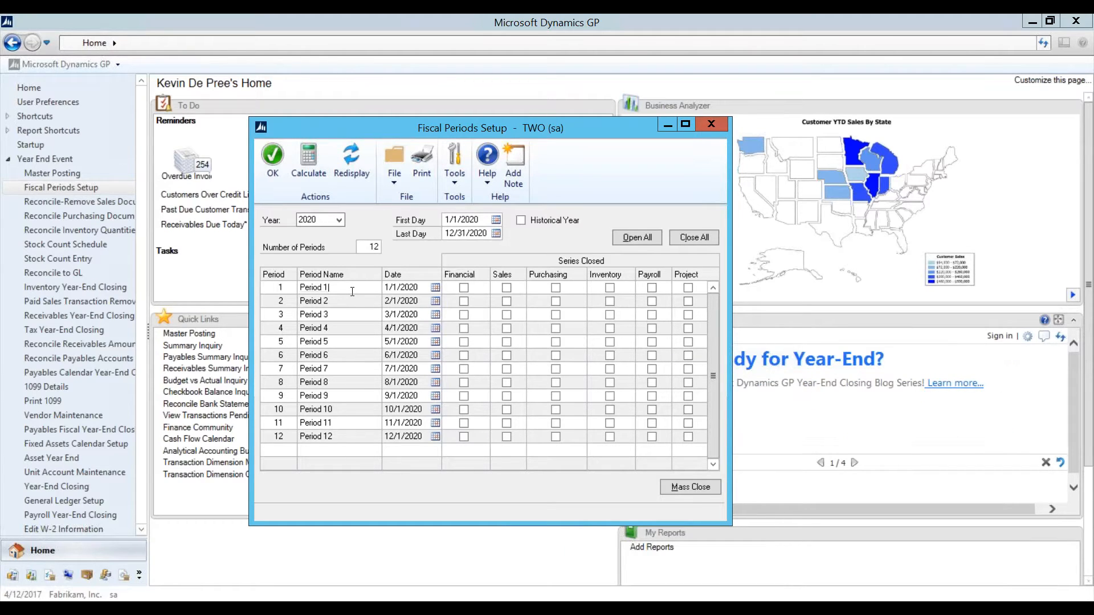
{"action": "left_click_drag", "start_coordinate": [333, 286], "coordinate": [293, 293]}
{"action": "type", "text": "Janau"}
{"action": "key", "text": "BackSpace"}
{"action": "key", "text": "BackSpace"}
{"action": "type", "text": "uary"}
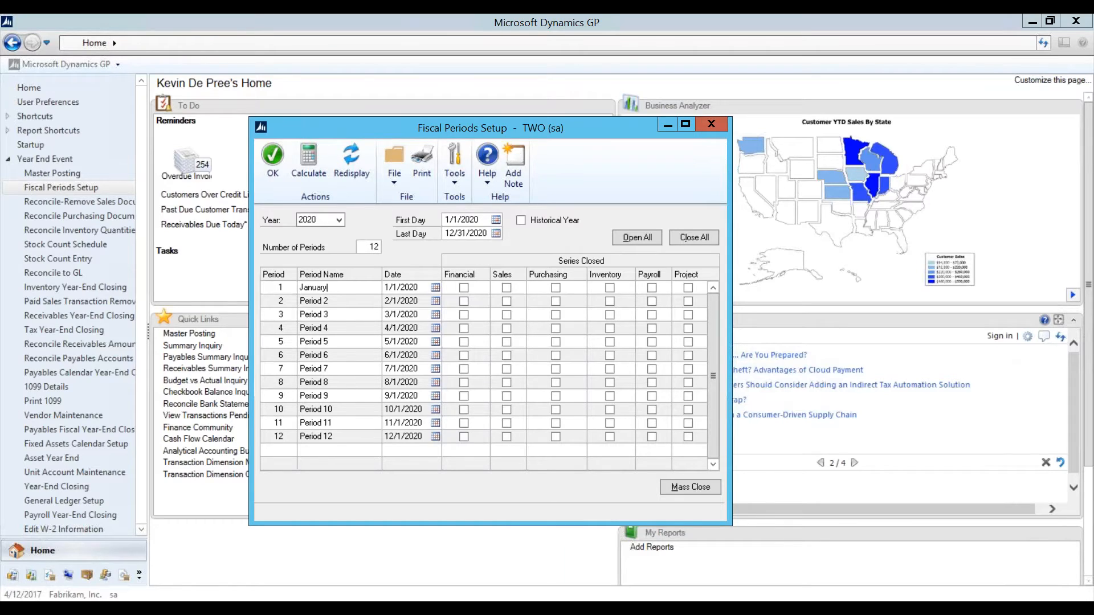
{"action": "left_click", "coordinate": [359, 301]}
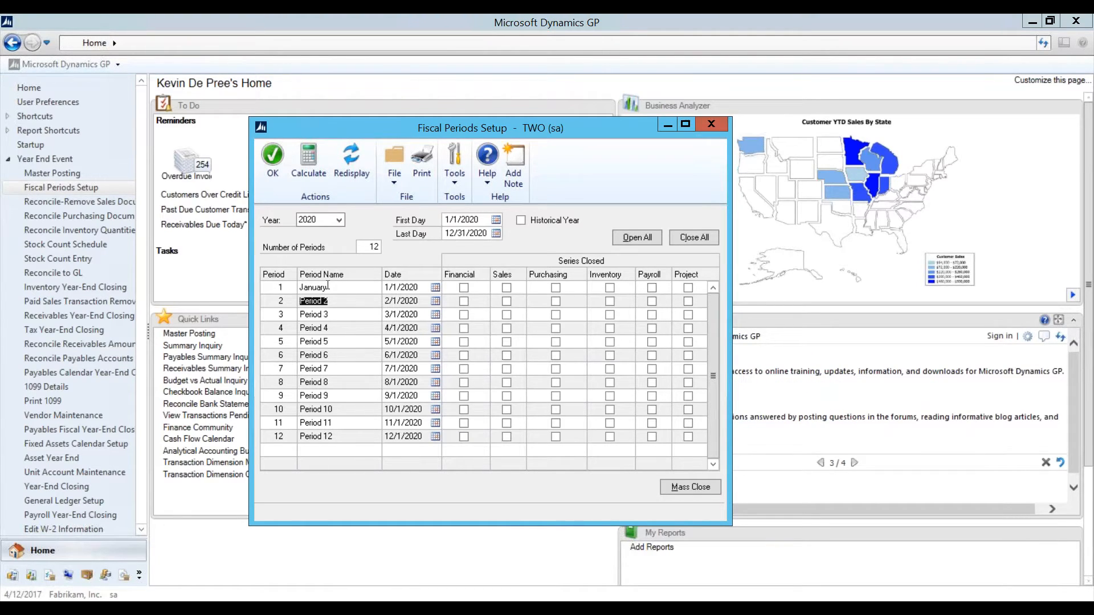
{"action": "left_click", "coordinate": [263, 170]}
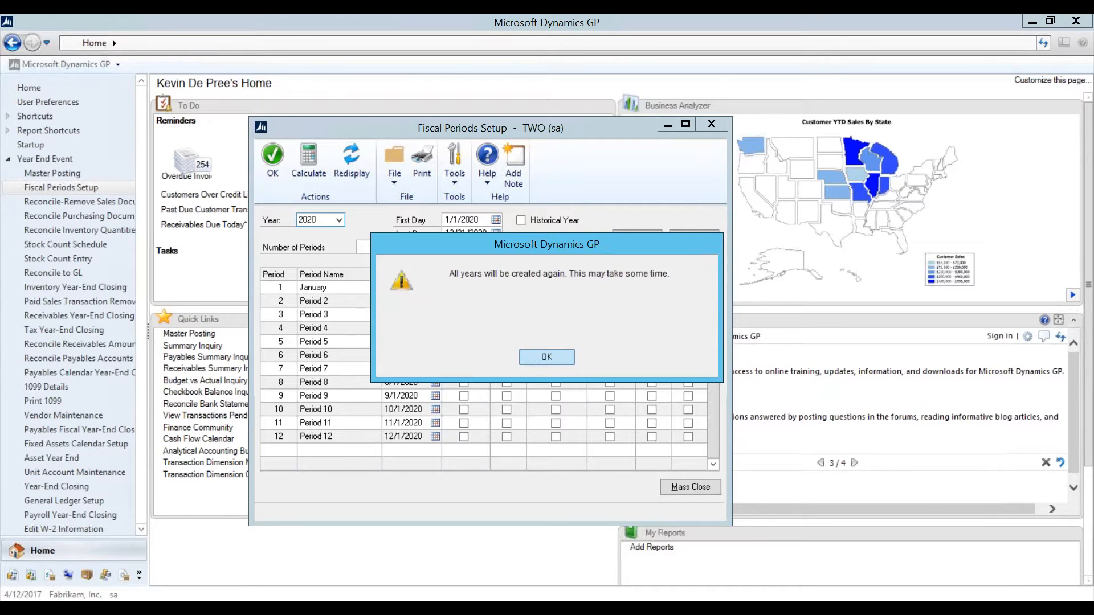
Step: Accept the warning that all fiscal years will be created again
{"action": "left_click", "coordinate": [540, 358]}
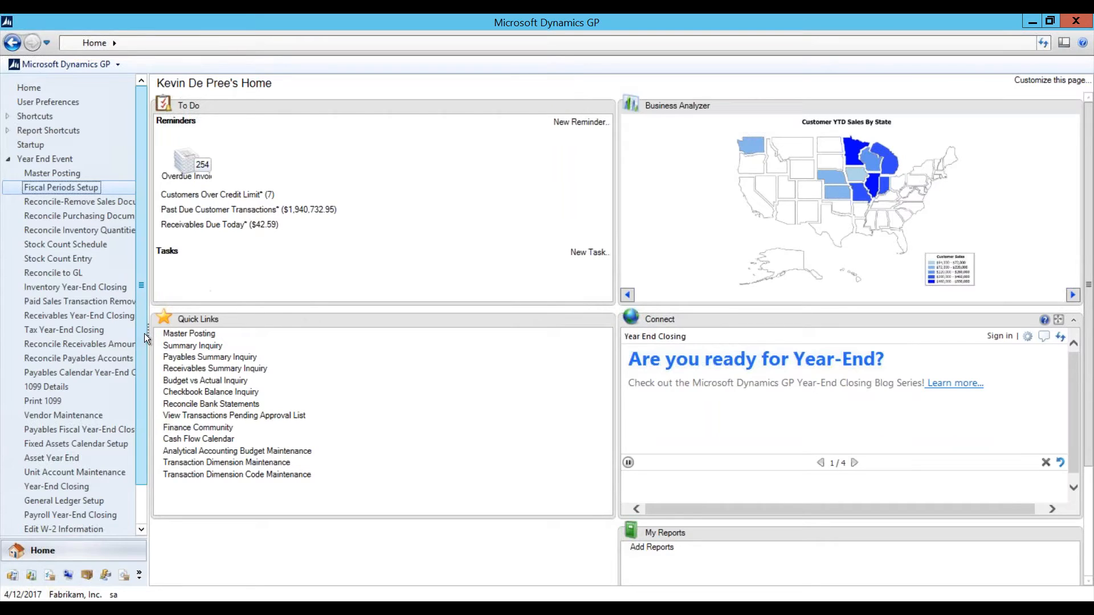
Step: Widen the navigation pane and open Reconcile-Remove Sales Documents under Year End Event
{"action": "left_click_drag", "start_coordinate": [149, 332], "coordinate": [180, 333]}
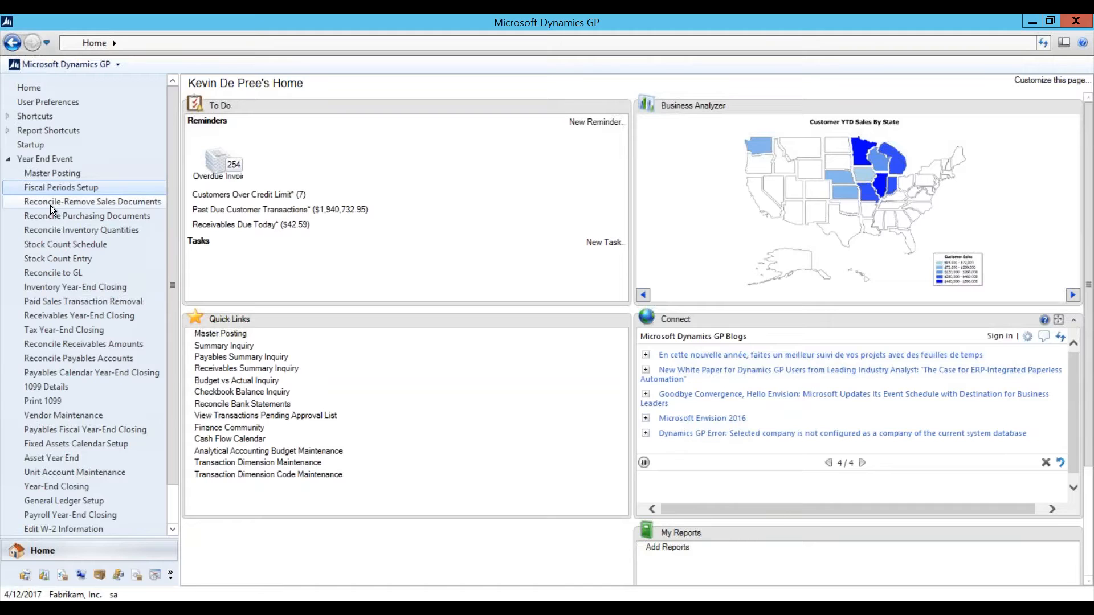
{"action": "left_click", "coordinate": [50, 202]}
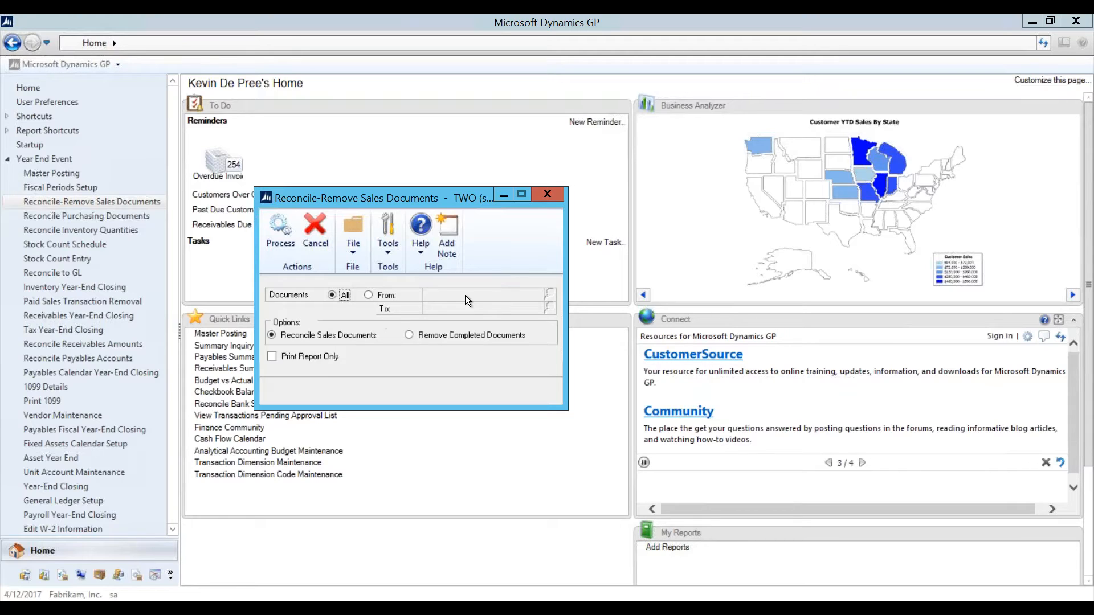
Step: Close Reconcile-Remove Sales Documents and open Reconcile Purchasing Documents from the navigation pane
{"action": "left_click", "coordinate": [552, 193]}
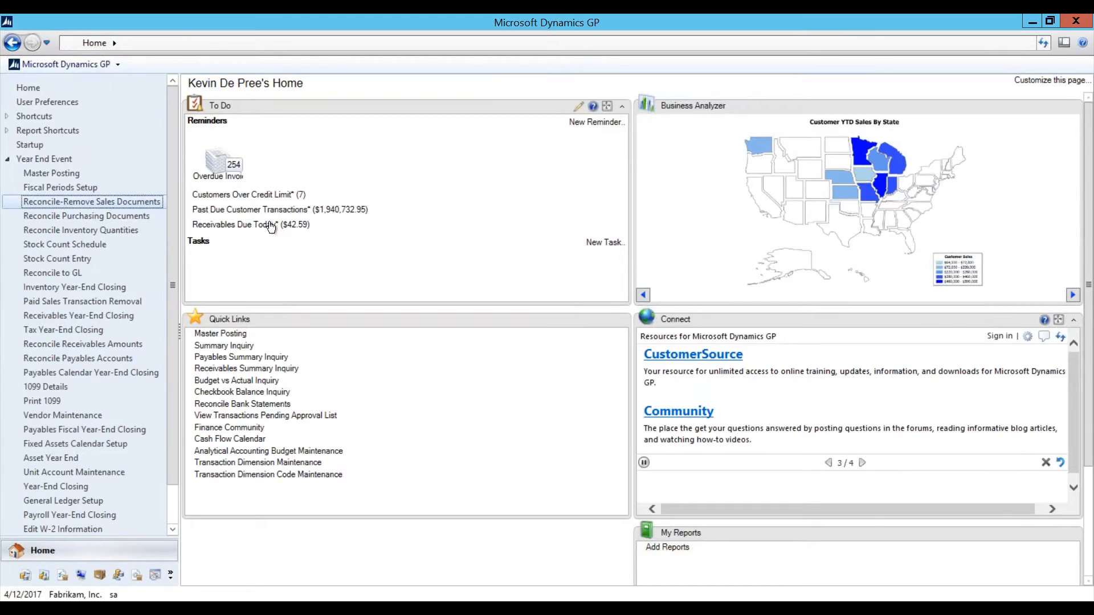
{"action": "left_click", "coordinate": [123, 215]}
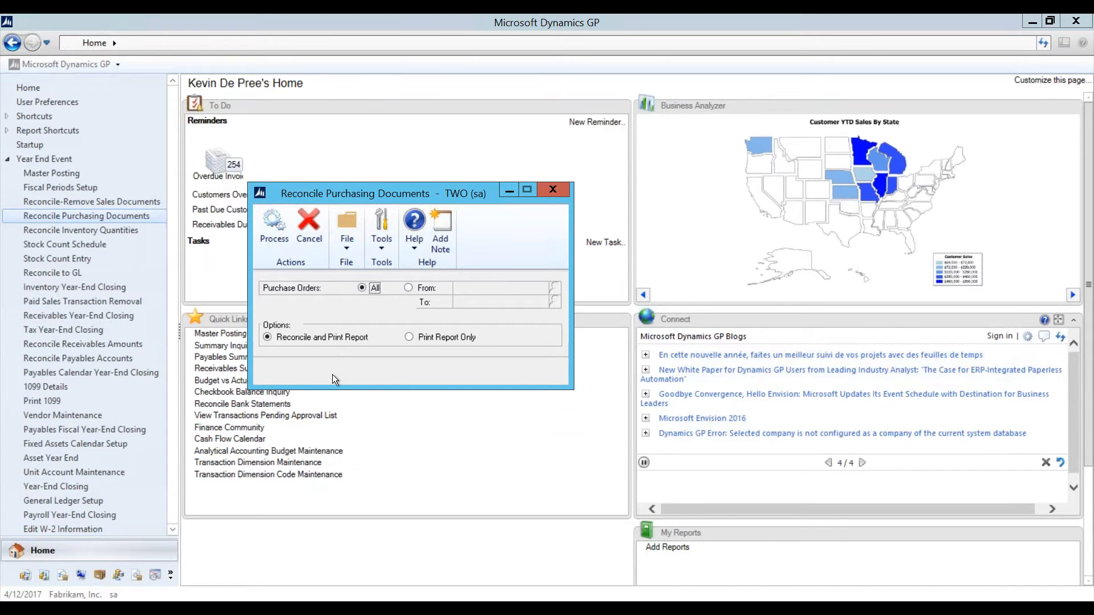
Step: Close Reconcile Purchasing Documents and open Reconcile Inventory Quantities from the navigation pane
{"action": "left_click", "coordinate": [562, 190]}
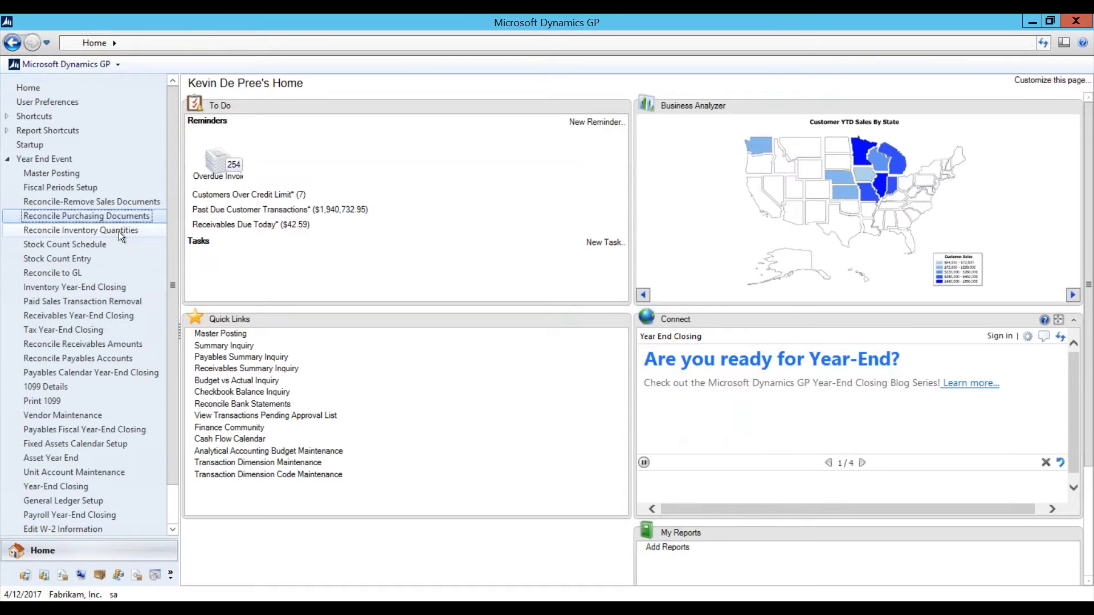
{"action": "left_click", "coordinate": [119, 231]}
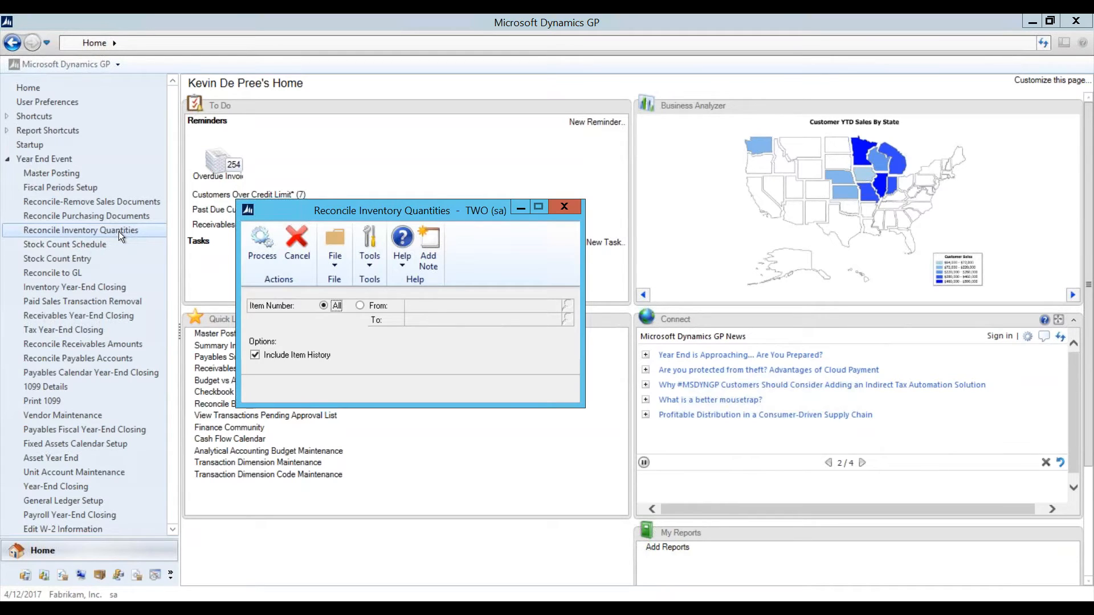
Step: Close Reconcile Inventory Quantities and go to the Inventory area page in the navigation pane
{"action": "left_click", "coordinate": [561, 204]}
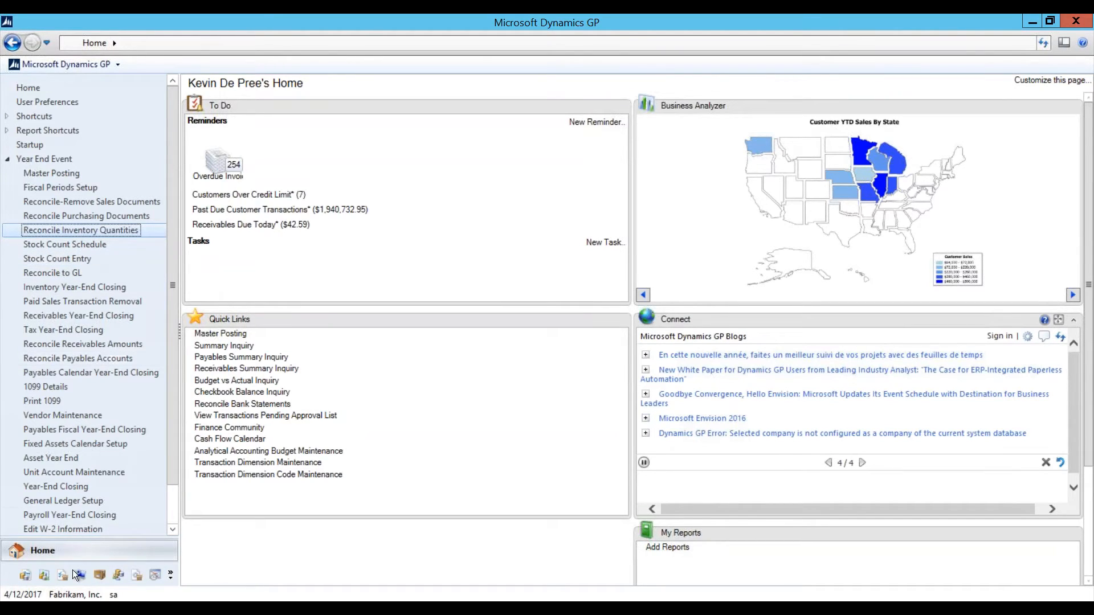
{"action": "left_click", "coordinate": [99, 575]}
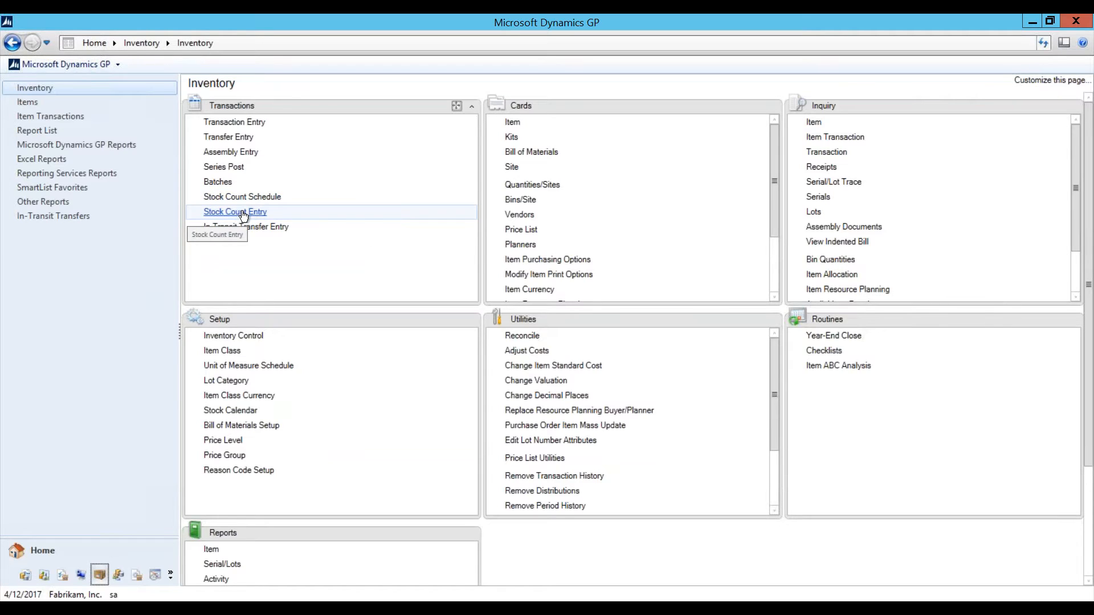
Step: Go back to the Home page and open Stock Count Schedule under Year End Event
{"action": "left_click", "coordinate": [34, 556]}
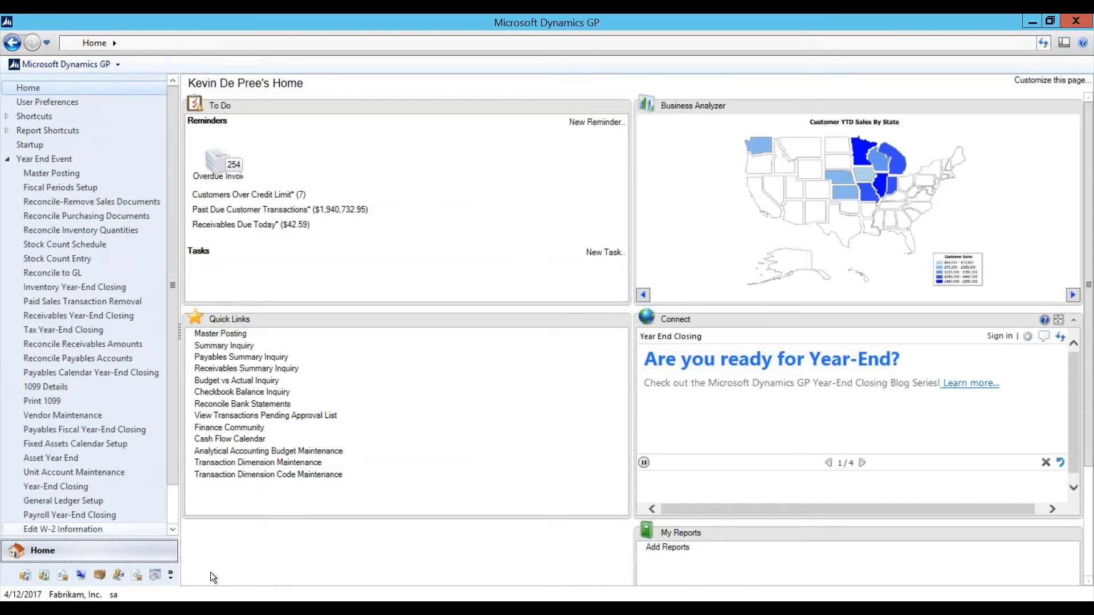
{"action": "left_click", "coordinate": [74, 246]}
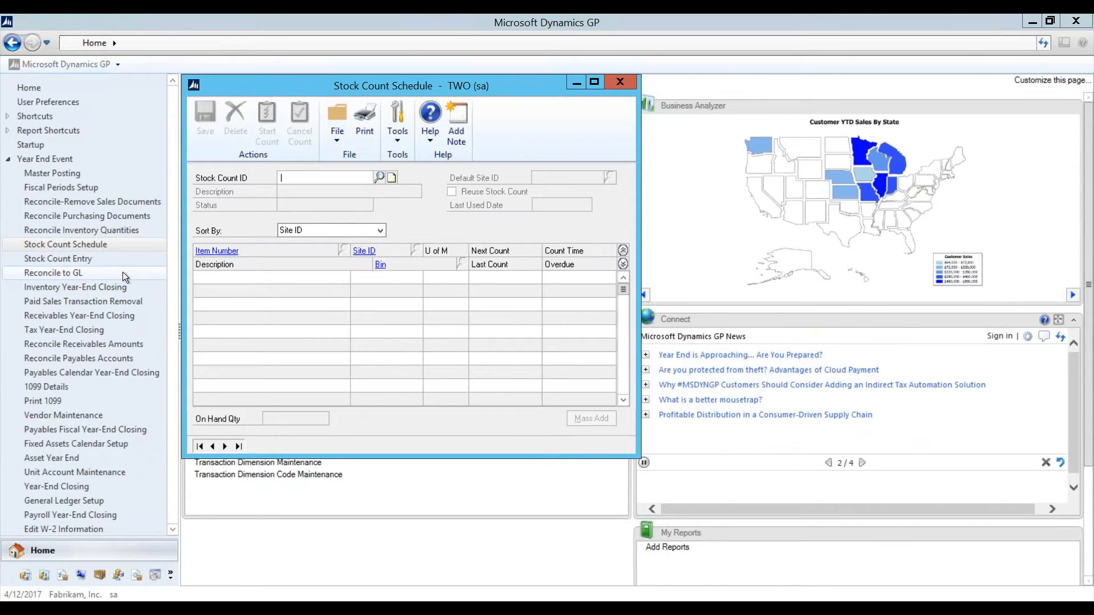
Step: Load the existing YEAR END stock count and save it to clear the form
{"action": "type", "text": "YEAR END"}
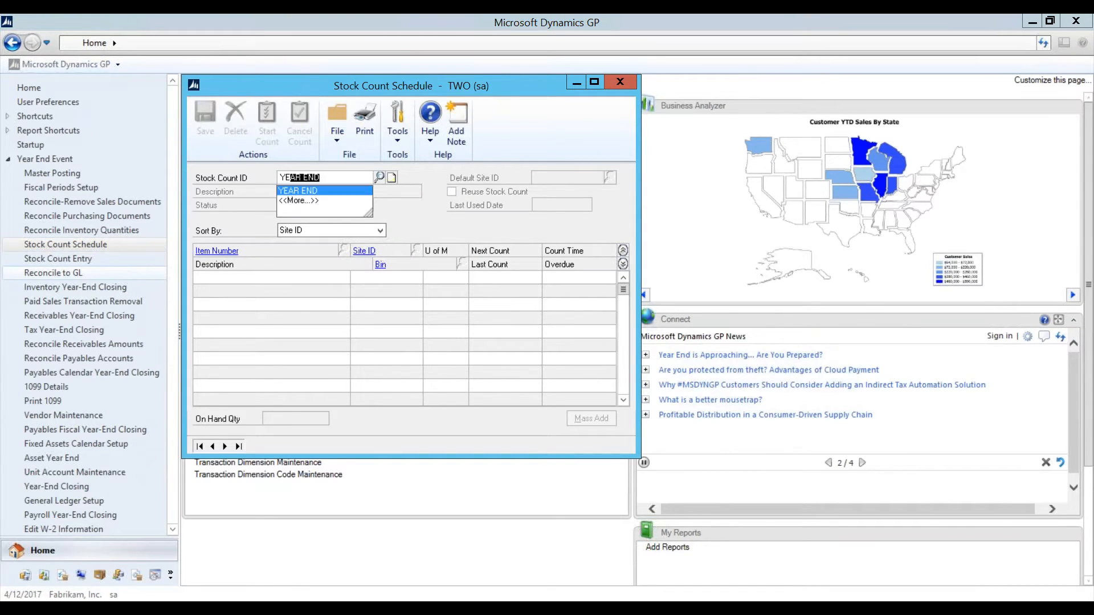
{"action": "key", "text": "Tab"}
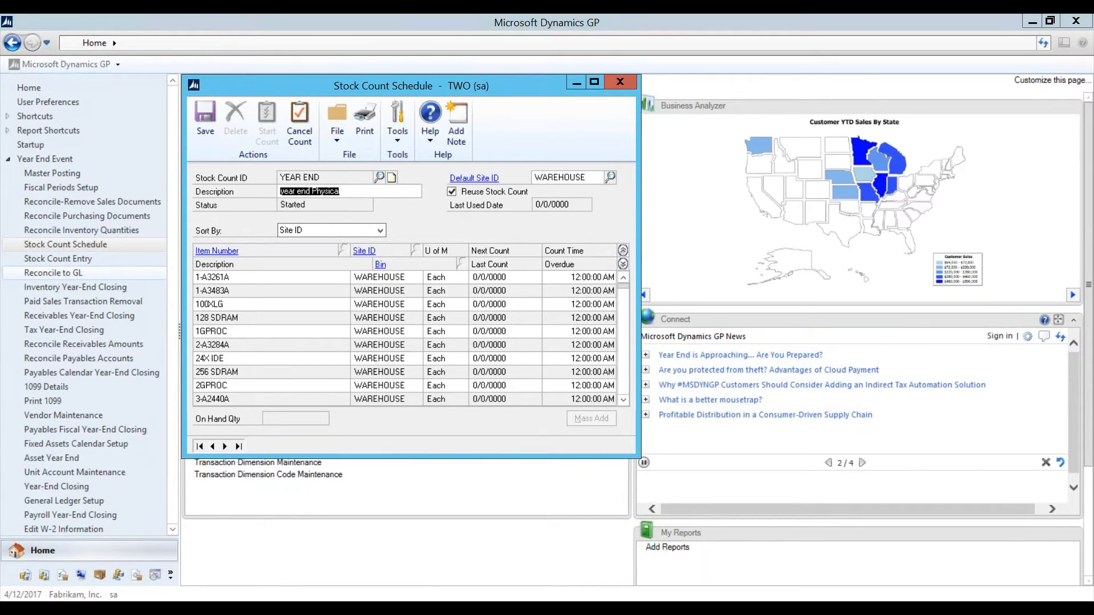
{"action": "left_click", "coordinate": [196, 138]}
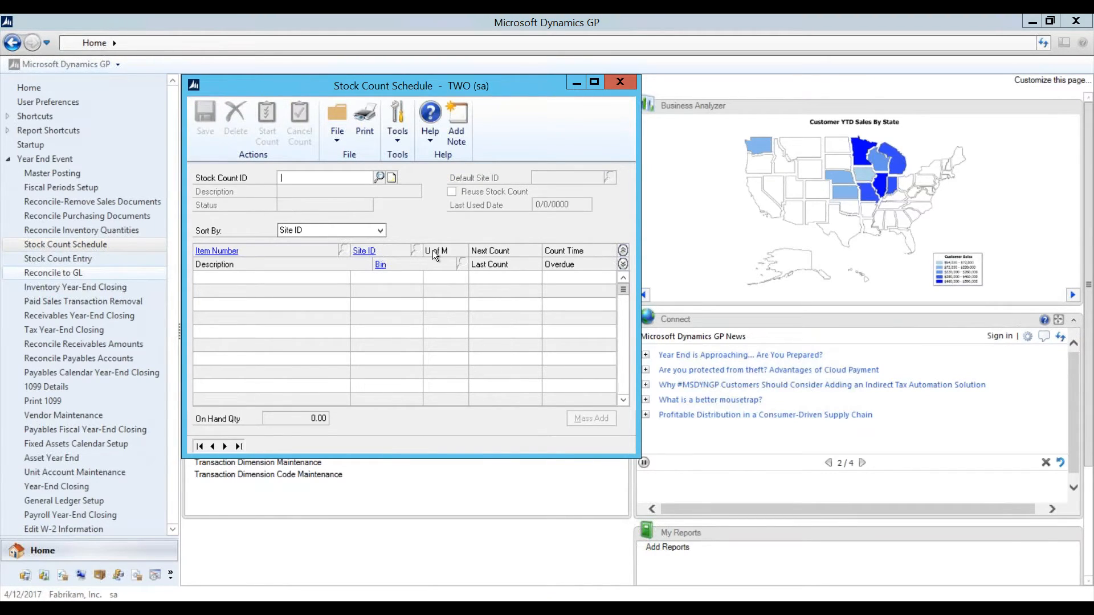
Step: Create stock count ID 2016 YEAR END with the description Physical, ready for mass adding
{"action": "type", "text": "2016 YEARY"}
{"action": "key", "text": "BackSpace"}
{"action": "type", "text": "END"}
{"action": "key", "text": "Tab"}
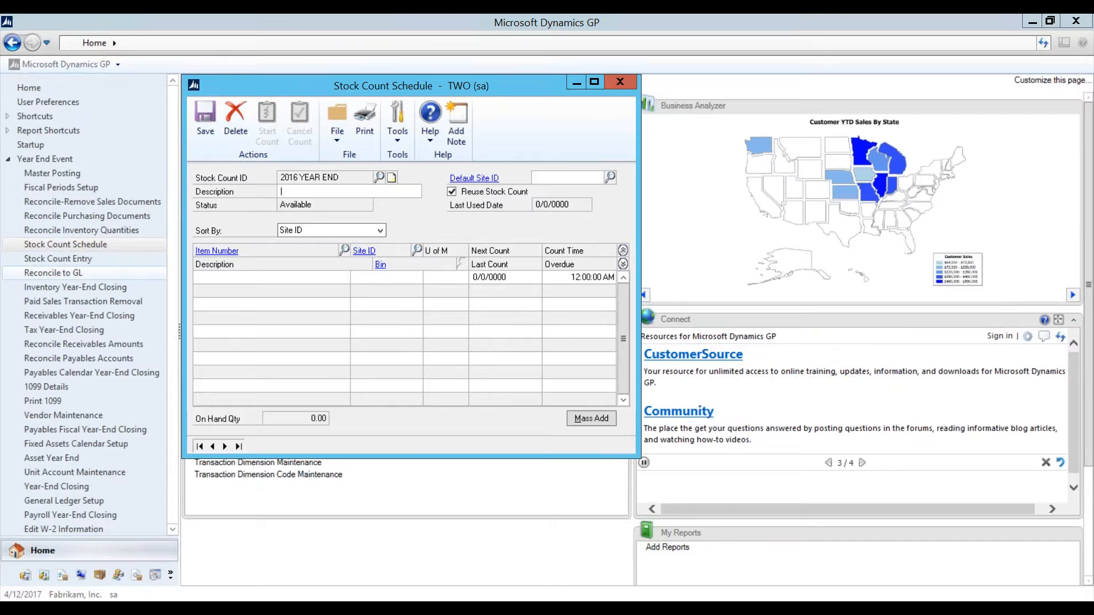
{"action": "type", "text": "Physical"}
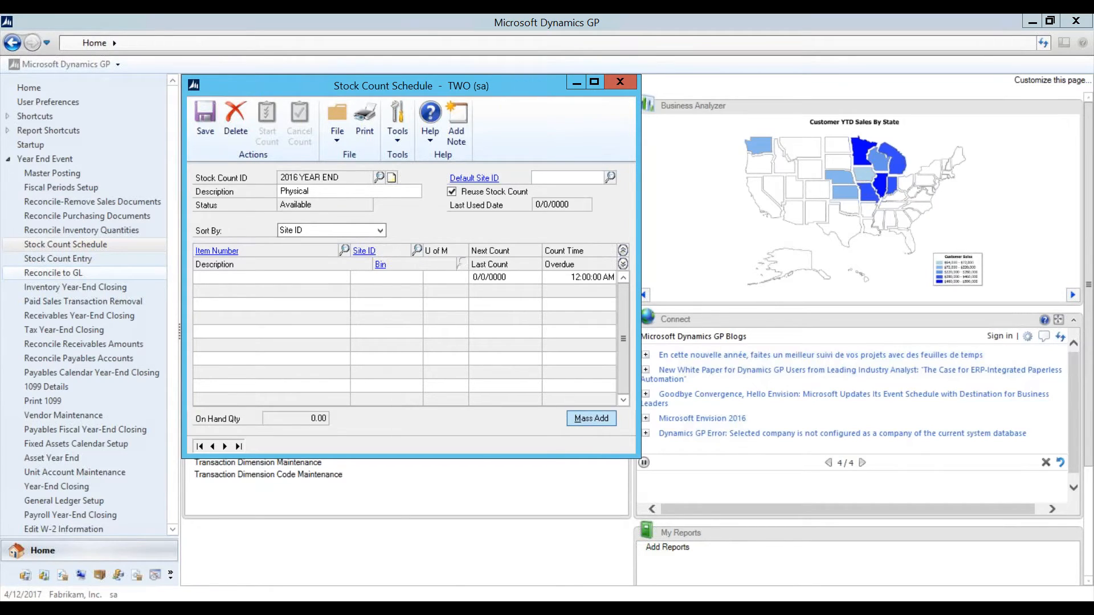
{"action": "left_click", "coordinate": [591, 418]}
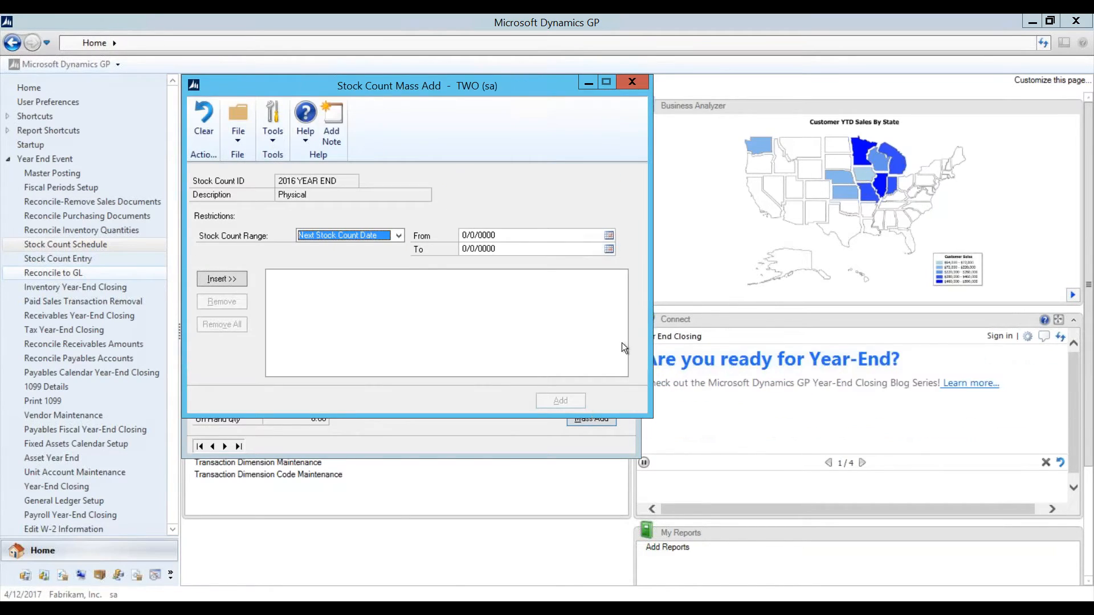
Step: Set the Mass Add range type to Site ID, starting at WAREHOUSE
{"action": "left_click", "coordinate": [388, 237]}
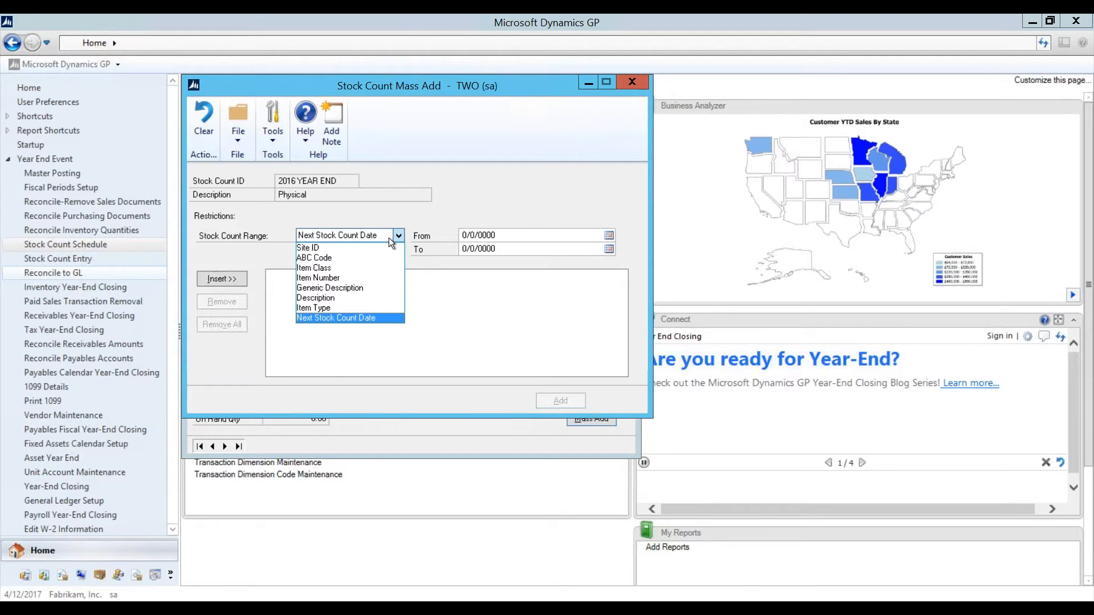
{"action": "left_click", "coordinate": [333, 247]}
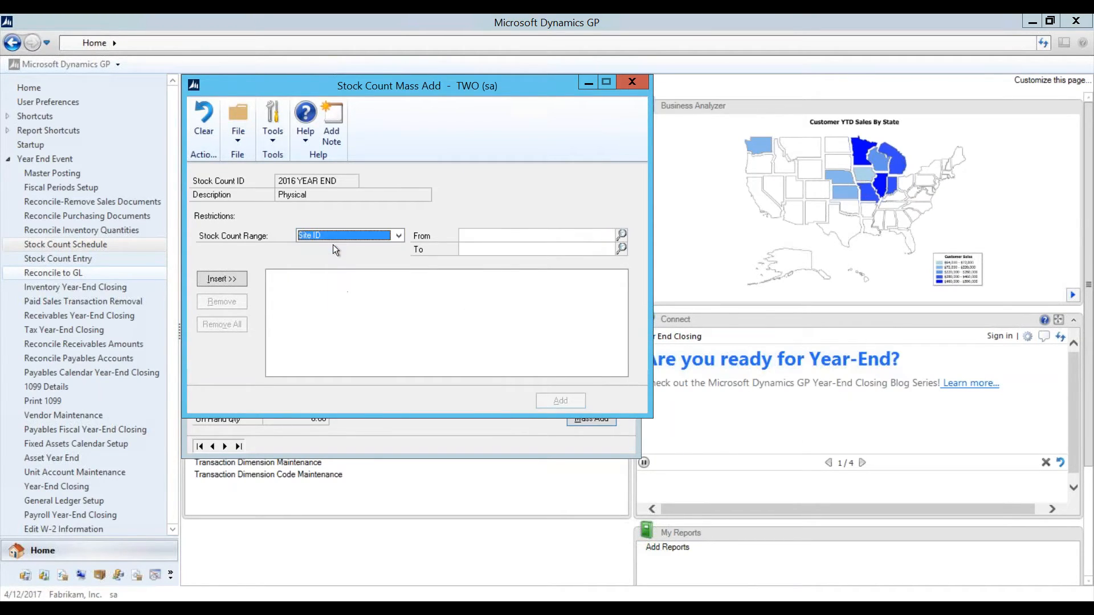
{"action": "left_click", "coordinate": [515, 235]}
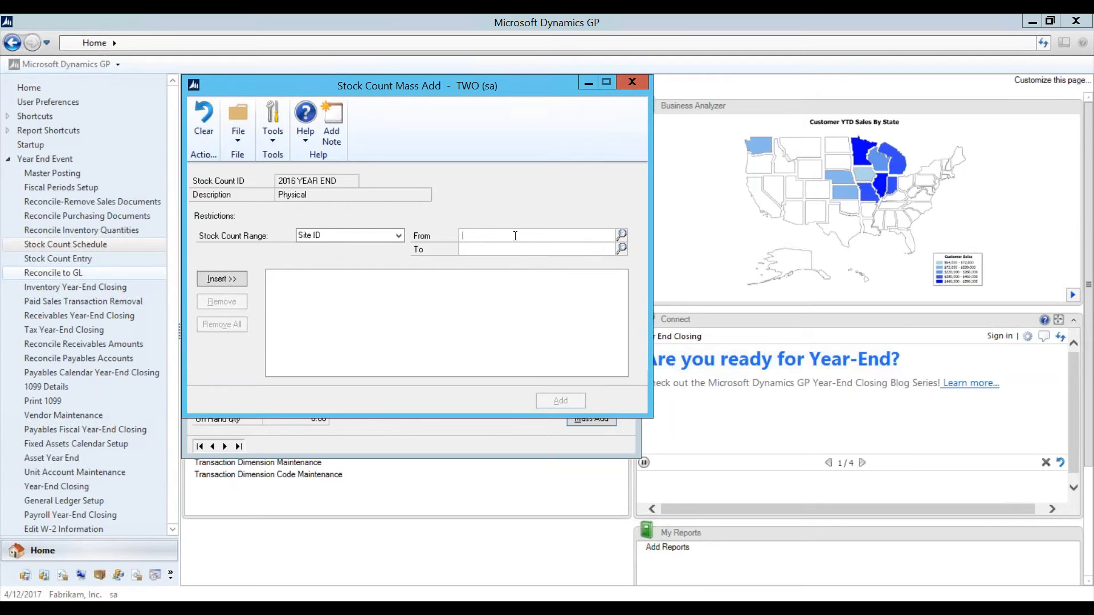
{"action": "type", "text": "WHAR"}
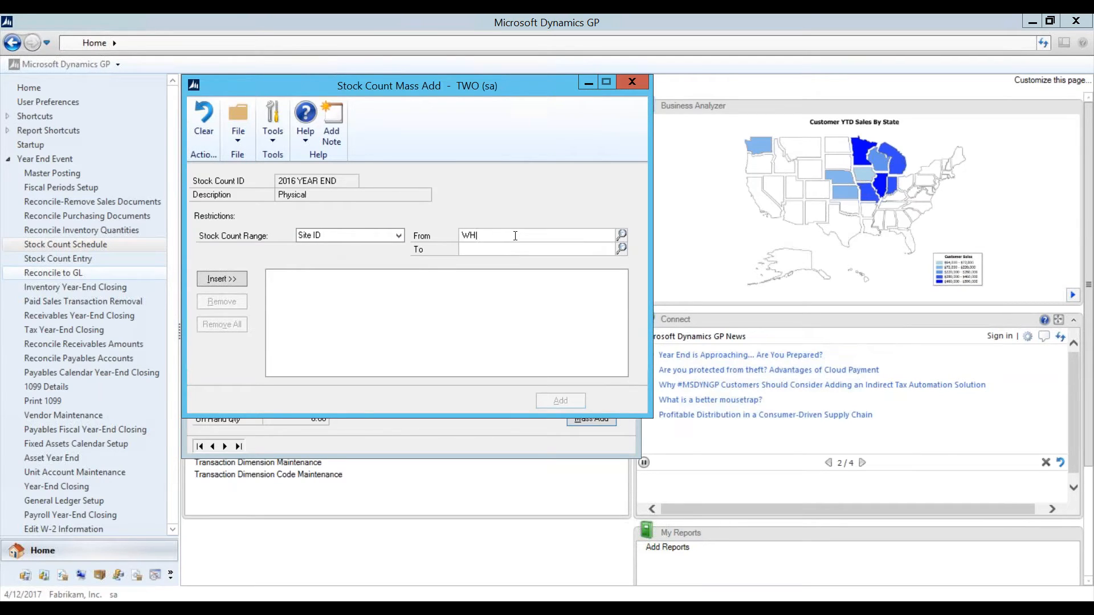
{"action": "key", "text": "BackSpace"}
{"action": "key", "text": "BackSpace"}
{"action": "key", "text": "BackSpace"}
{"action": "key", "text": "Down"}
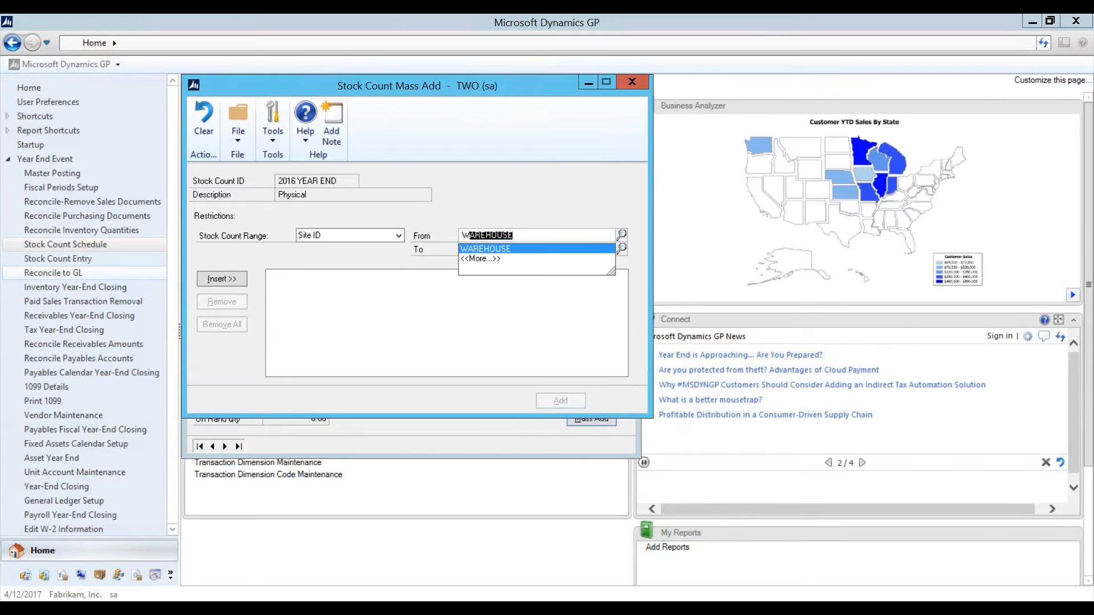
{"action": "key", "text": "Tab"}
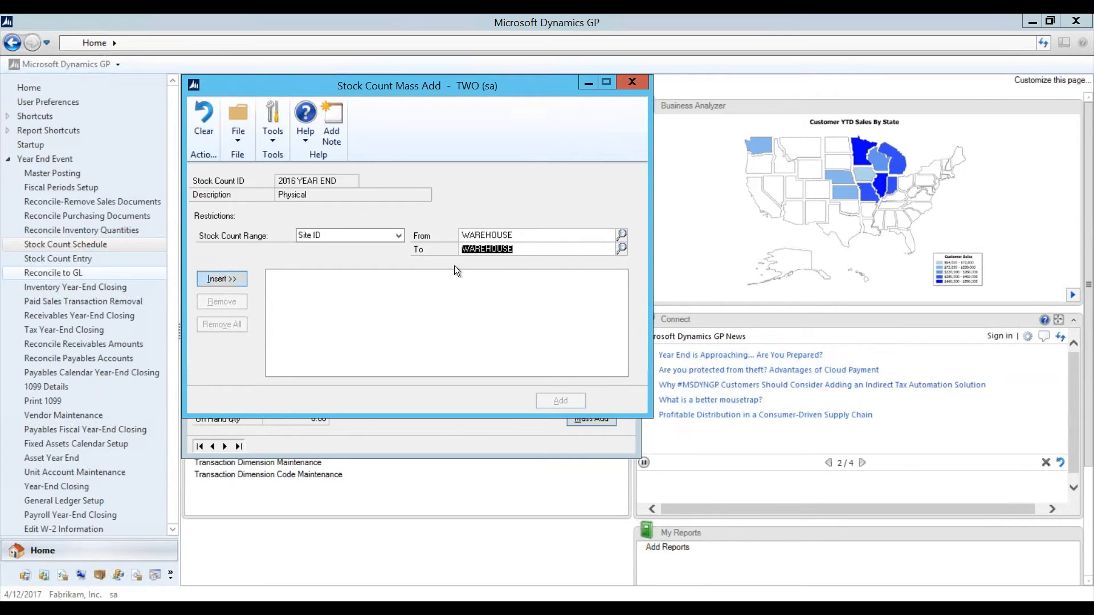
Step: Insert the WAREHOUSE-to-WAREHOUSE site range and add all its items to the count
{"action": "left_click", "coordinate": [495, 235]}
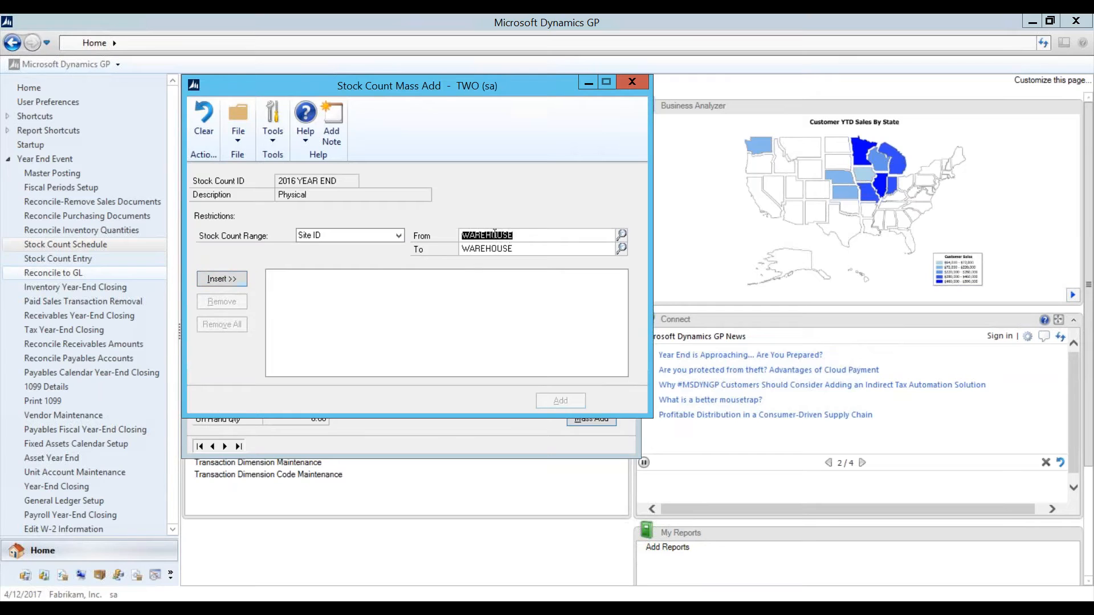
{"action": "left_click", "coordinate": [621, 234]}
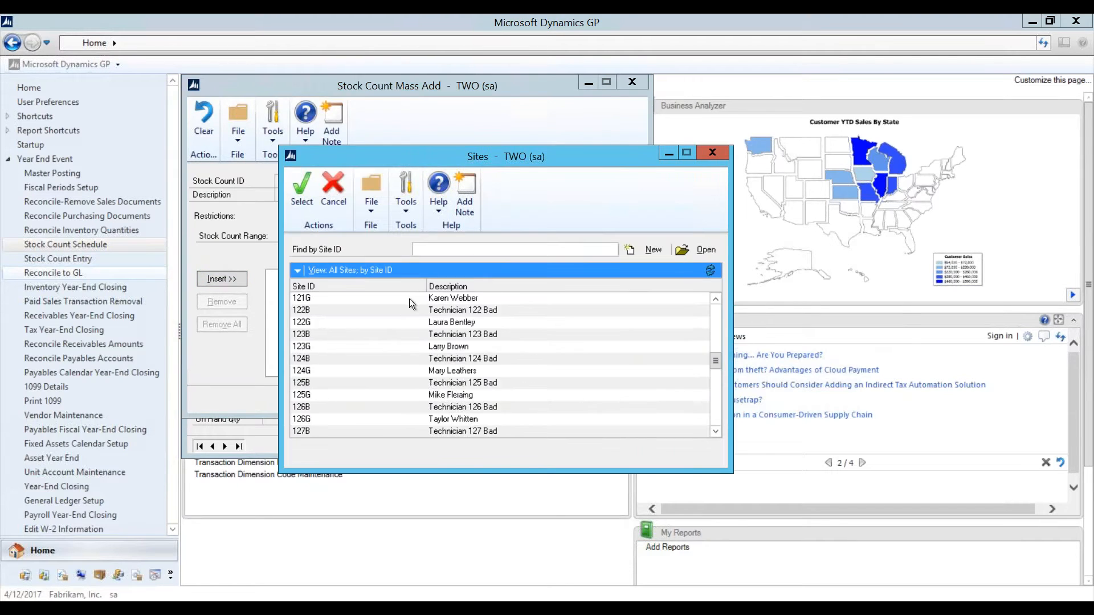
{"action": "left_click", "coordinate": [721, 153]}
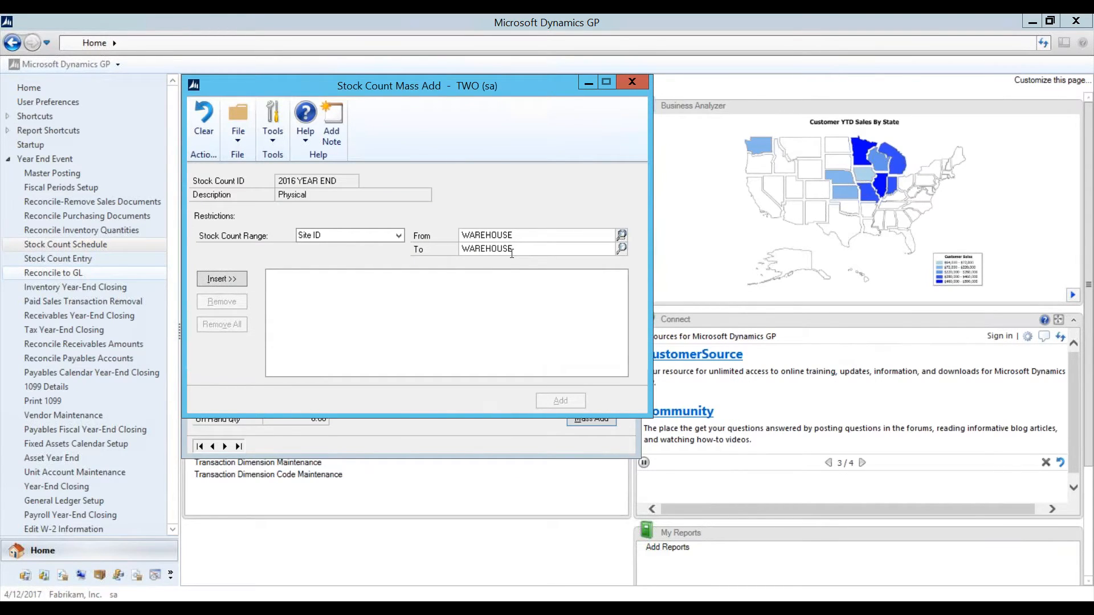
{"action": "left_click", "coordinate": [239, 279]}
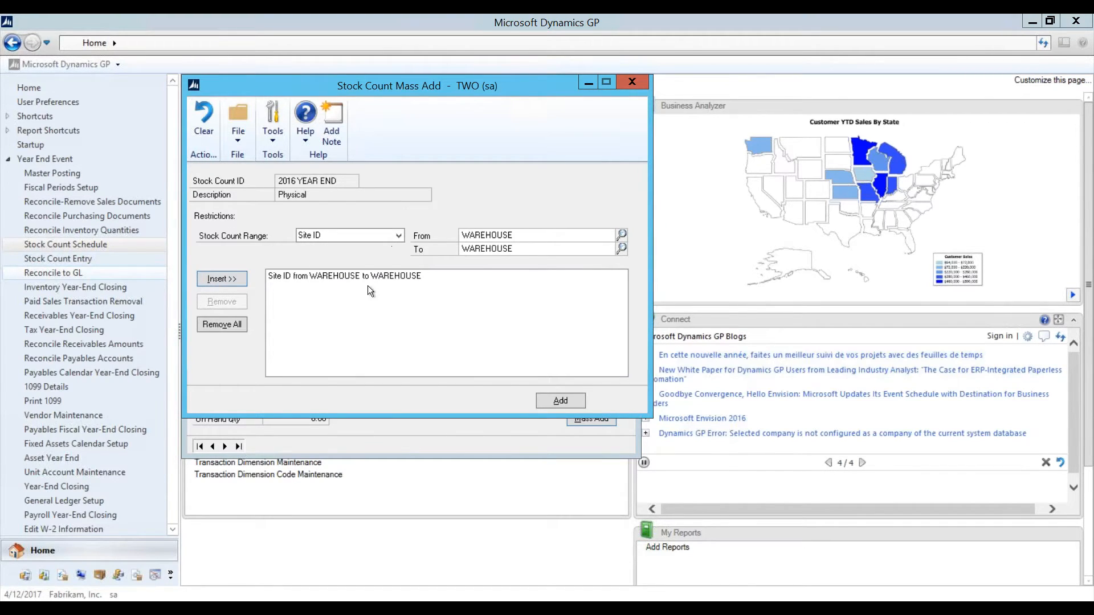
{"action": "left_click", "coordinate": [561, 400]}
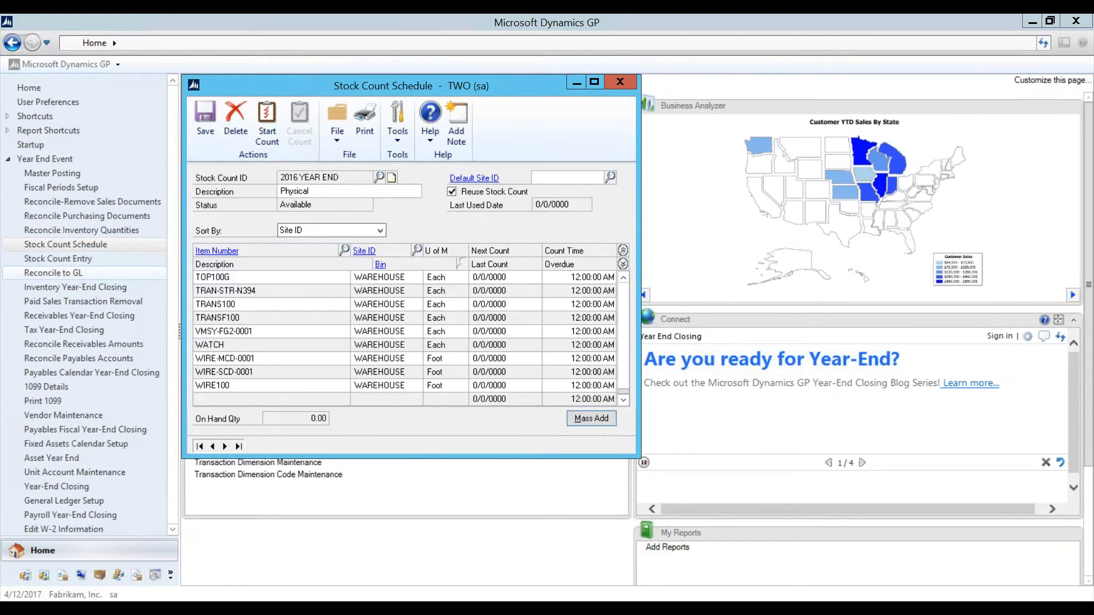
{"action": "left_click", "coordinate": [624, 381]}
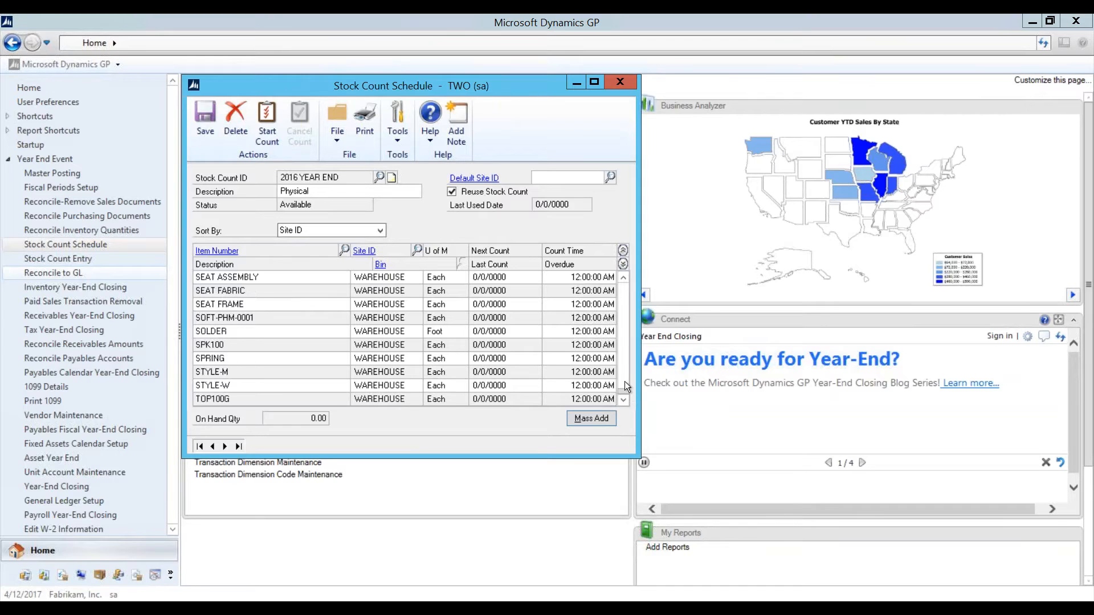
{"action": "left_click", "coordinate": [625, 314]}
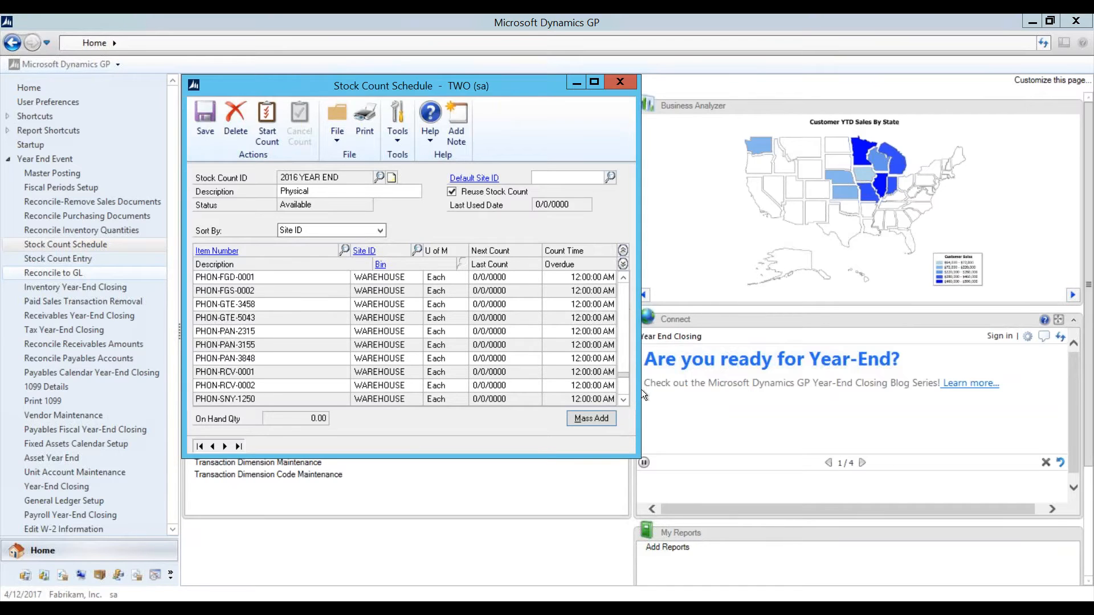
{"action": "left_click", "coordinate": [624, 353]}
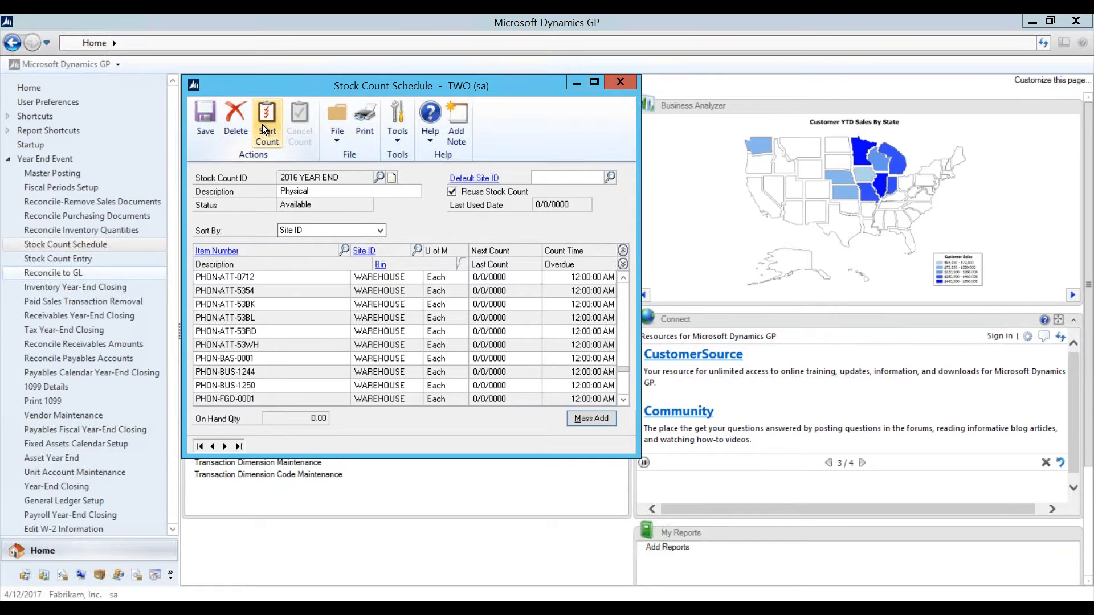
Step: Start and save the 2016 YEAR END count, skipping both printouts, then close the schedule
{"action": "left_click", "coordinate": [262, 124]}
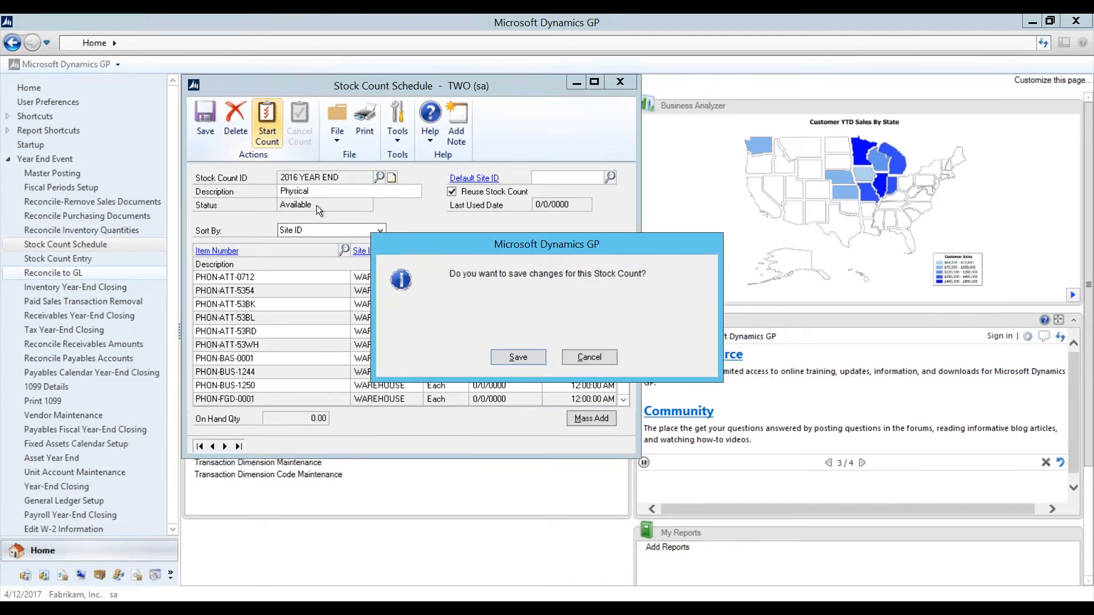
{"action": "left_click", "coordinate": [502, 355]}
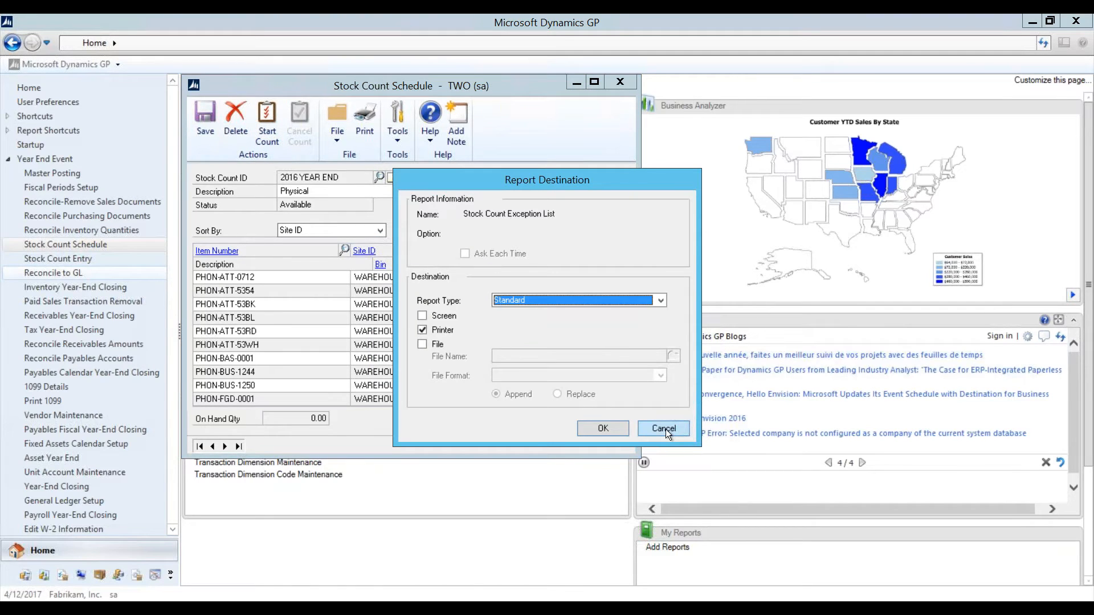
{"action": "left_click", "coordinate": [665, 429]}
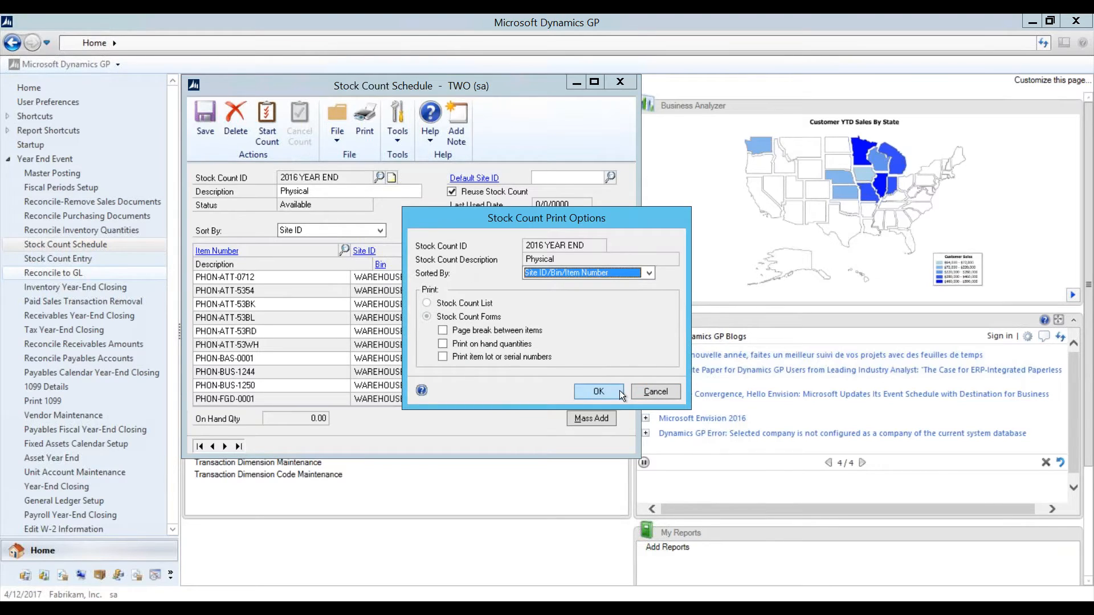
{"action": "left_click", "coordinate": [640, 391]}
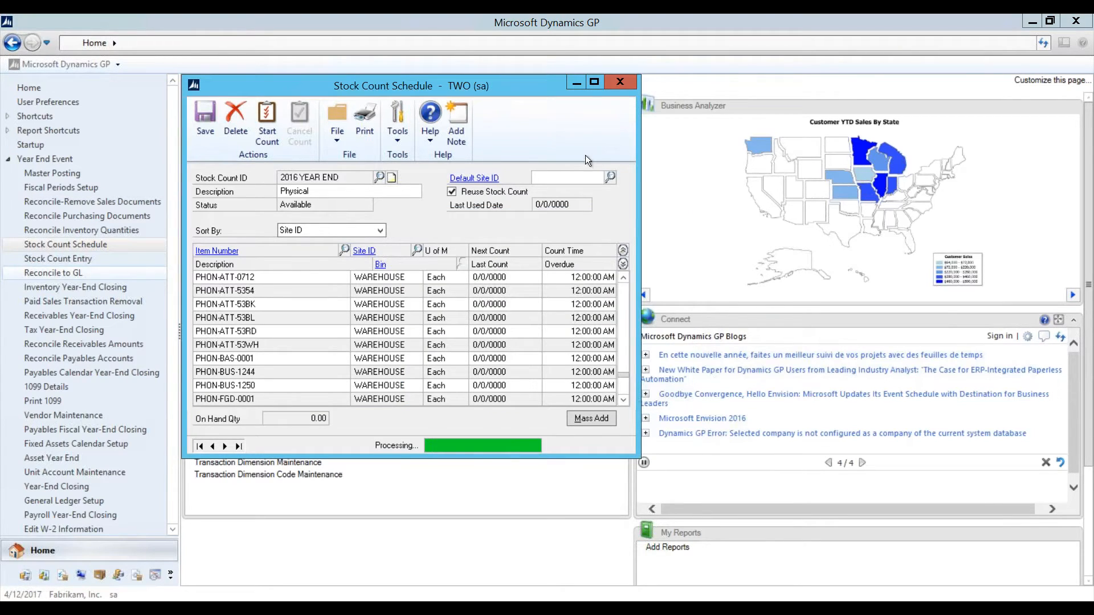
{"action": "left_click", "coordinate": [616, 81]}
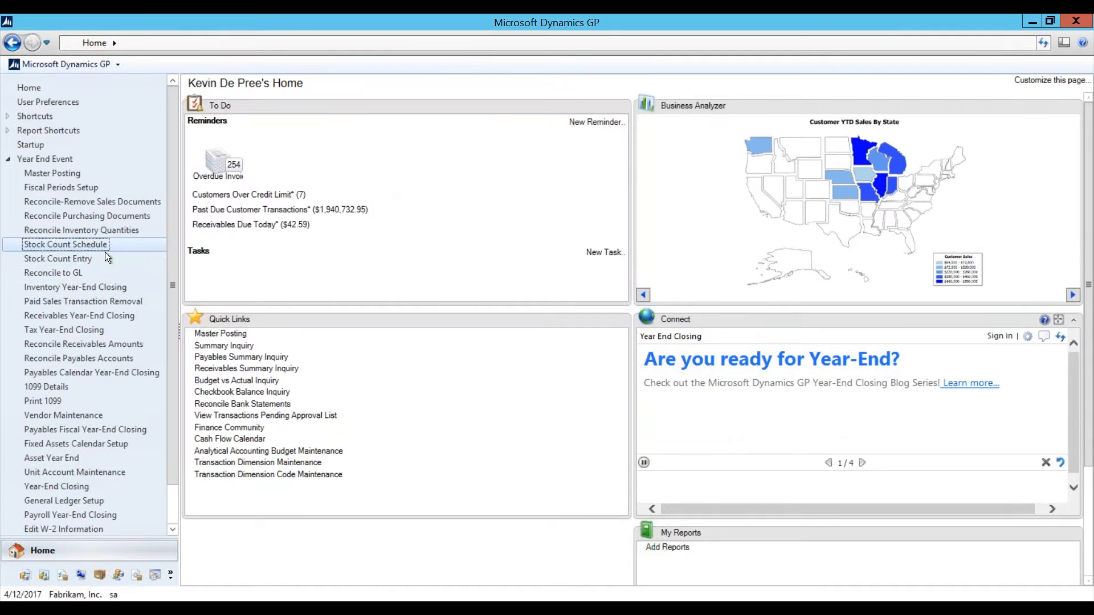
Step: Open Stock Count Entry and load the YEAR END count from the Stock Count ID lookup
{"action": "left_click", "coordinate": [74, 259]}
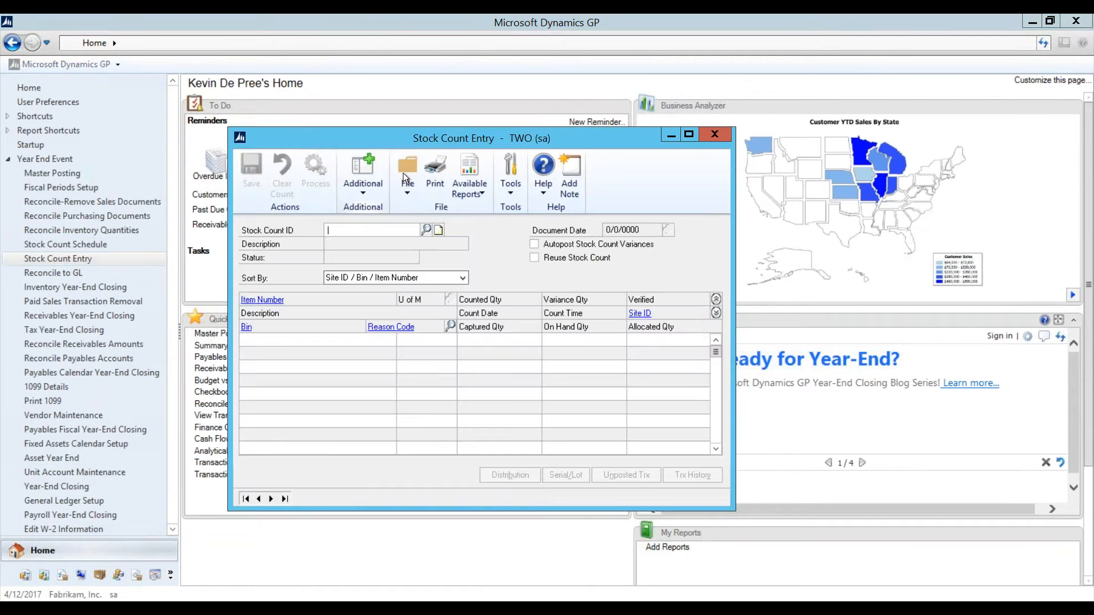
{"action": "left_click", "coordinate": [425, 229]}
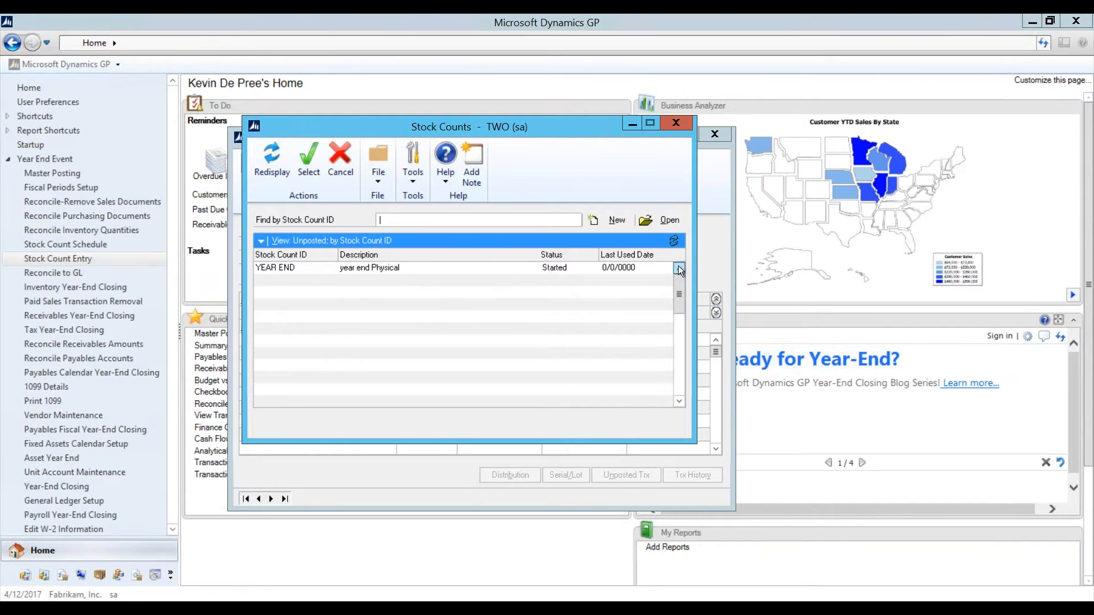
{"action": "left_click", "coordinate": [674, 125]}
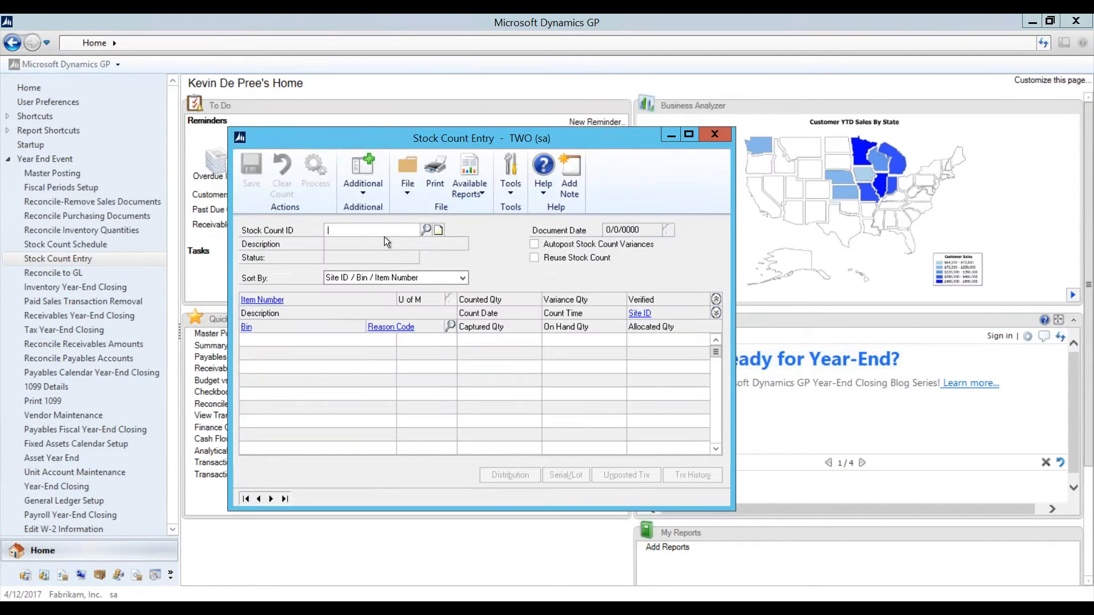
{"action": "left_click", "coordinate": [428, 229]}
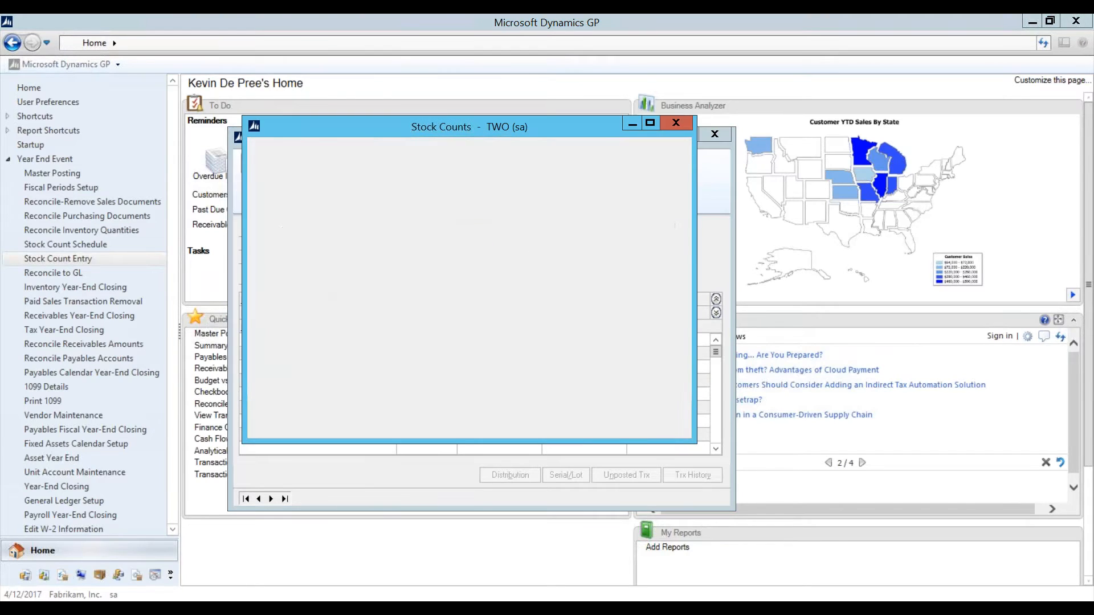
{"action": "double_click", "coordinate": [298, 266]}
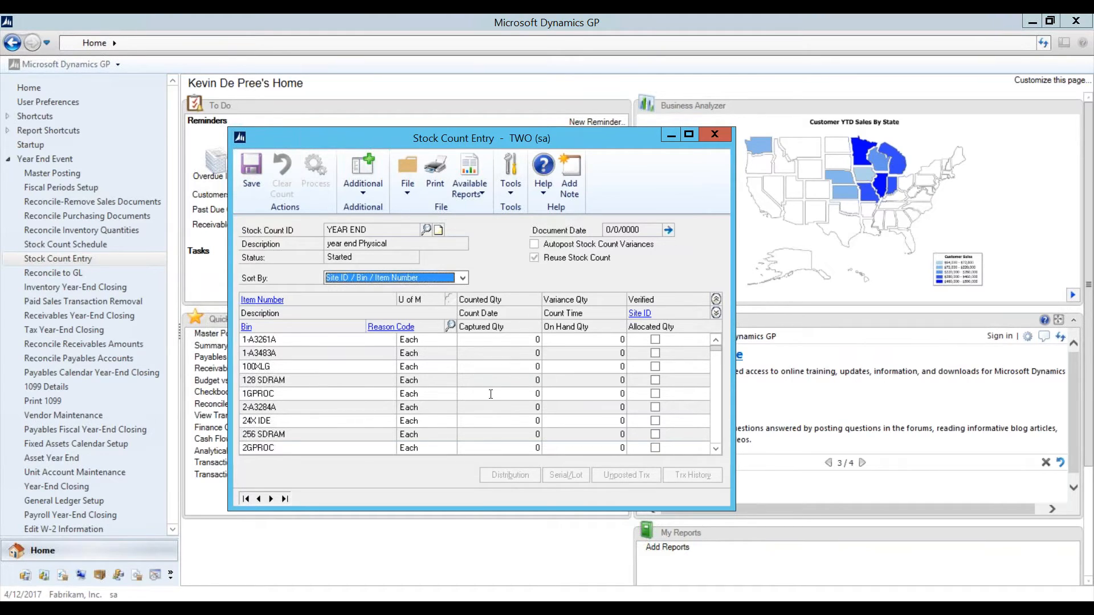
Step: Enter a counted quantity of 9 for item 1-A3261A and save it when closing
{"action": "left_click", "coordinate": [536, 339]}
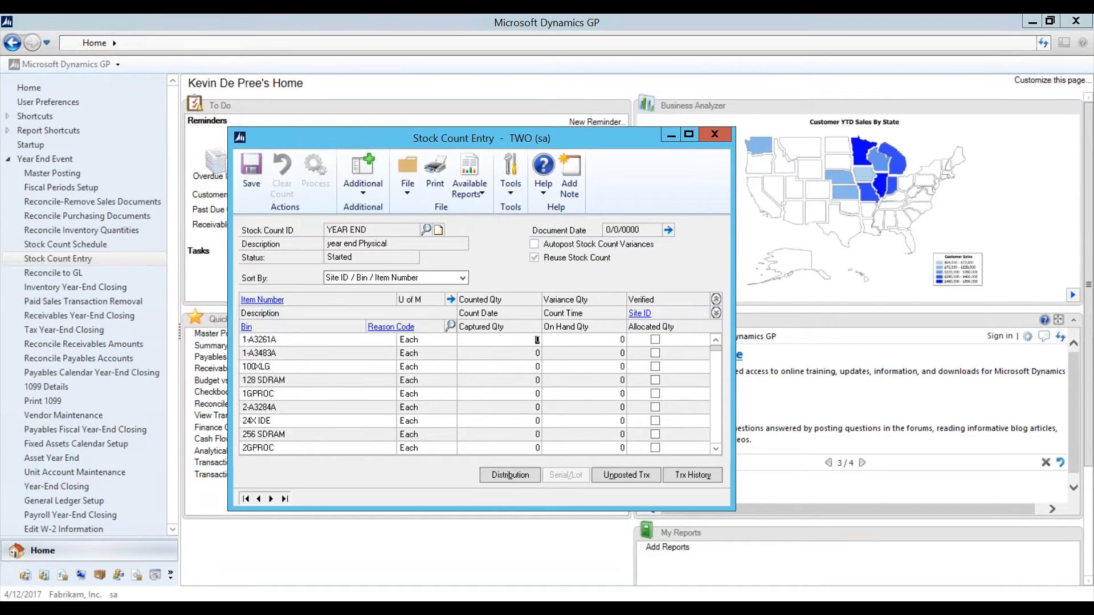
{"action": "type", "text": "9"}
{"action": "left_click", "coordinate": [717, 136]}
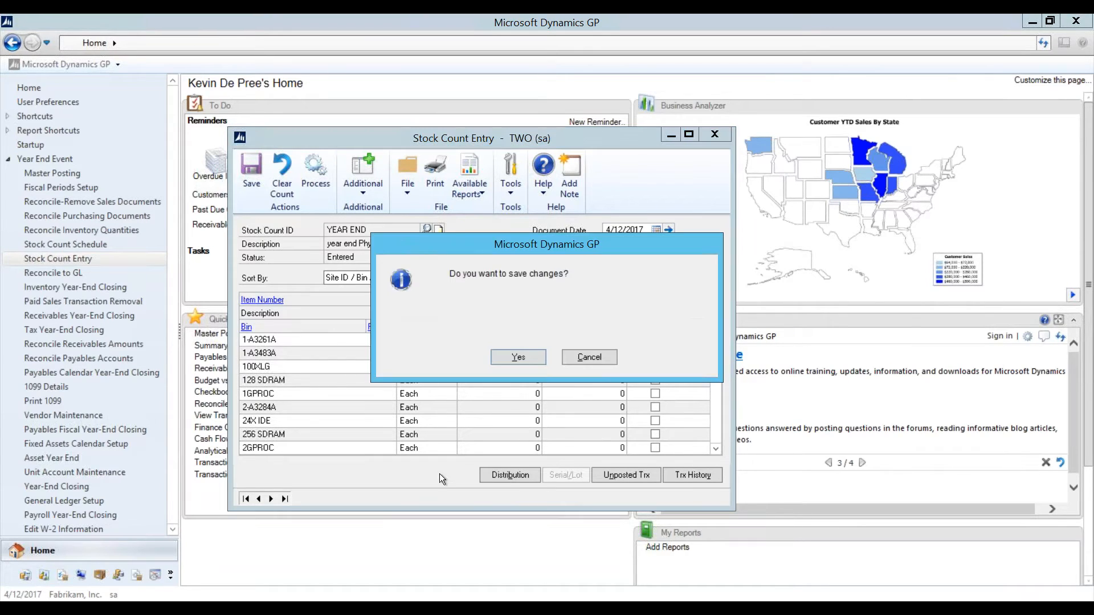
{"action": "left_click", "coordinate": [518, 357]}
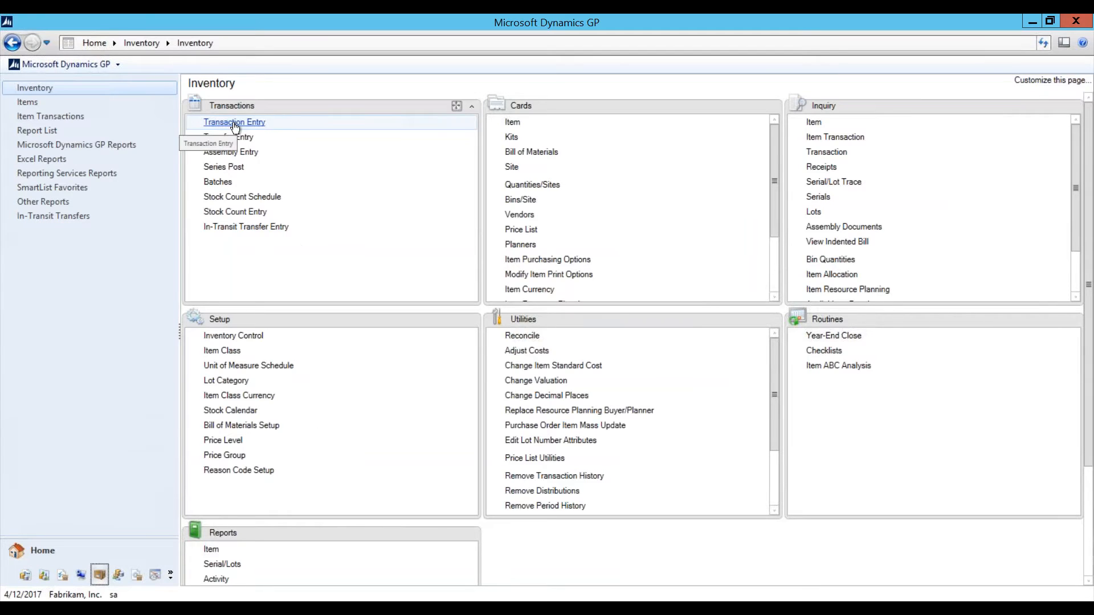
Step: Try a Variance document and its number lookup in Item Transaction Entry, then close it unused
{"action": "left_click", "coordinate": [235, 123]}
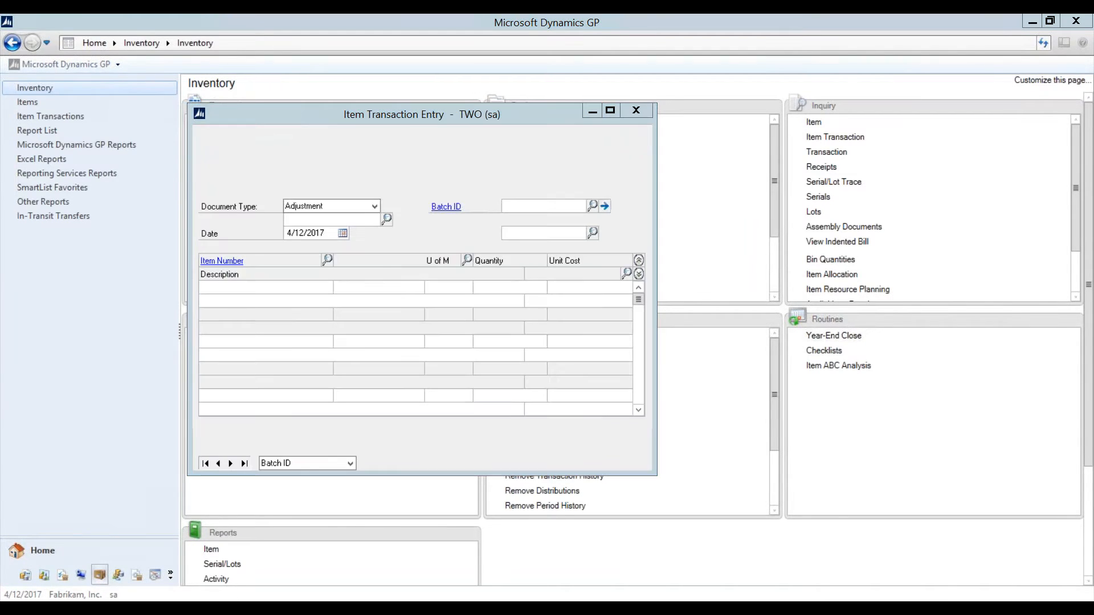
{"action": "left_click", "coordinate": [362, 206]}
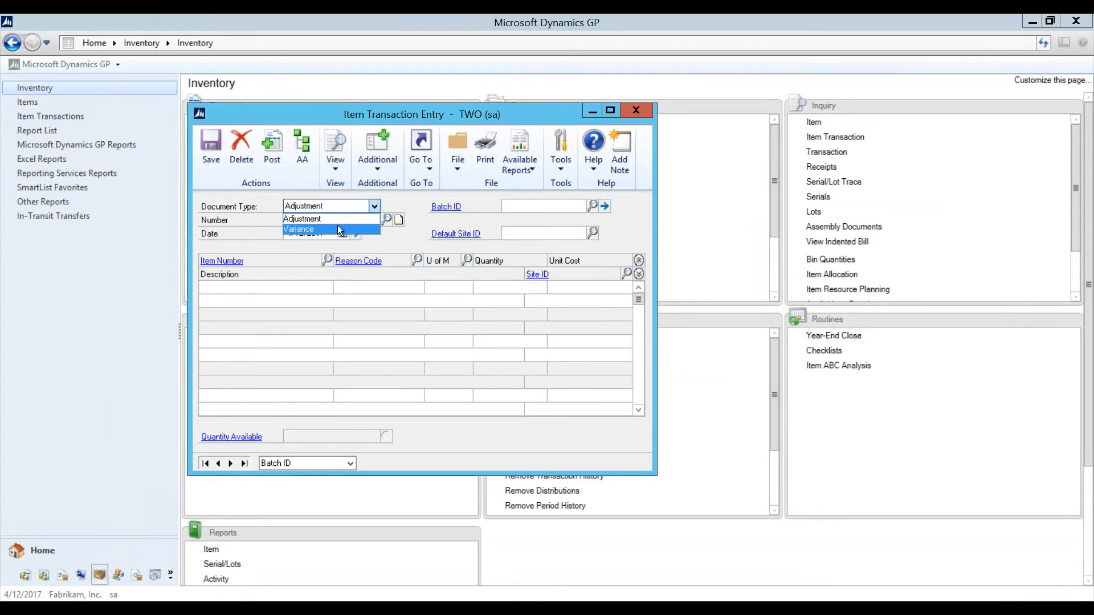
{"action": "left_click", "coordinate": [337, 228]}
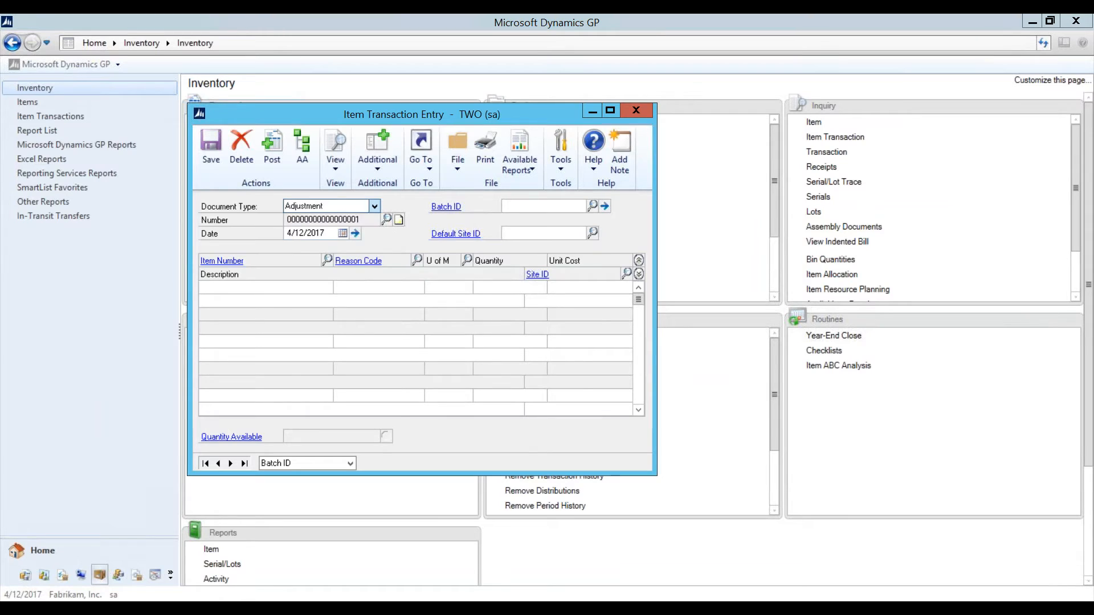
{"action": "left_click", "coordinate": [387, 220]}
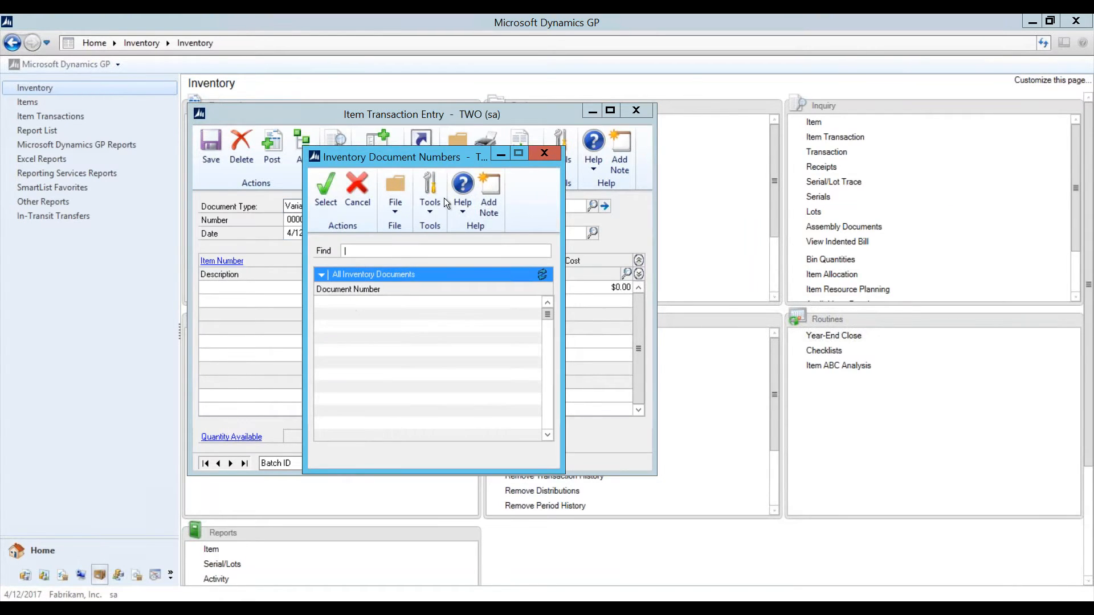
{"action": "left_click", "coordinate": [545, 154]}
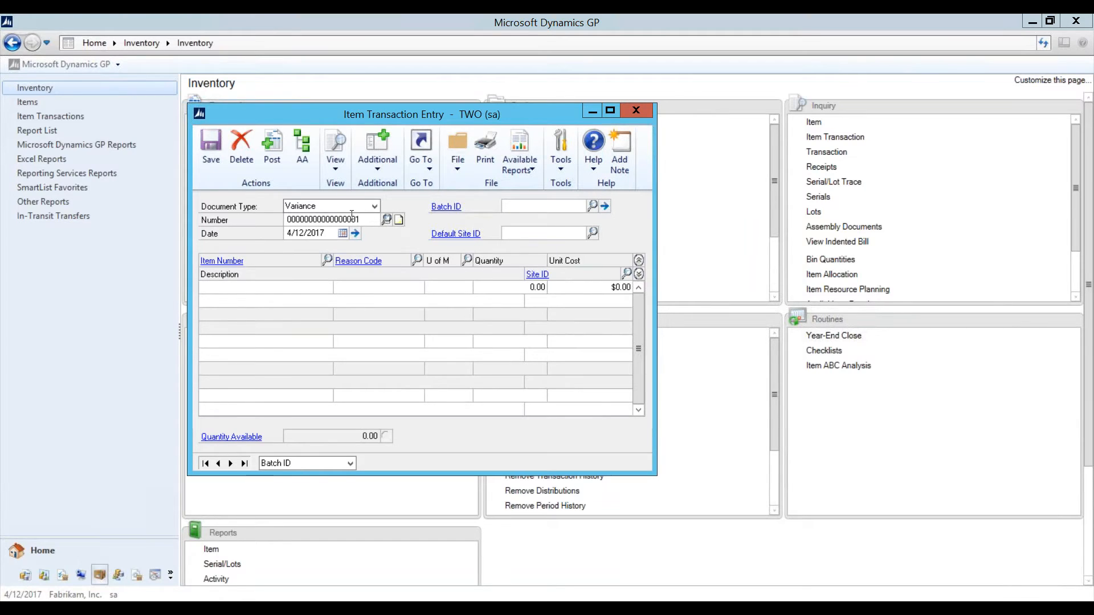
{"action": "left_click", "coordinate": [636, 112]}
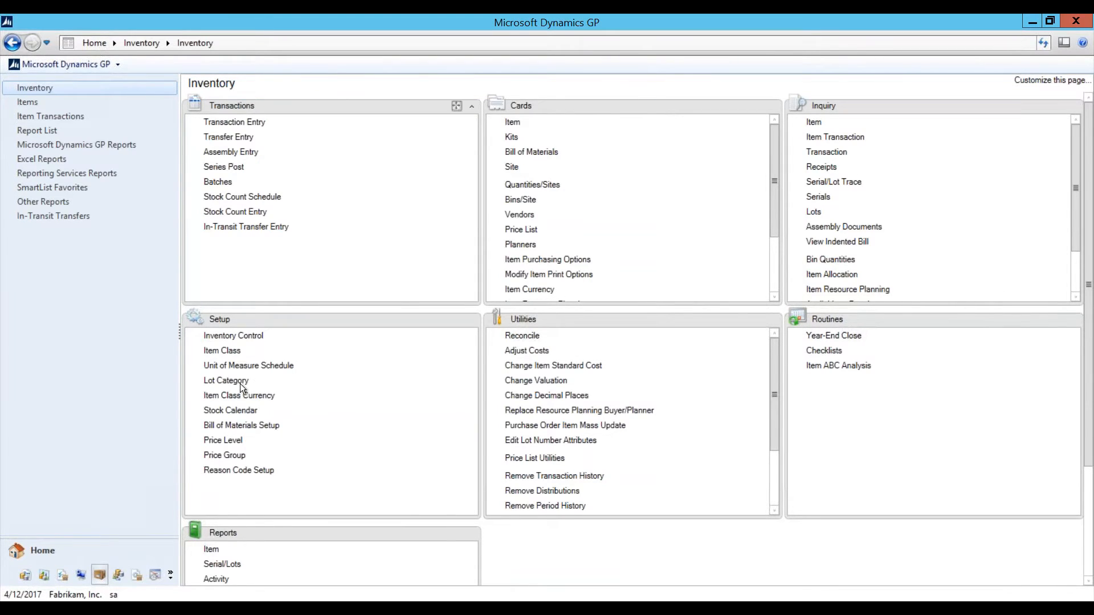
{"action": "left_click", "coordinate": [62, 551]}
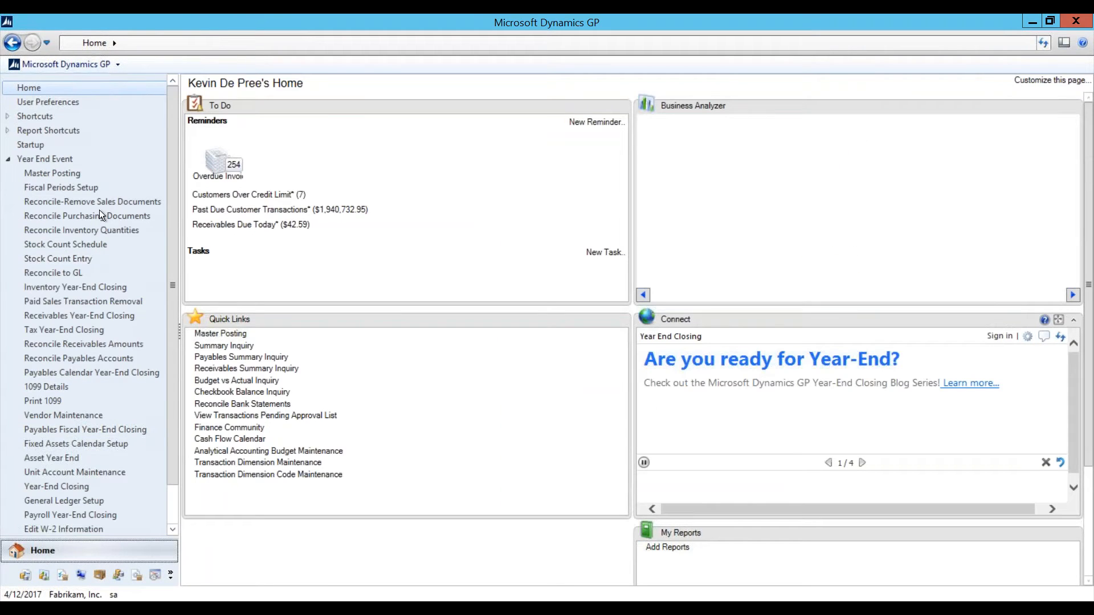
Step: Run Reconcile to GL for the Inventory module over 3/1/2017–3/31/2017
{"action": "left_click", "coordinate": [50, 274]}
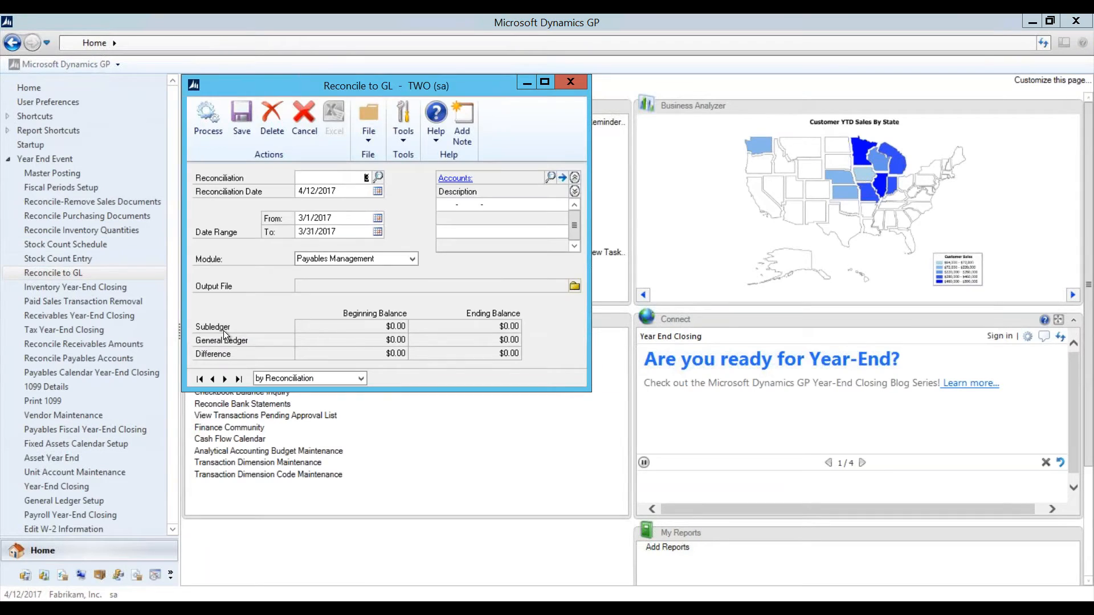
{"action": "left_click", "coordinate": [365, 259]}
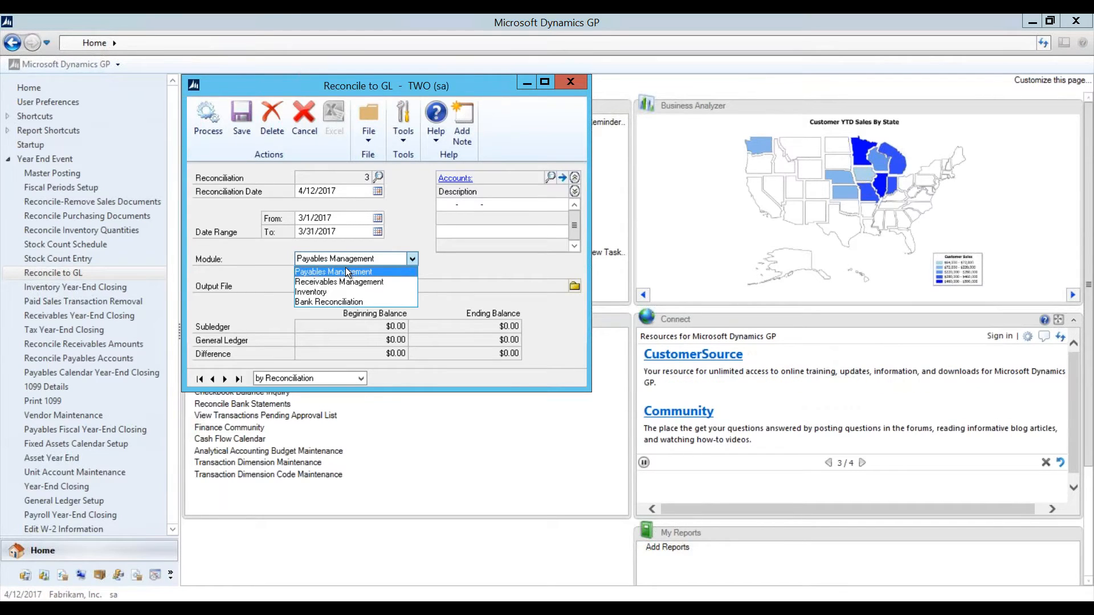
{"action": "left_click", "coordinate": [321, 293]}
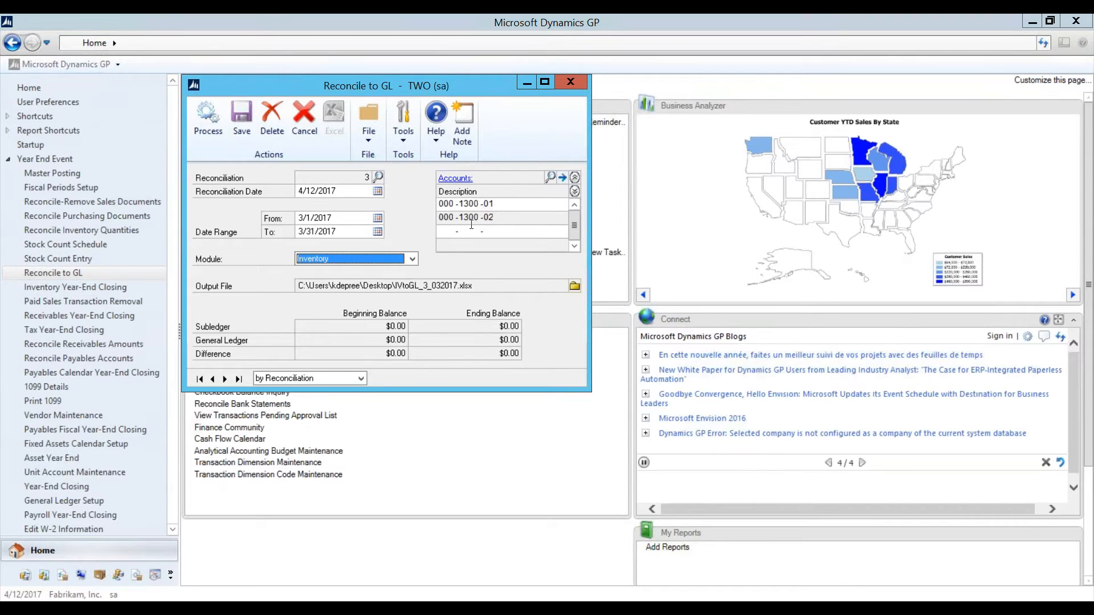
{"action": "left_click", "coordinate": [209, 127]}
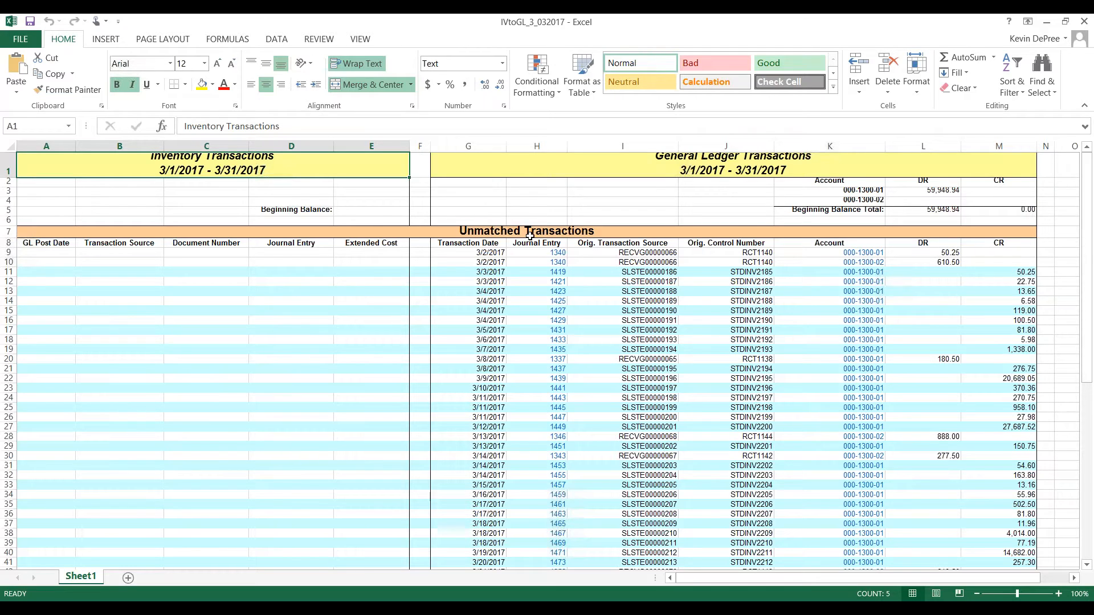
Step: Scroll the IVtoGL_3_032017 workbook down to its totals and back, then close Excel without saving
{"action": "scroll", "coordinate": [530, 235], "scroll_direction": "down", "scroll_amount": 17}
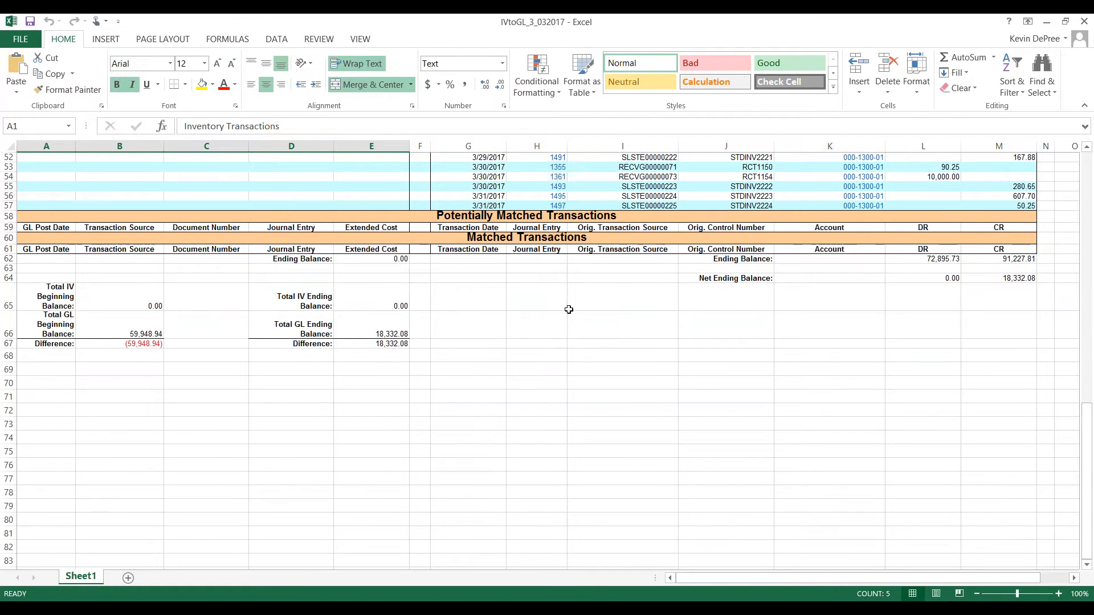
{"action": "scroll", "coordinate": [595, 341], "scroll_direction": "up", "scroll_amount": 17}
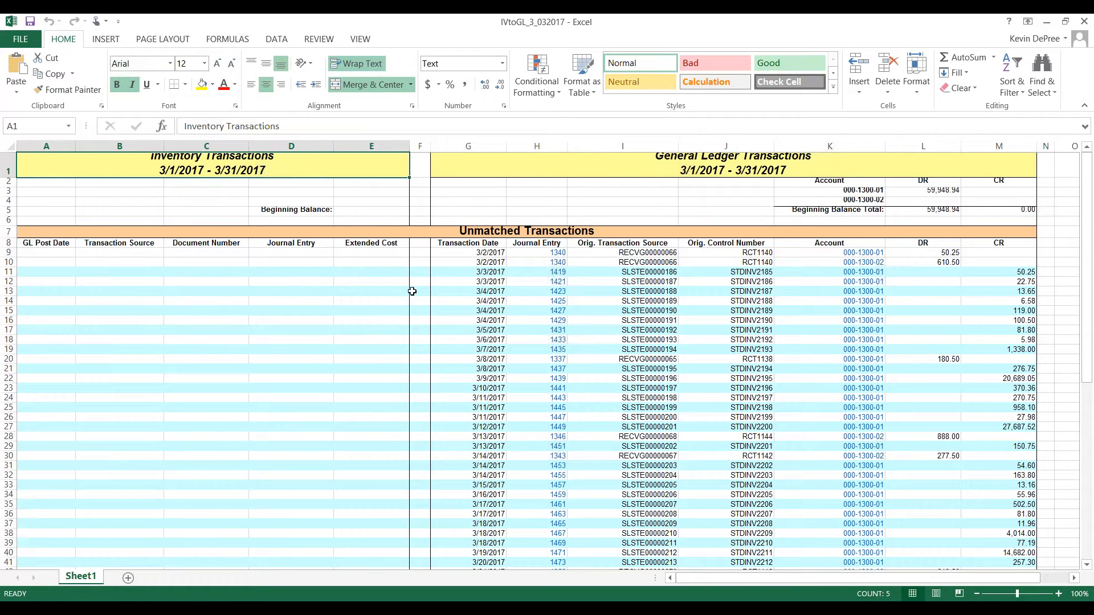
{"action": "left_click", "coordinate": [1078, 25]}
{"action": "left_click", "coordinate": [560, 325]}
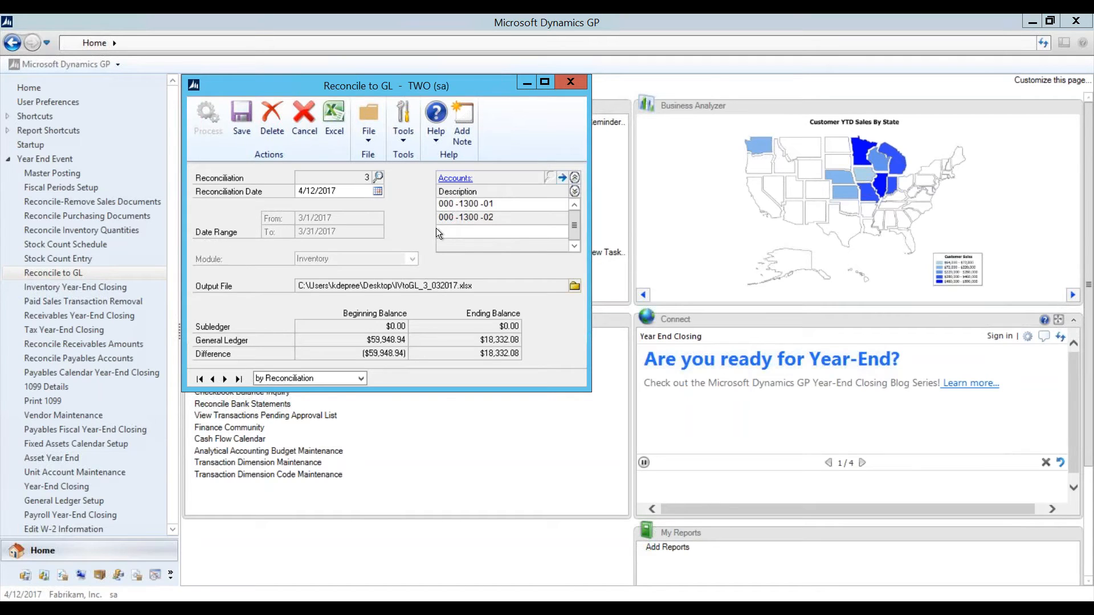
Step: Save the inventory reconciliation, leave the Module list unchanged, and close Reconcile to GL
{"action": "left_click", "coordinate": [241, 122]}
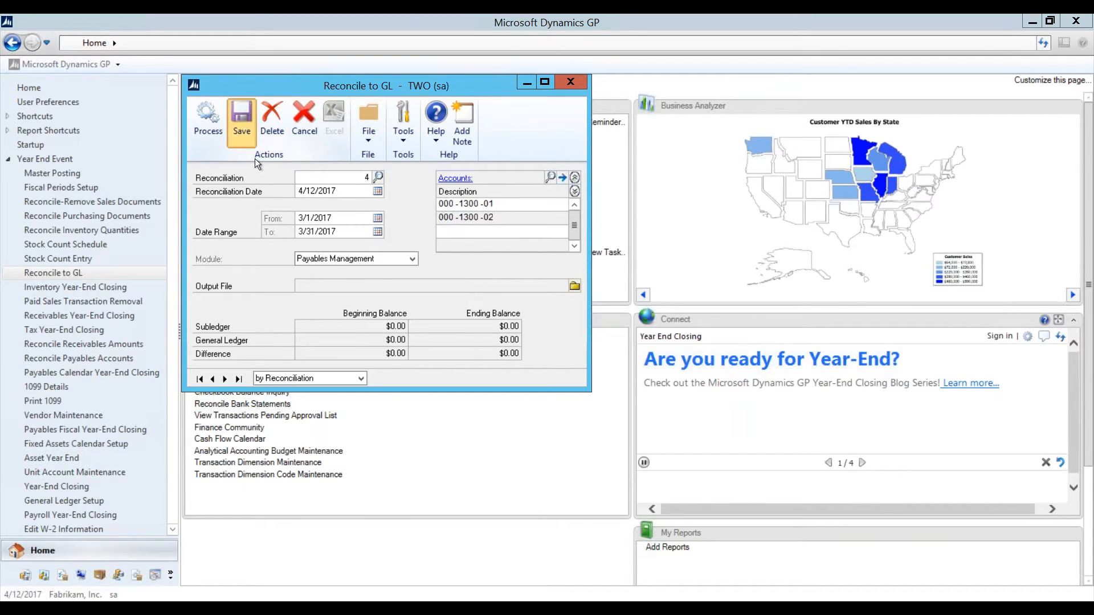
{"action": "left_click", "coordinate": [333, 258]}
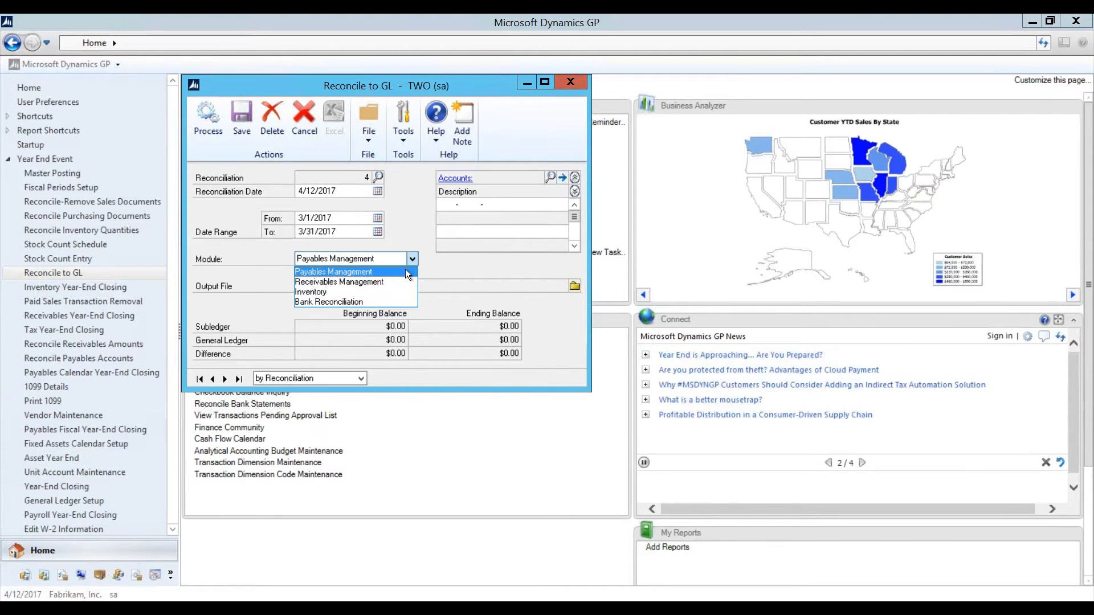
{"action": "left_click", "coordinate": [453, 266]}
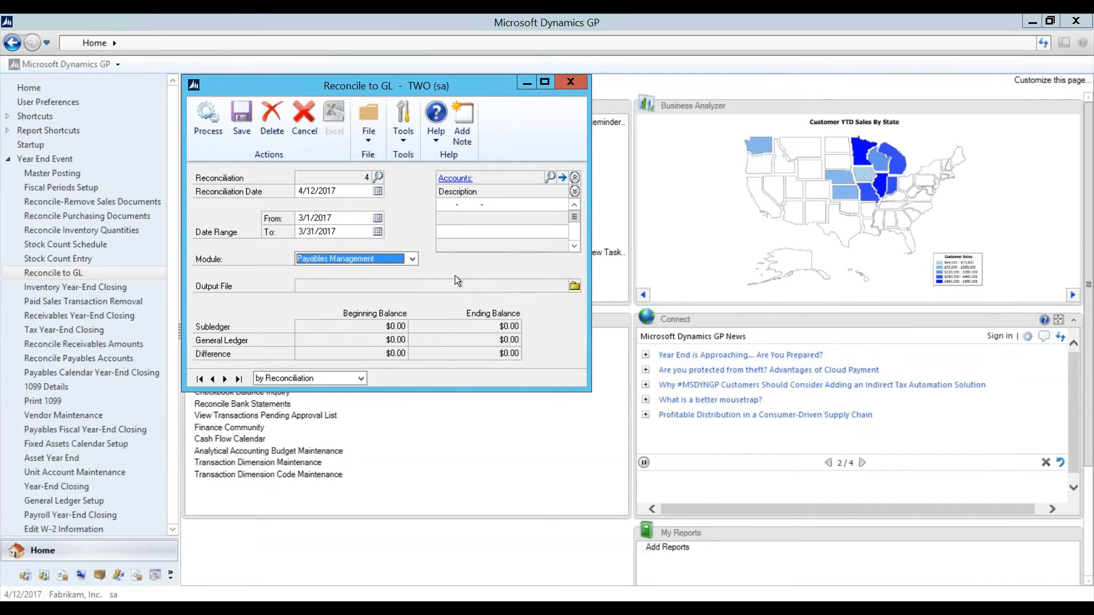
{"action": "left_click", "coordinate": [569, 83]}
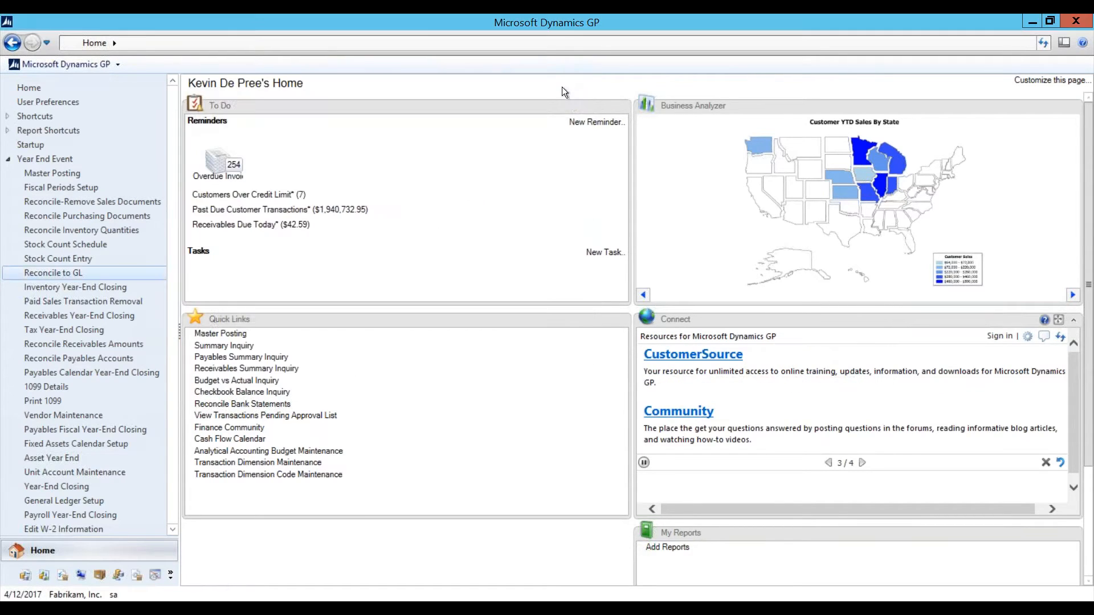
{"action": "left_click", "coordinate": [91, 291]}
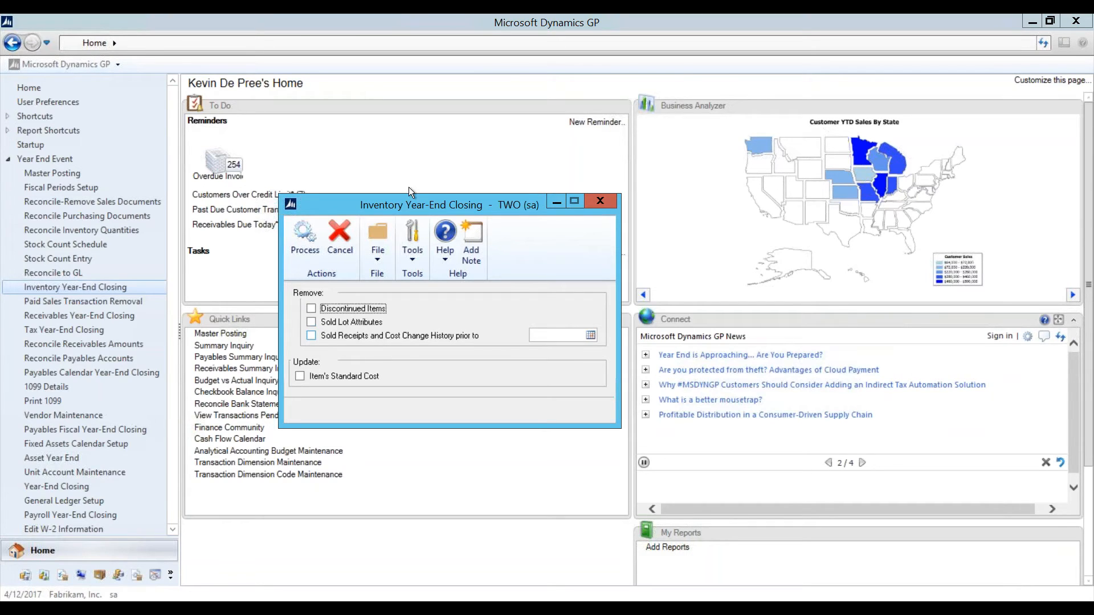
{"action": "left_click", "coordinate": [607, 202]}
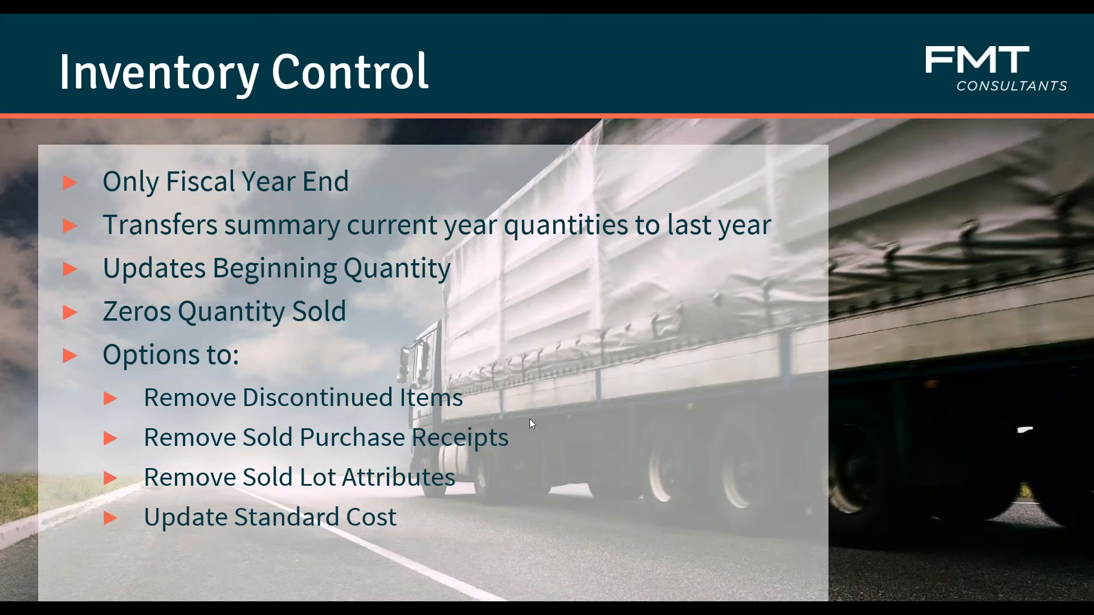
Step: Advance the slideshow past the Inventory Control slide to Receivables Management
{"action": "left_click", "coordinate": [528, 419]}
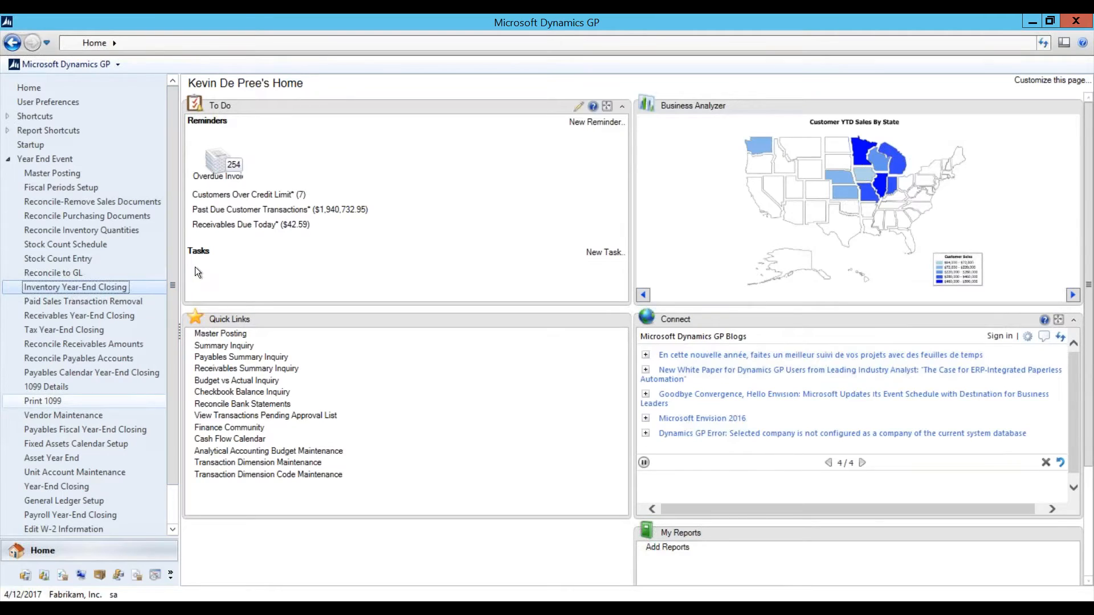
{"action": "left_click", "coordinate": [127, 305]}
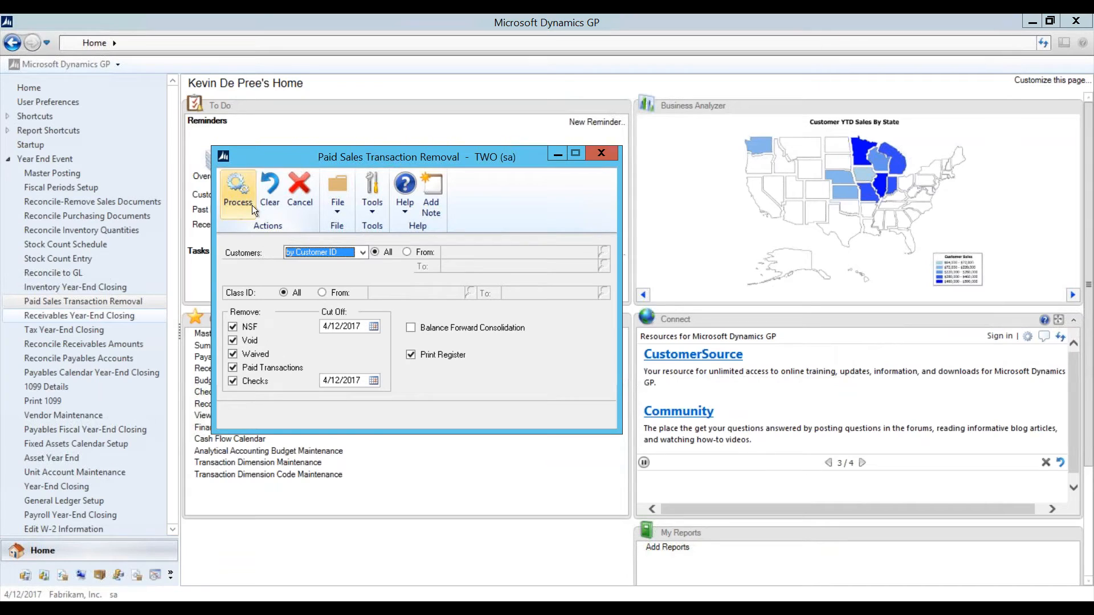
{"action": "left_click", "coordinate": [599, 152]}
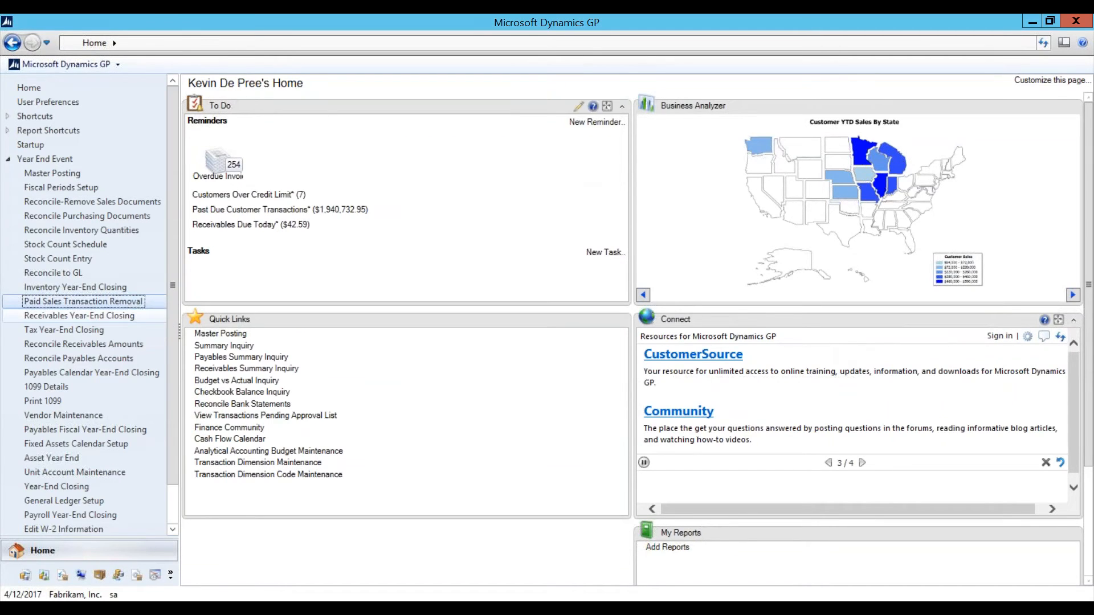
{"action": "left_click", "coordinate": [104, 317]}
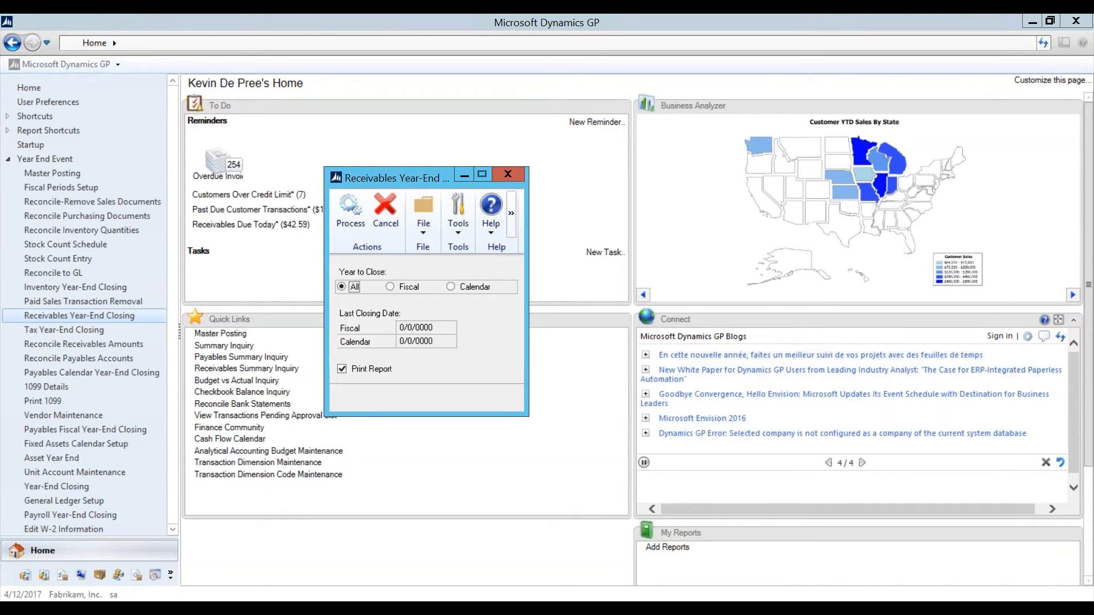
{"action": "left_click", "coordinate": [463, 288]}
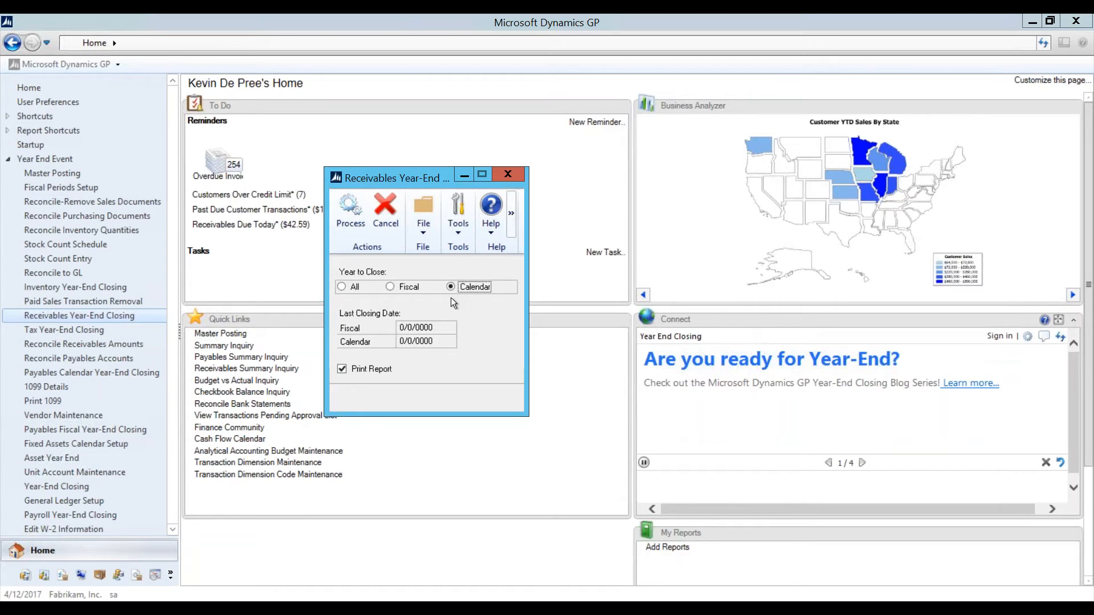
{"action": "left_click", "coordinate": [344, 287]}
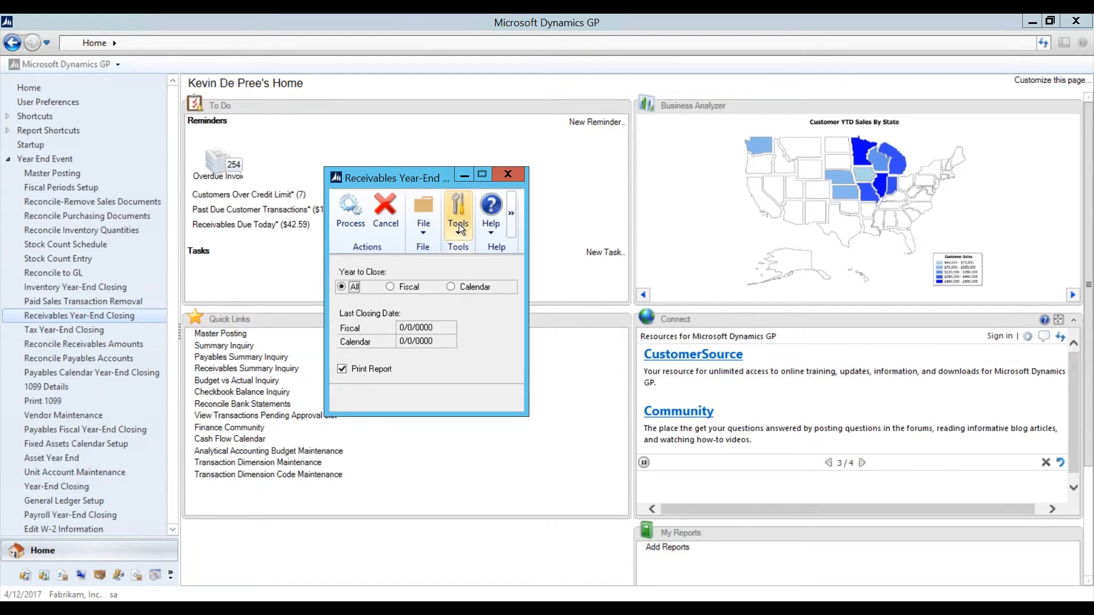
{"action": "left_click", "coordinate": [504, 175]}
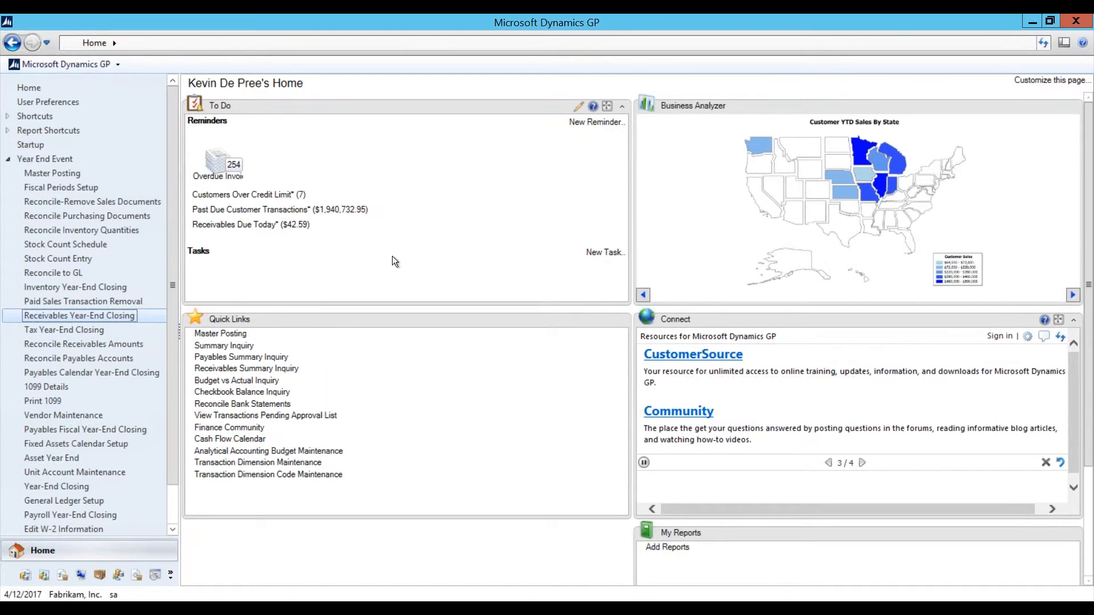
Step: Review the Tax Year-End Closing window, marking Close Year, then close it without processing
{"action": "left_click", "coordinate": [110, 329]}
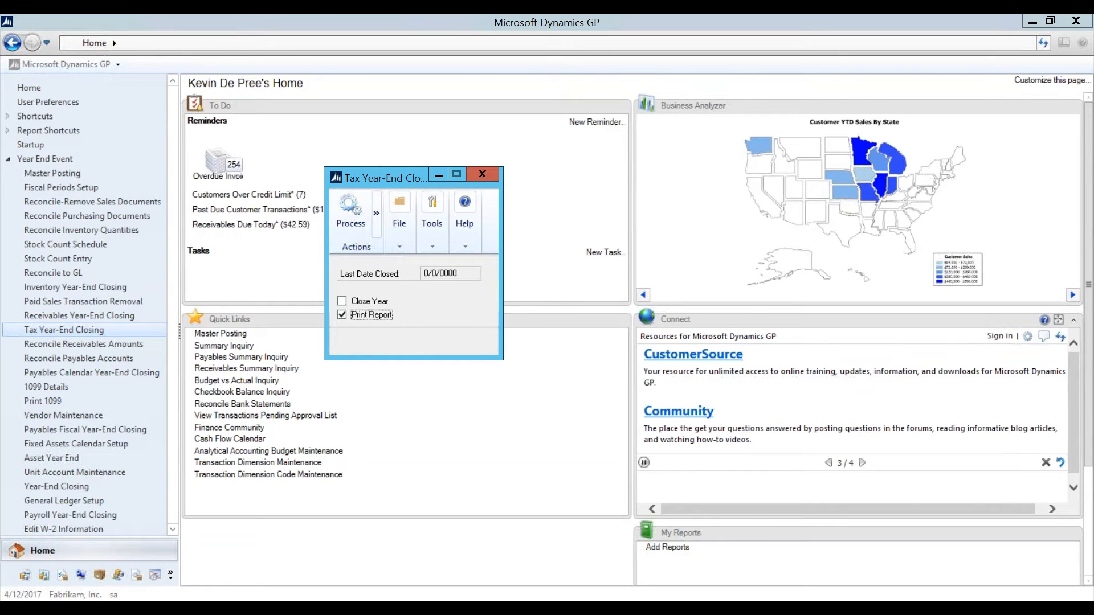
{"action": "left_click", "coordinate": [344, 302]}
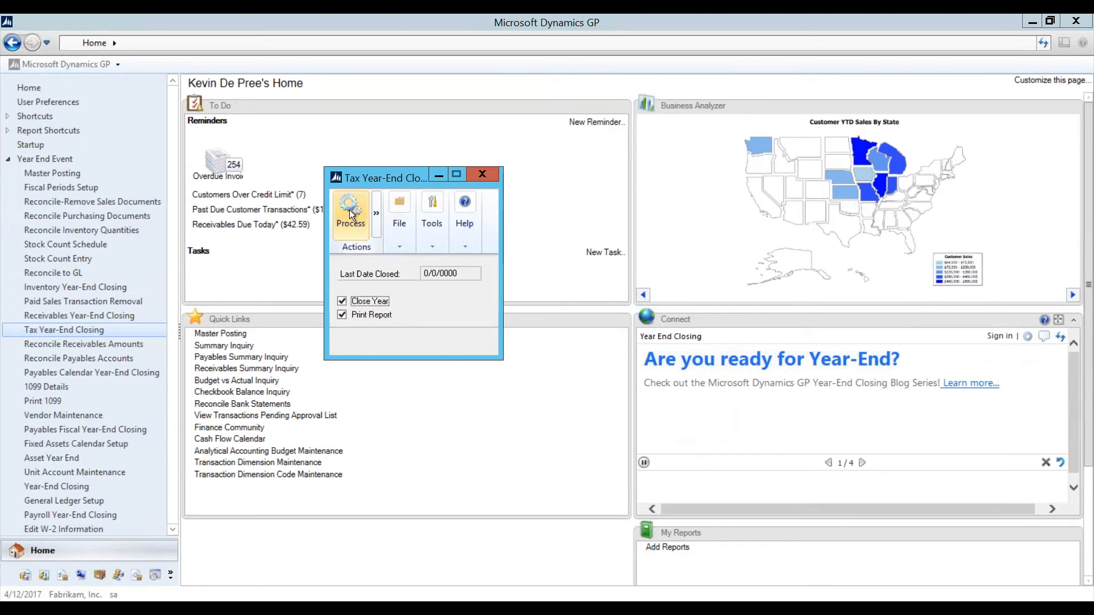
{"action": "left_click", "coordinate": [482, 175]}
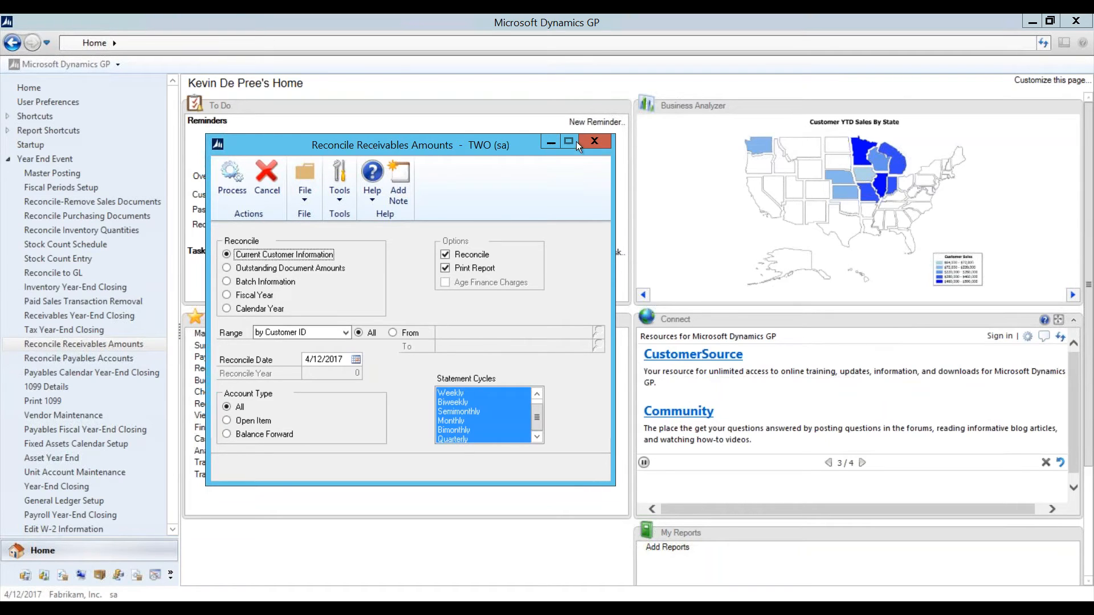
{"action": "left_click", "coordinate": [595, 142]}
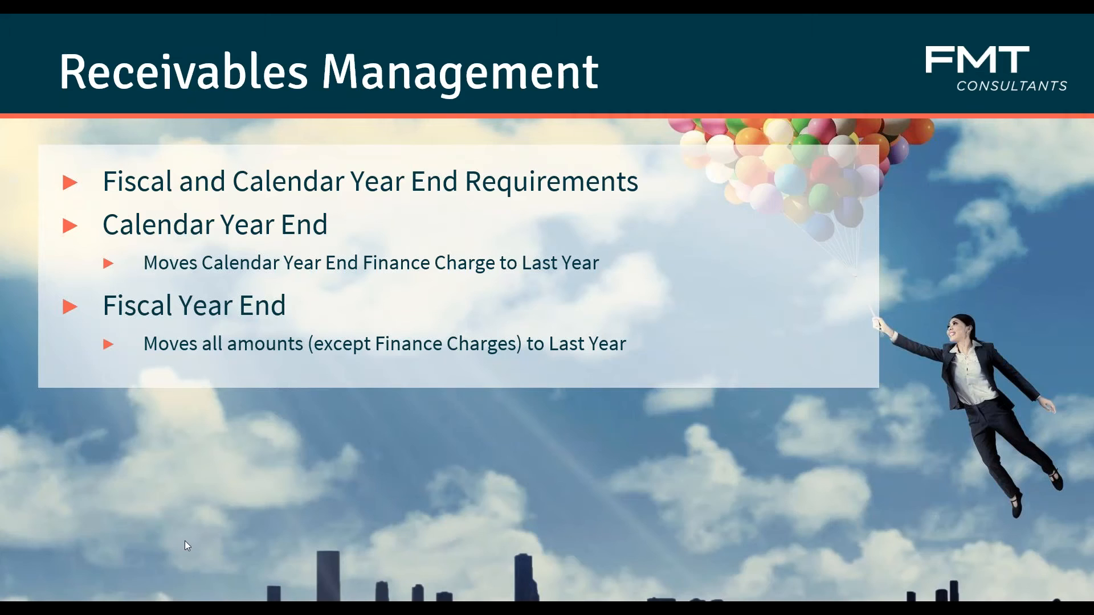
Step: Advance the slideshow to the Payables Management slide on YE tax update effects
{"action": "key", "text": "Right"}
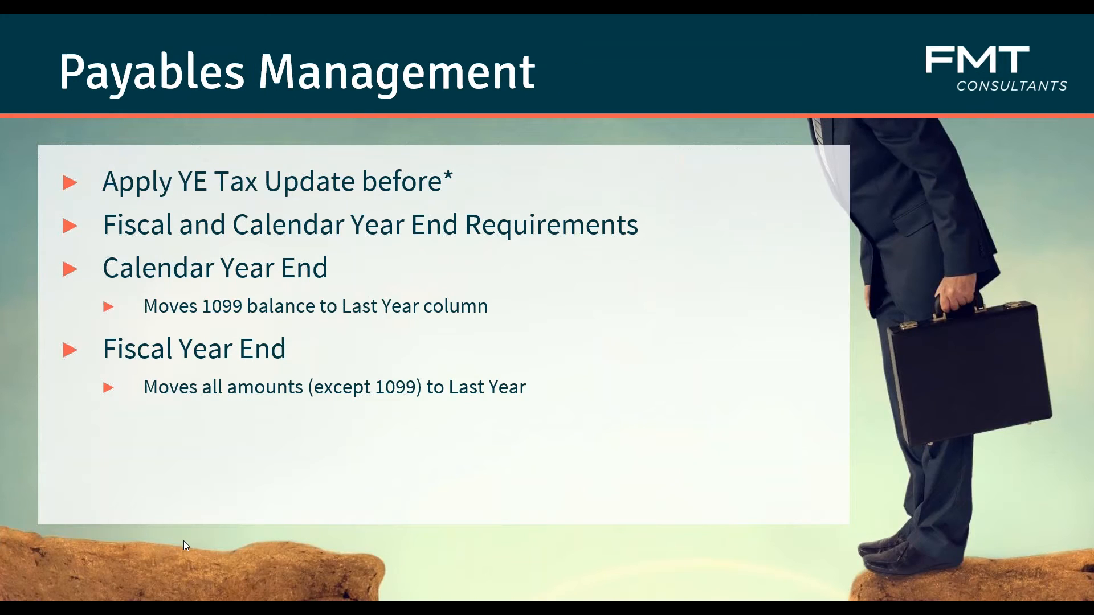
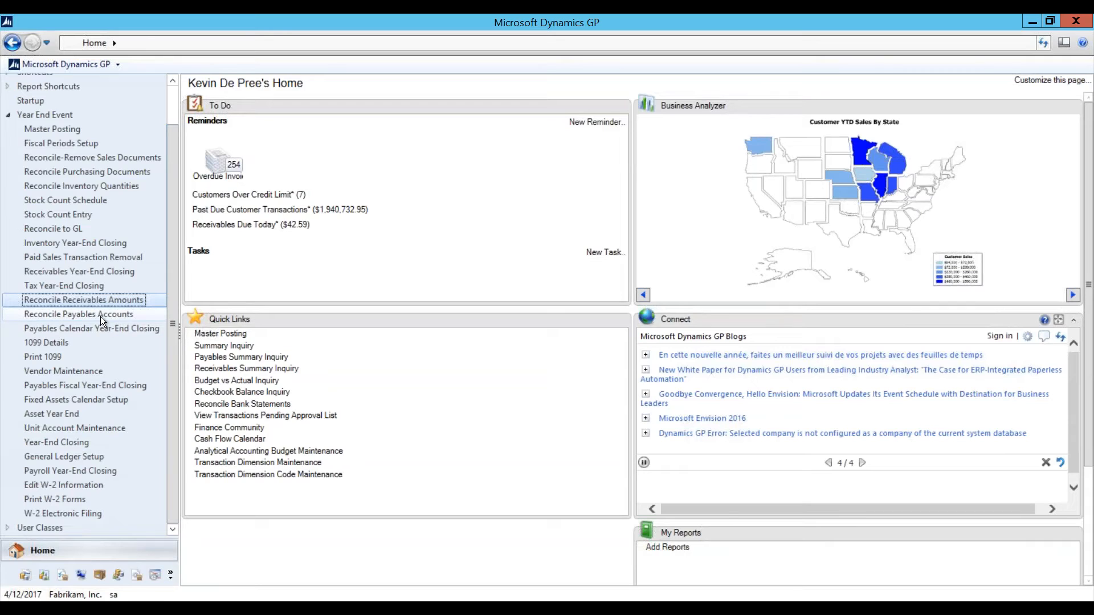
Step: Open Payables Calendar Year-End Closing from the Year End Event list
{"action": "left_click", "coordinate": [54, 330]}
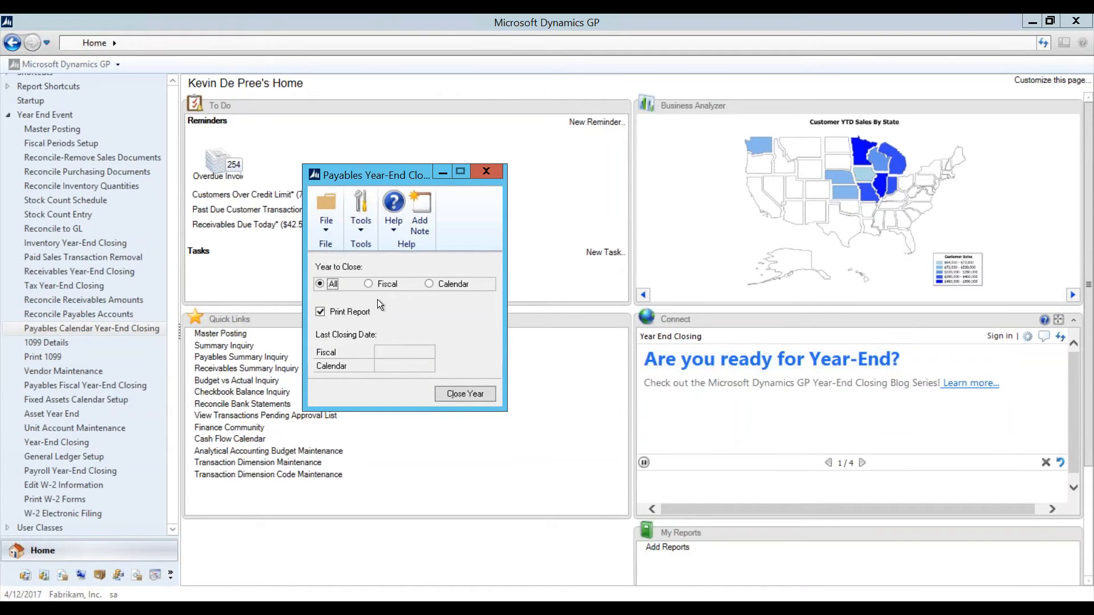
Step: Switch the year to close to Calendar and back to All, then exit without processing
{"action": "left_click", "coordinate": [431, 284]}
{"action": "left_click", "coordinate": [326, 283]}
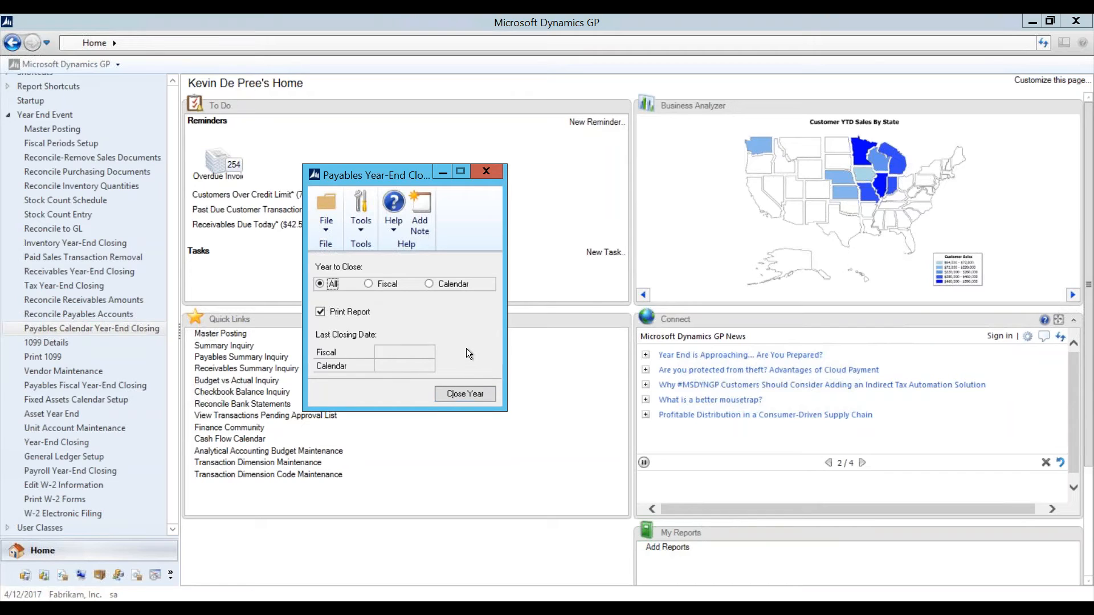
{"action": "left_click", "coordinate": [487, 171]}
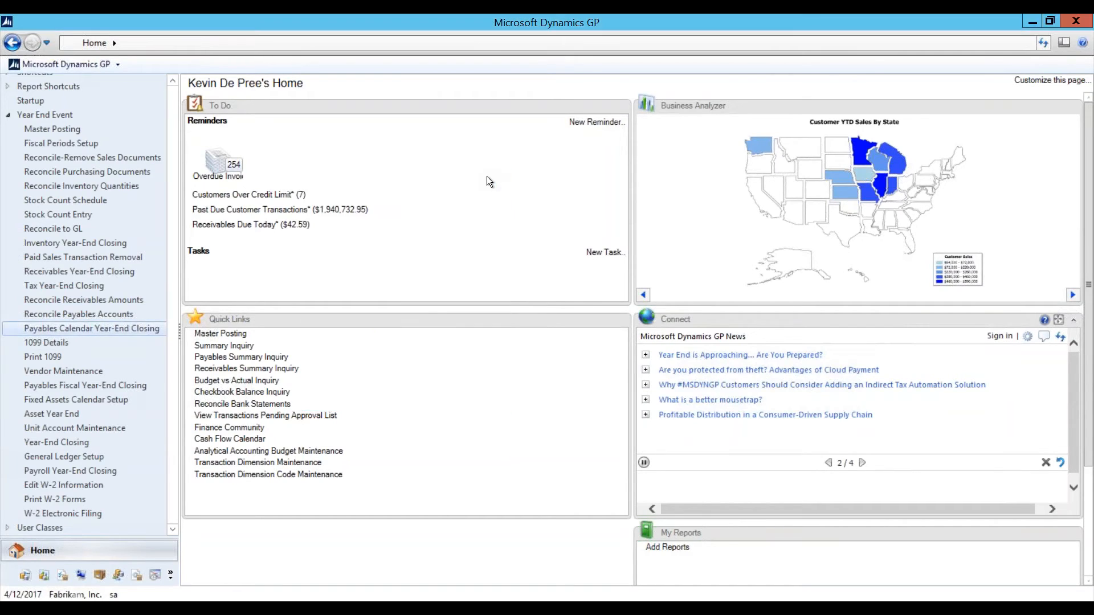
Step: Open 1099 Details, move the window aside, and load the first vendor, A Travel Company
{"action": "left_click", "coordinate": [77, 342]}
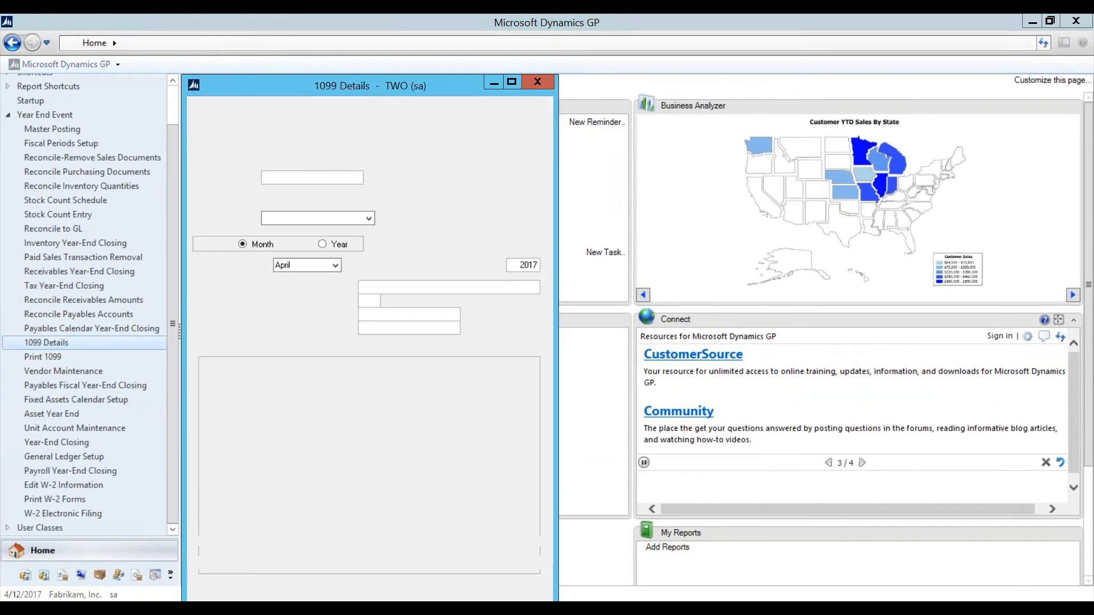
{"action": "left_click_drag", "start_coordinate": [418, 87], "coordinate": [550, 74]}
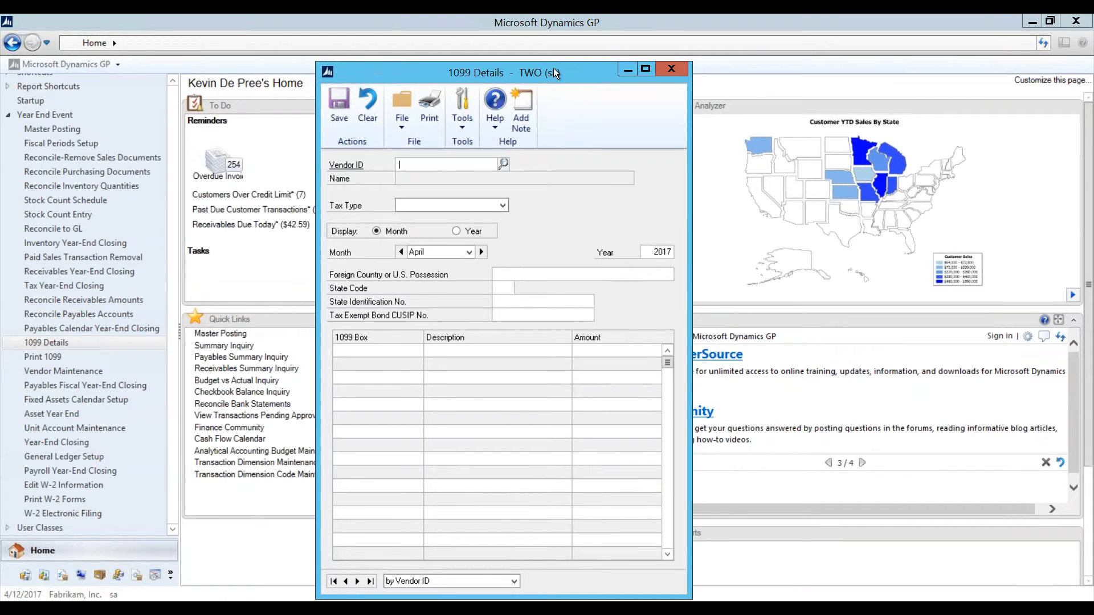
{"action": "left_click", "coordinate": [332, 581]}
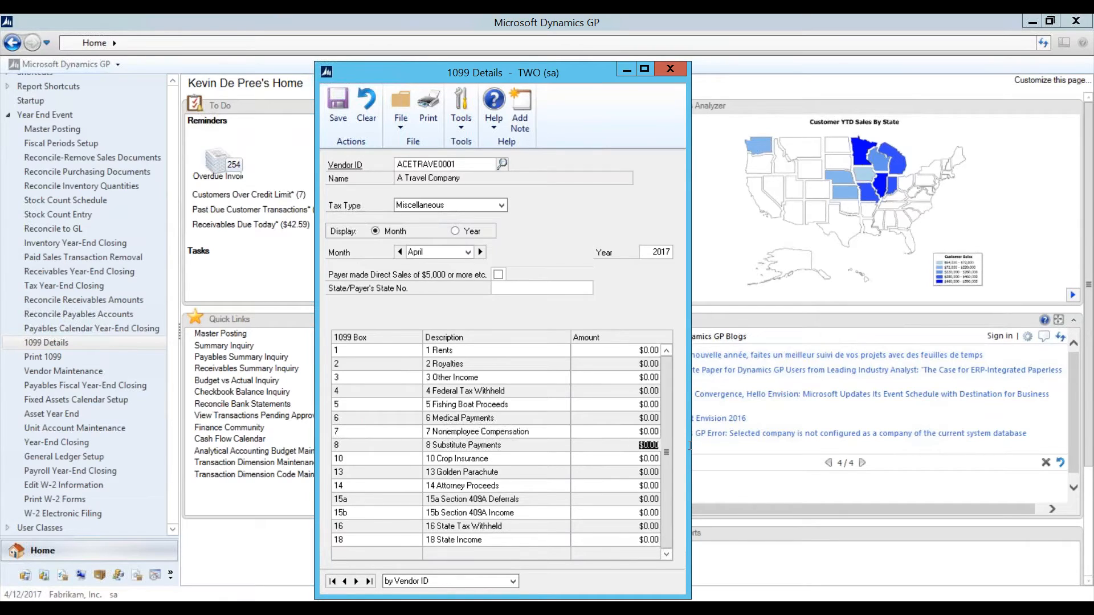
{"action": "type", "text": "0,0"}
{"action": "type", "text": "00.00"}
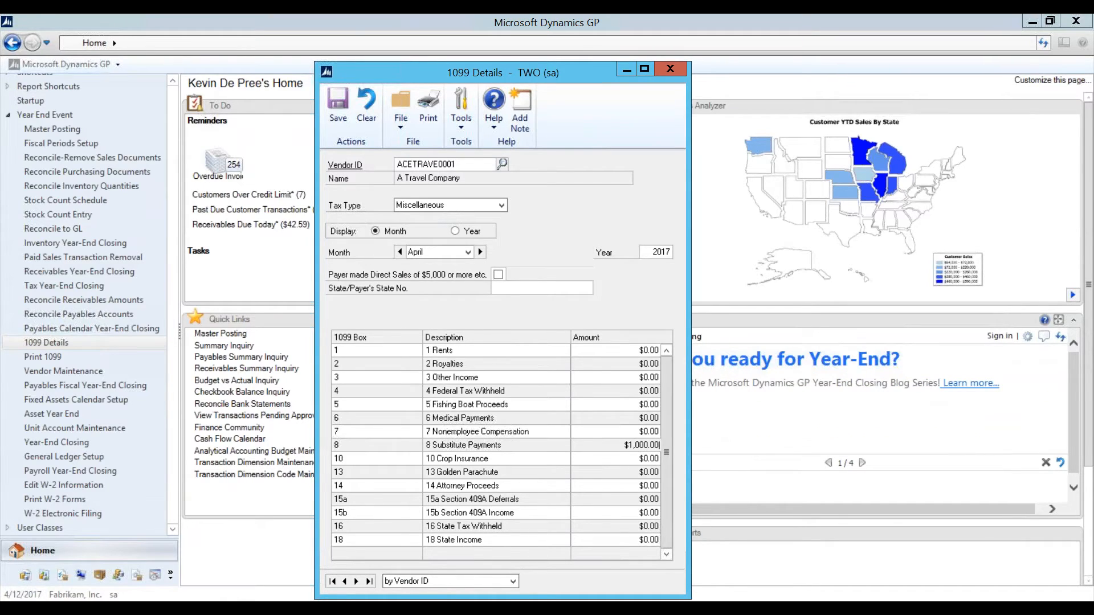
{"action": "key", "text": "Tab"}
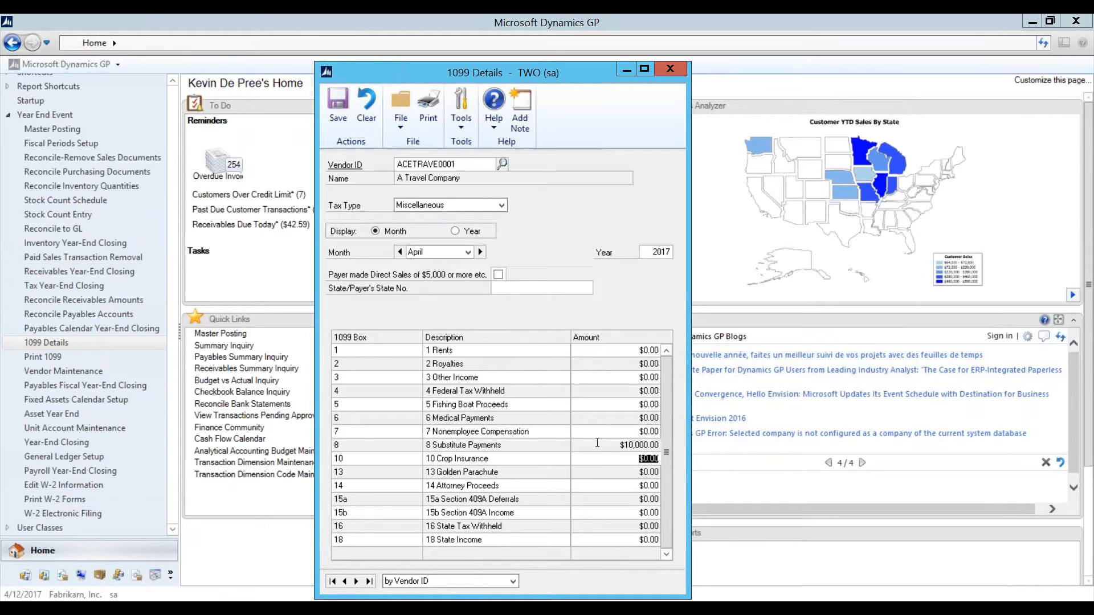
{"action": "left_click", "coordinate": [612, 446]}
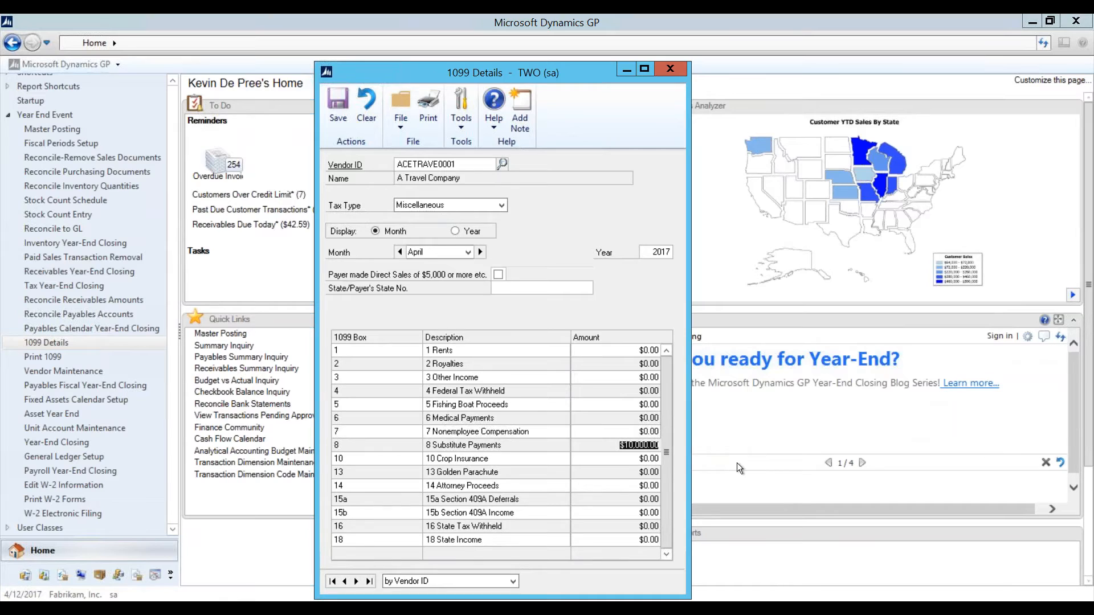
{"action": "key", "text": "BackSpace"}
{"action": "key", "text": "Tab"}
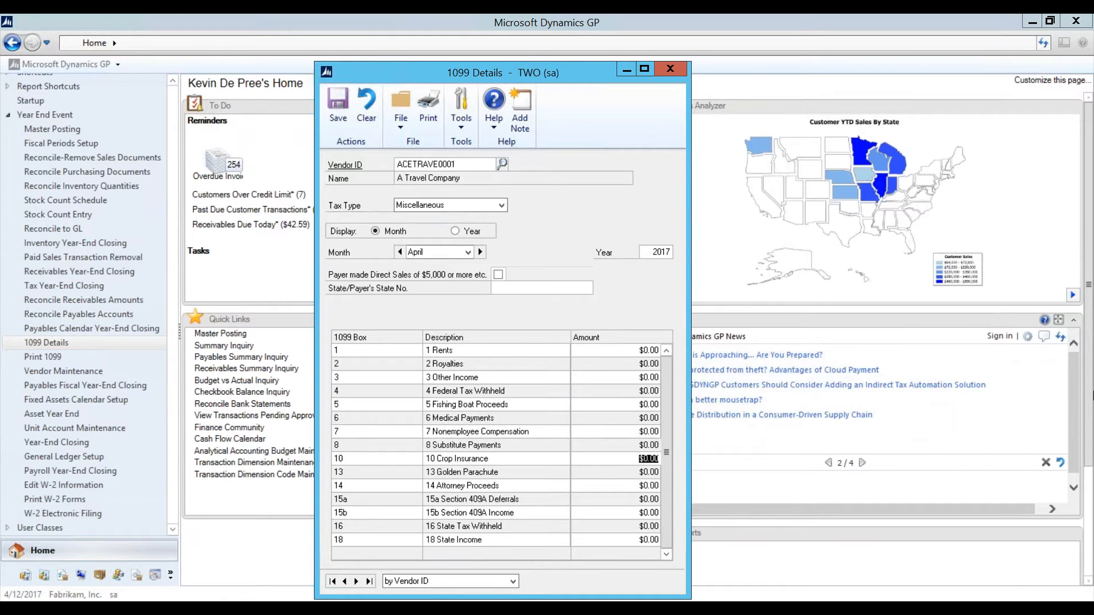
Step: Save the vendor's 1099 details, then try Alignment Form and 1099 Form in Print 1099 and clear
{"action": "left_click", "coordinate": [670, 69]}
{"action": "left_click", "coordinate": [494, 357]}
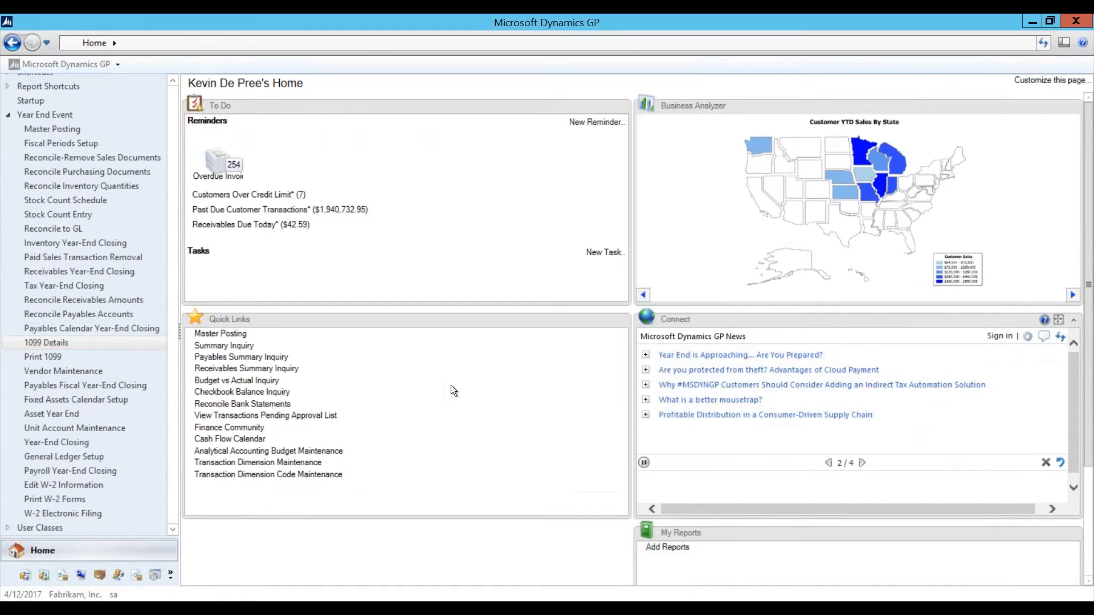
{"action": "left_click", "coordinate": [53, 358]}
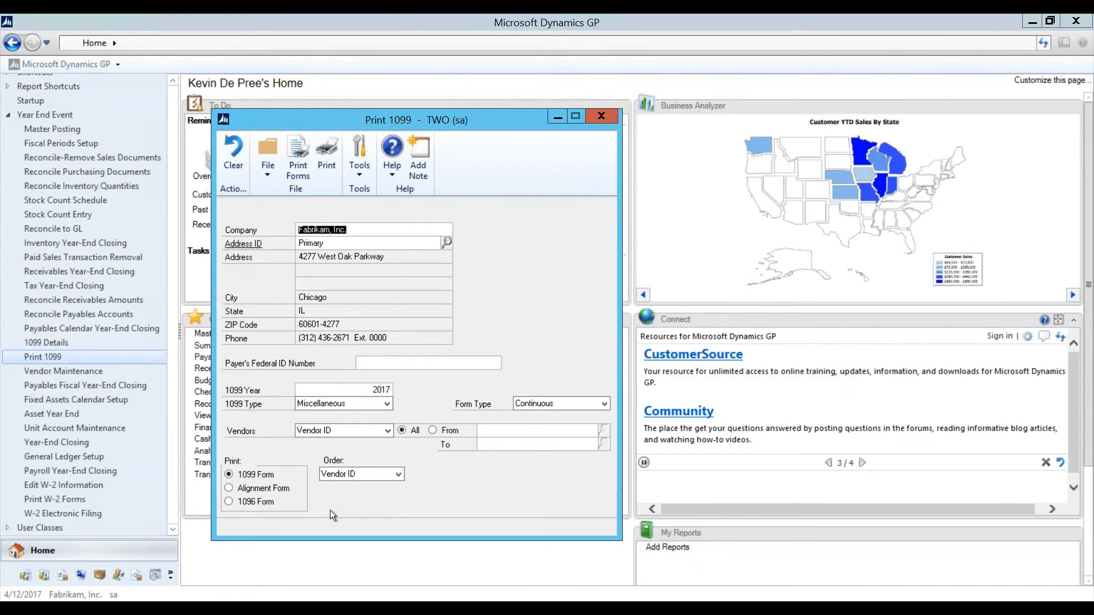
{"action": "left_click", "coordinate": [260, 488]}
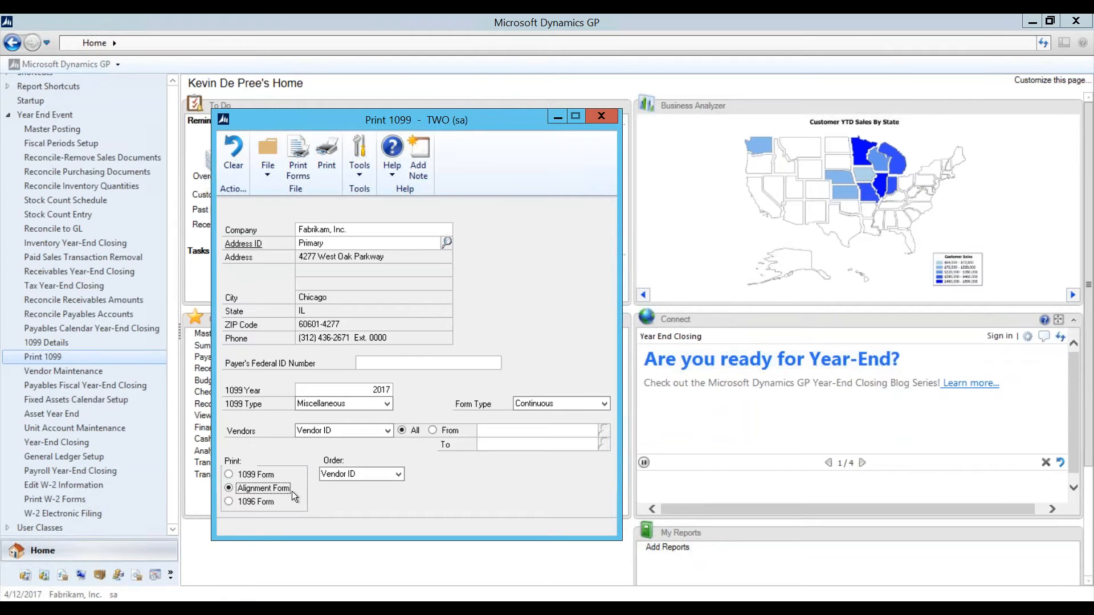
{"action": "left_click", "coordinate": [245, 478]}
{"action": "left_click", "coordinate": [231, 158]}
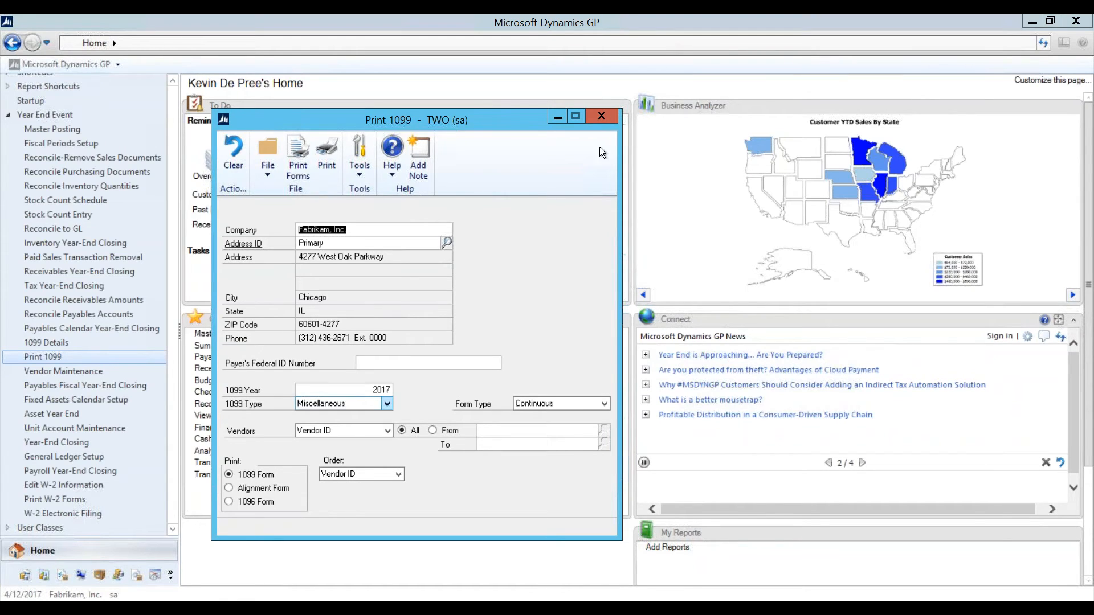
{"action": "left_click", "coordinate": [608, 118]}
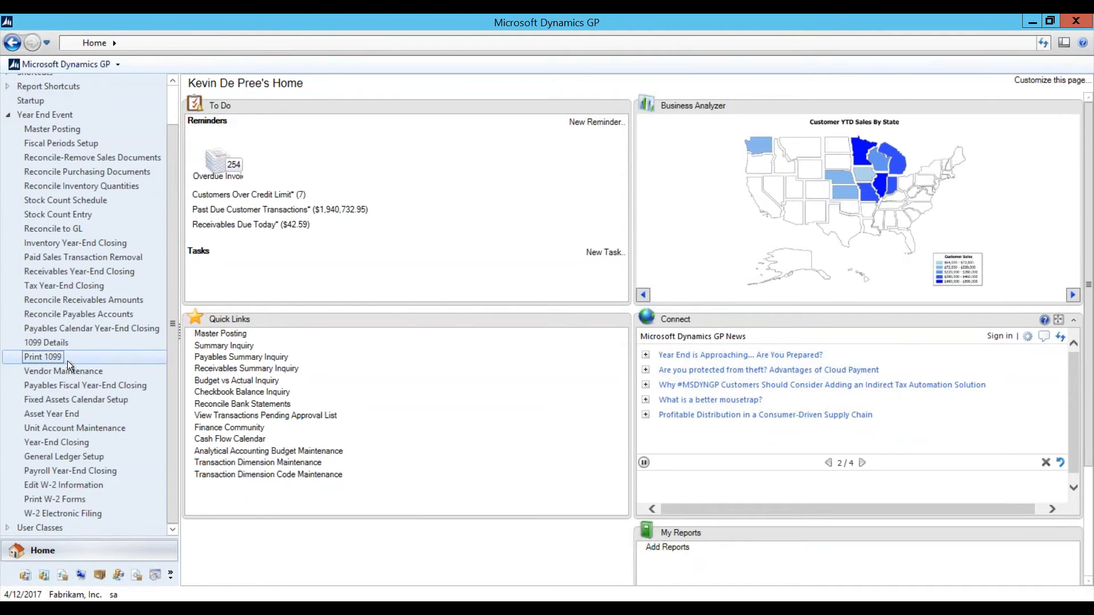
{"action": "left_click", "coordinate": [75, 388]}
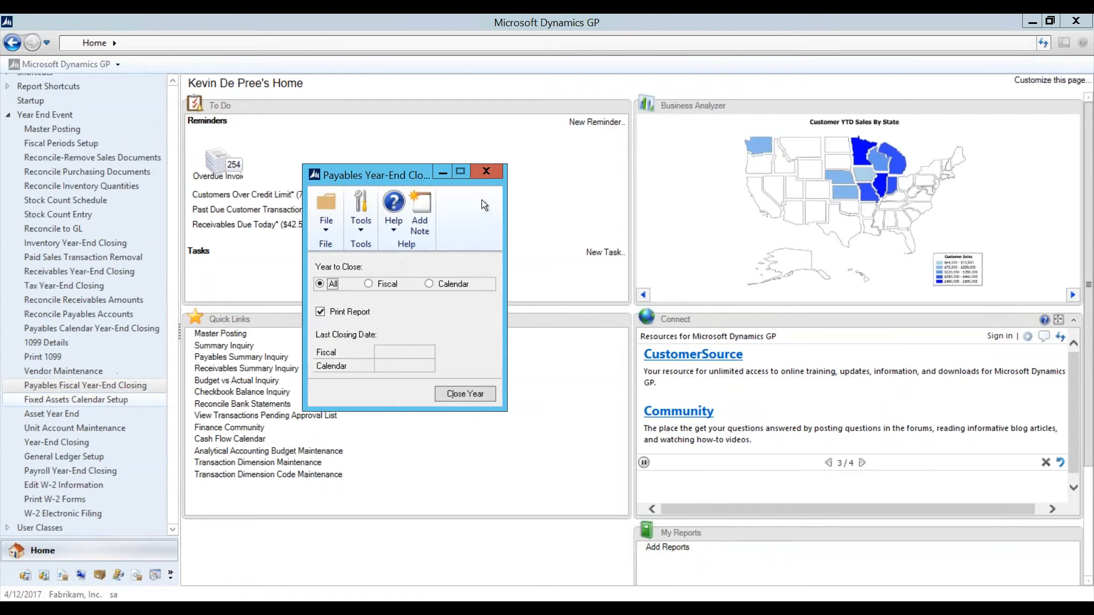
{"action": "left_click", "coordinate": [485, 172]}
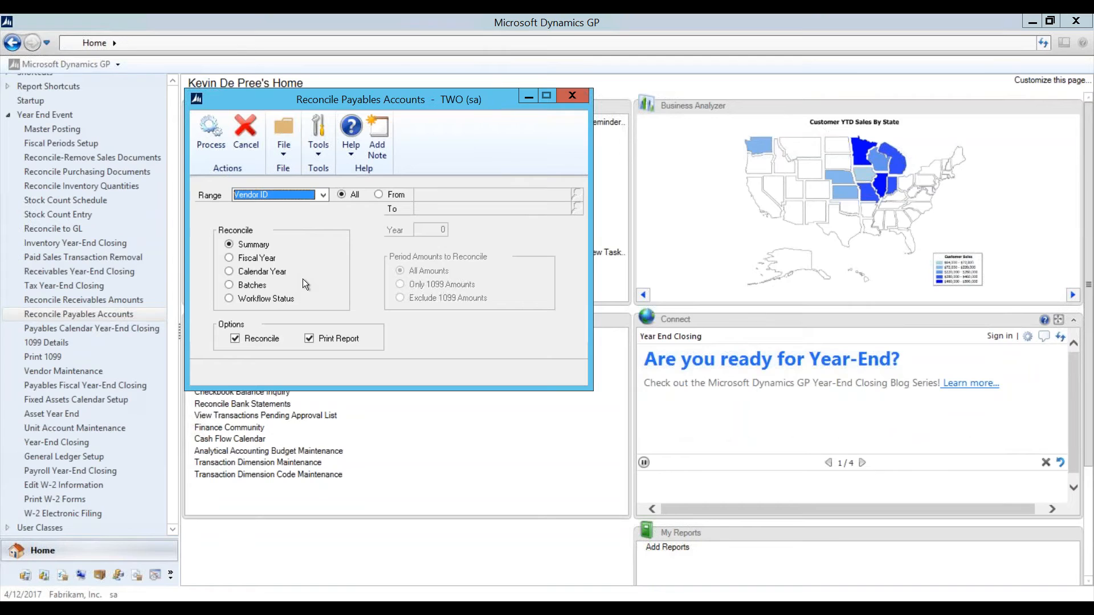
{"action": "left_click", "coordinate": [573, 95]}
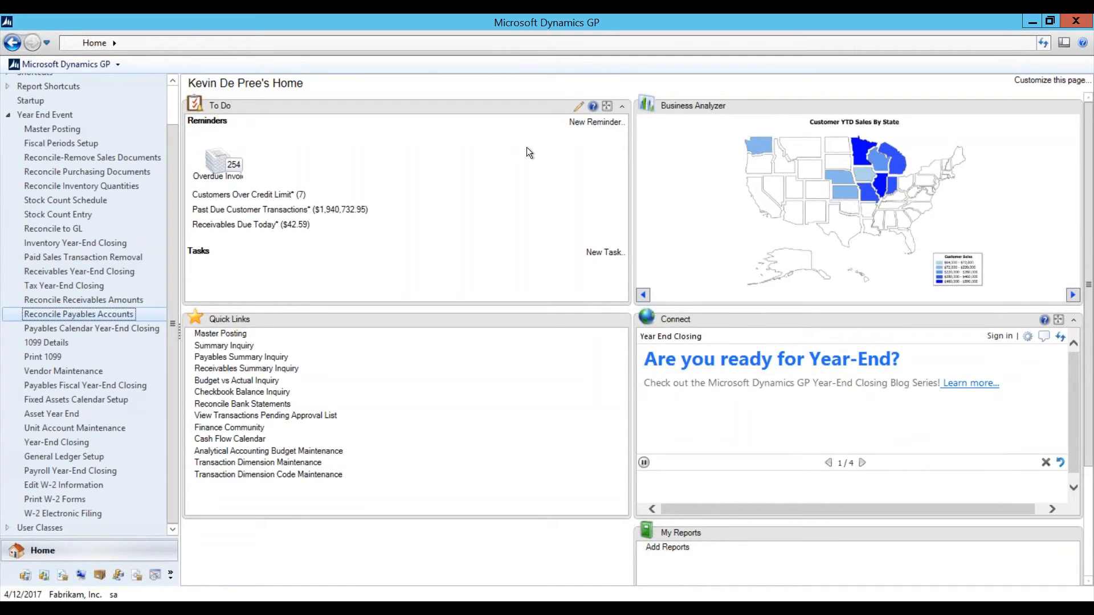
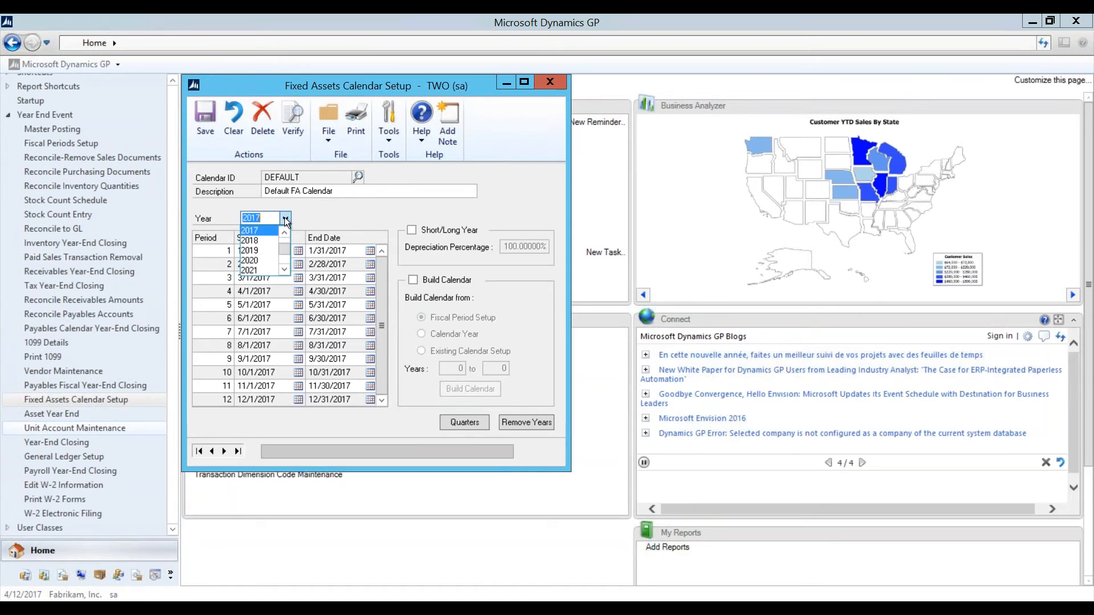
Step: Keep 2017 as the DEFAULT calendar's year and bring up its four quarter dates
{"action": "left_click_drag", "start_coordinate": [284, 251], "coordinate": [283, 264]}
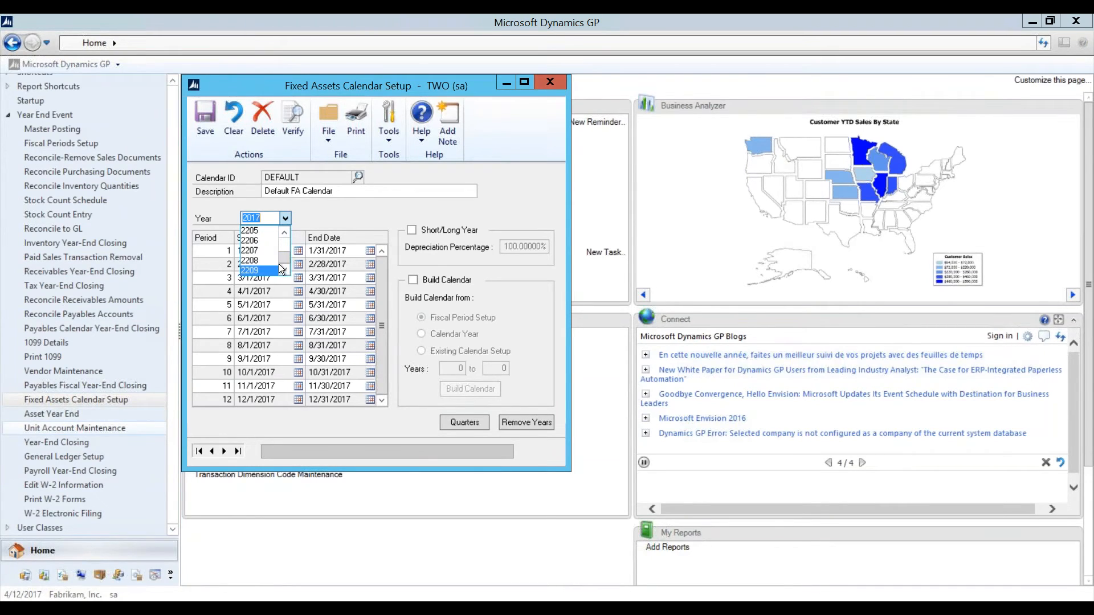
{"action": "left_click", "coordinate": [331, 220]}
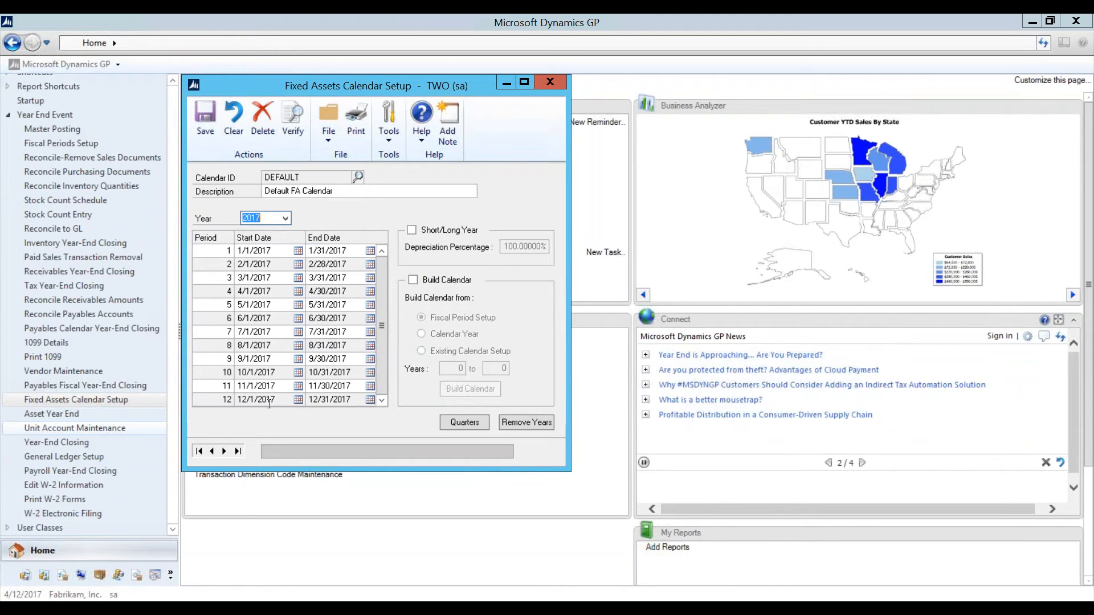
{"action": "left_click", "coordinate": [450, 424]}
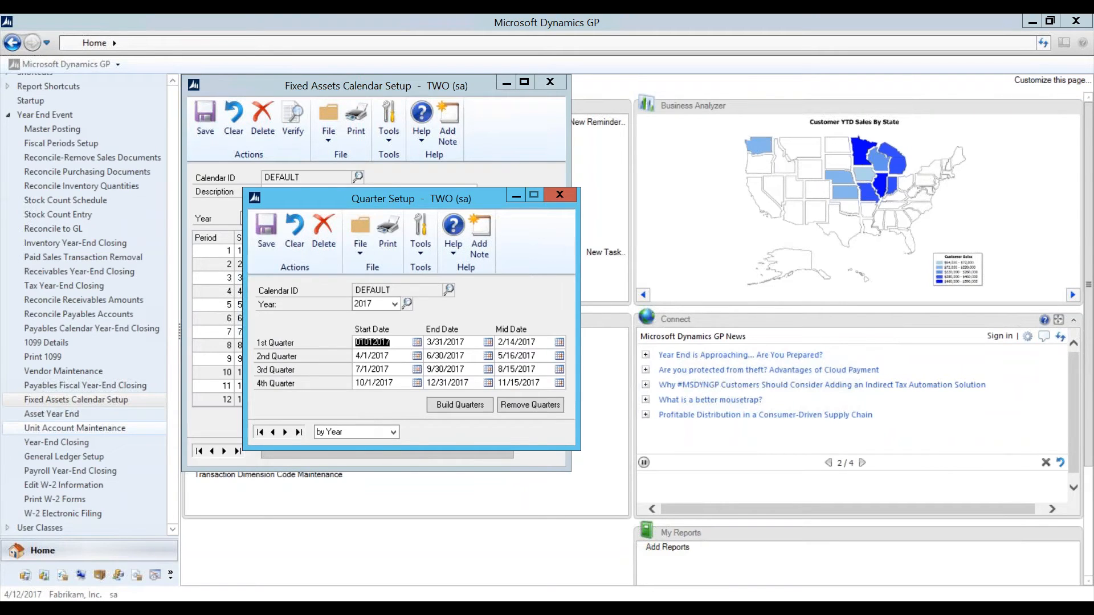
Step: Check the 2017 1st Quarter start date, then dismiss Quarter Setup
{"action": "left_click", "coordinate": [405, 343]}
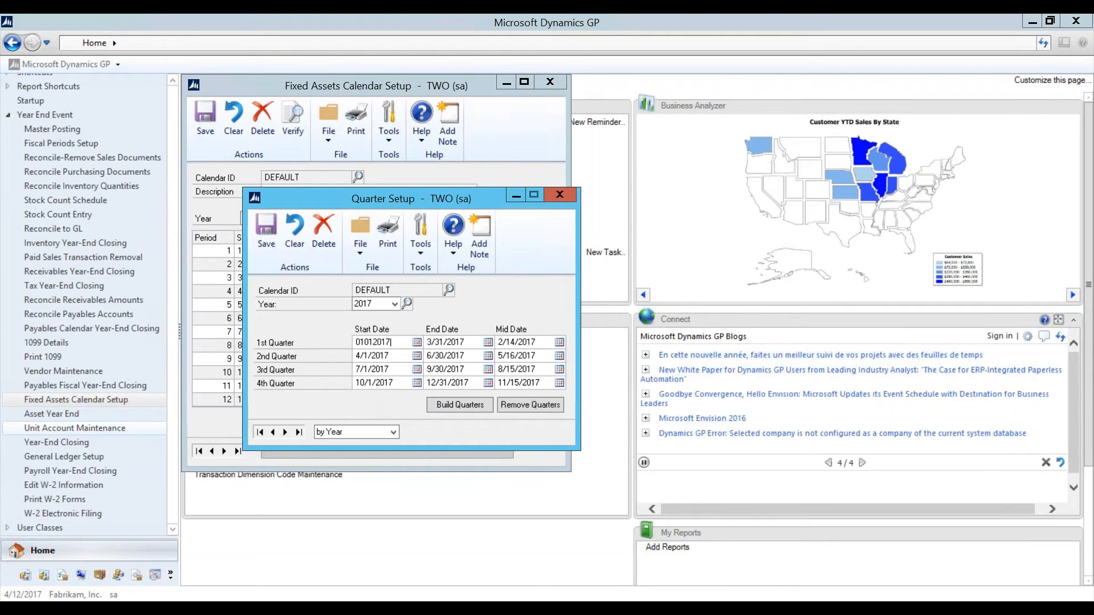
{"action": "left_click", "coordinate": [560, 195]}
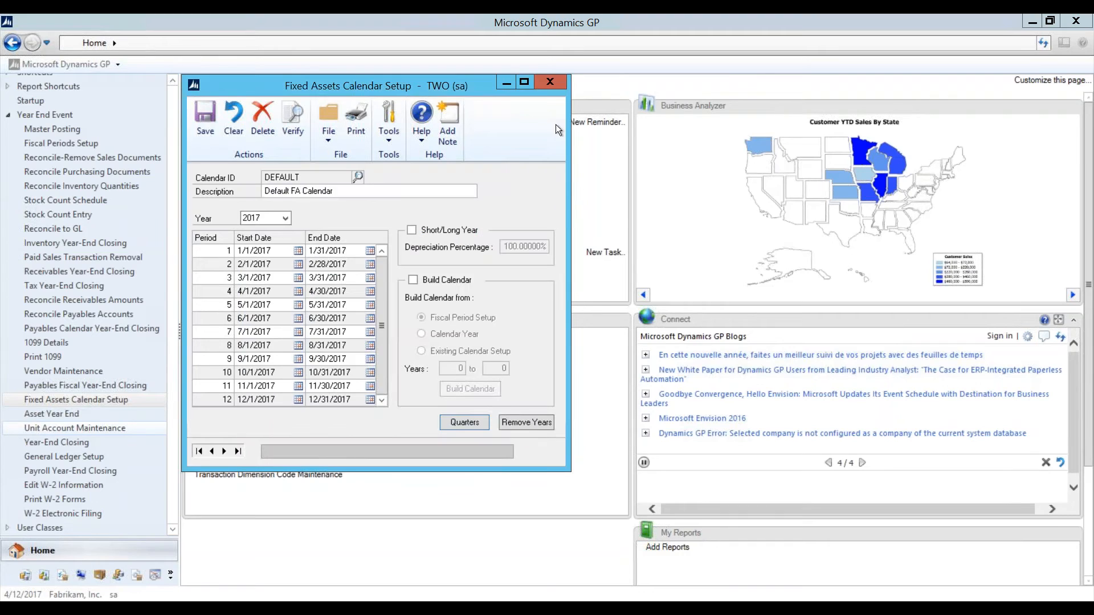
Step: Close Fixed Assets Calendar Setup and launch Asset Year End from the Year End Event list
{"action": "left_click", "coordinate": [550, 83]}
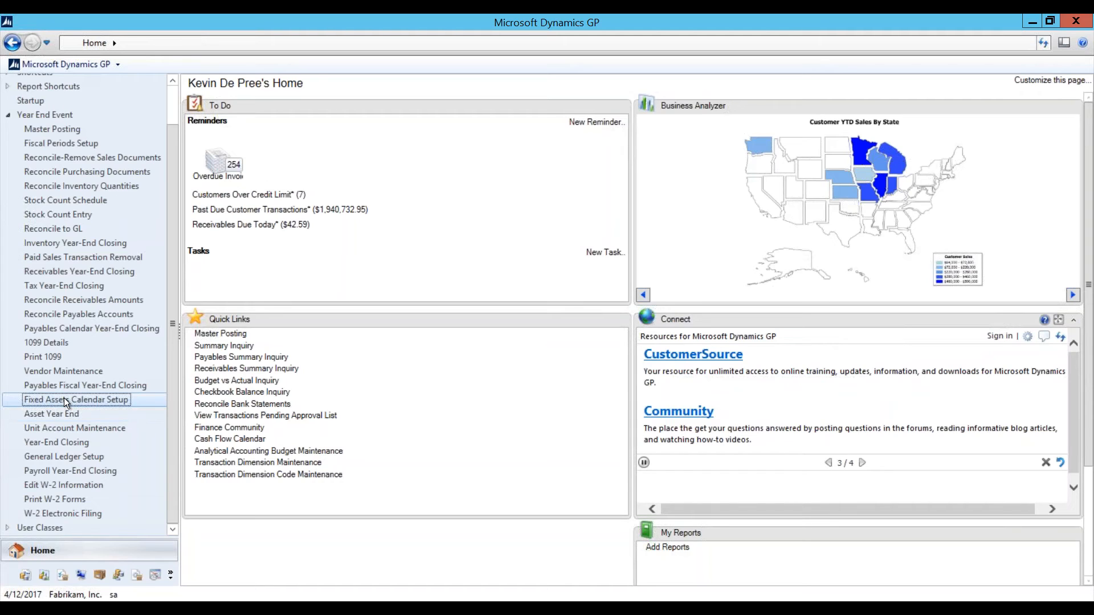
{"action": "left_click", "coordinate": [68, 413]}
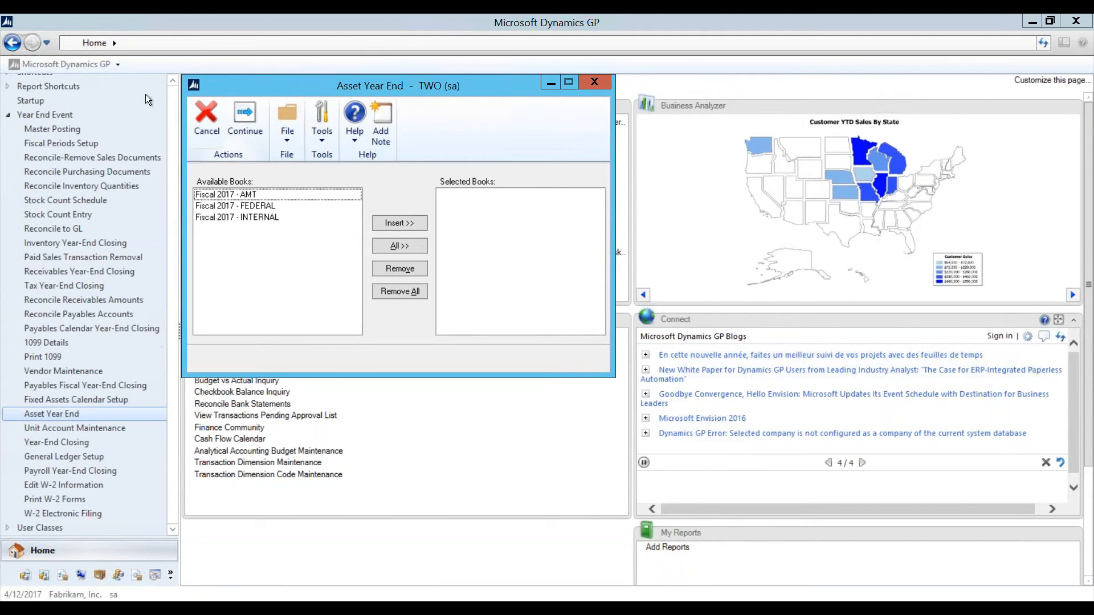
{"action": "left_click", "coordinate": [75, 63]}
{"action": "left_click", "coordinate": [75, 63]}
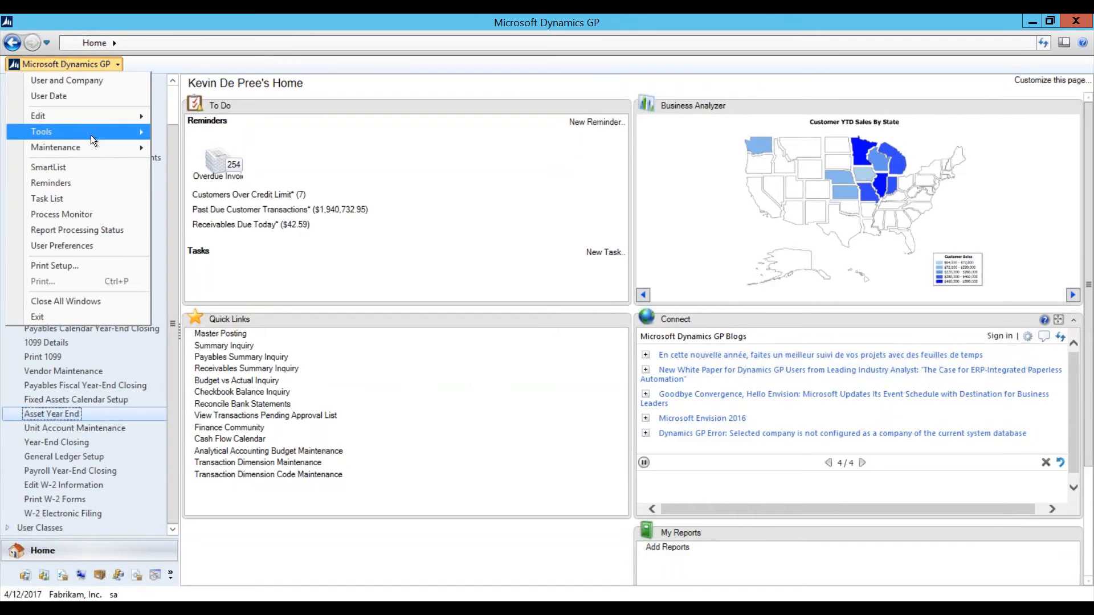
{"action": "mouse_move", "coordinate": [98, 135]}
{"action": "mouse_move", "coordinate": [228, 165]}
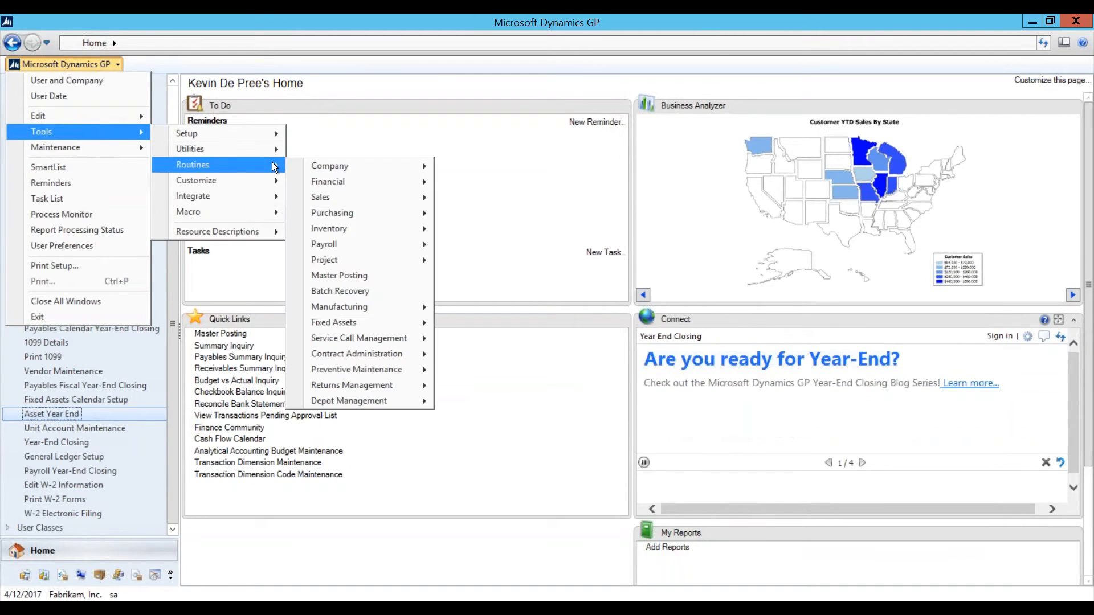
{"action": "mouse_move", "coordinate": [345, 324]}
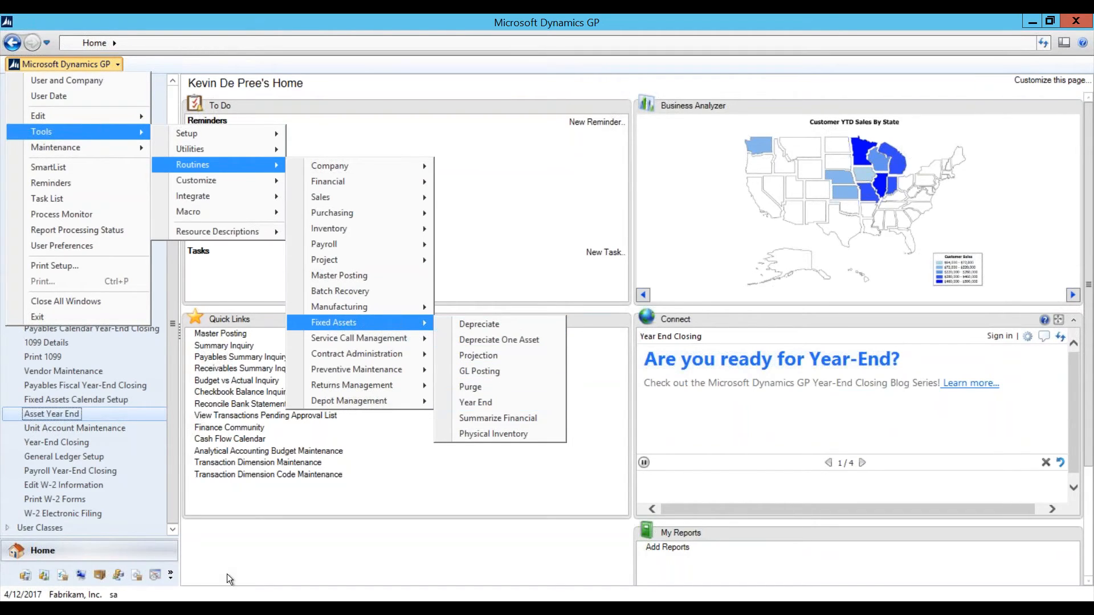
{"action": "left_click", "coordinate": [377, 549]}
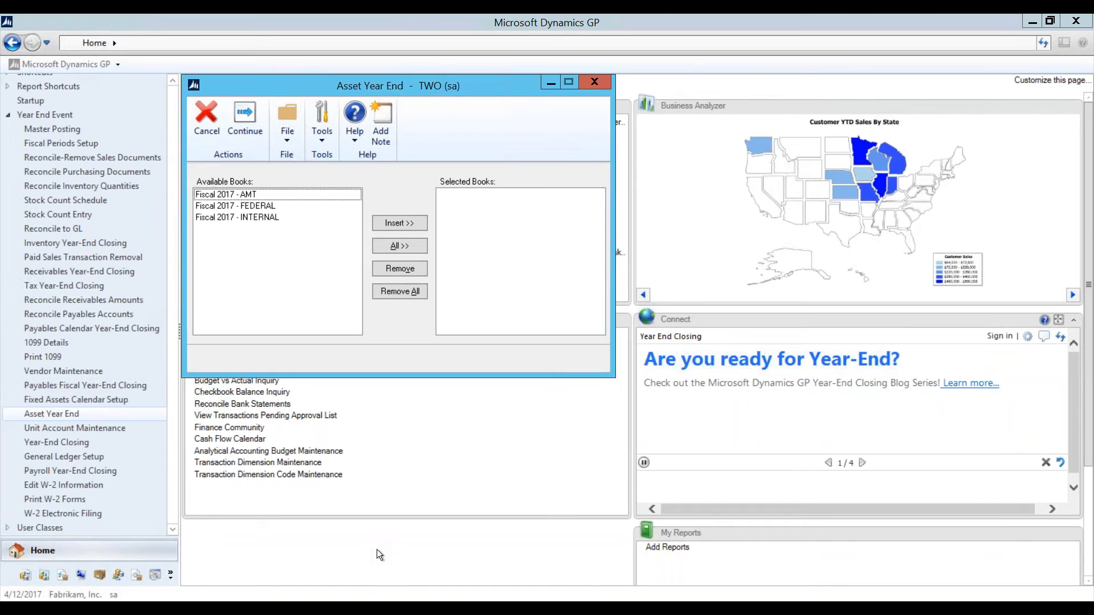
Step: Select the Fiscal 2017 AMT, FEDERAL and INTERNAL books with All >>, then close Asset Year End
{"action": "left_click", "coordinate": [245, 196]}
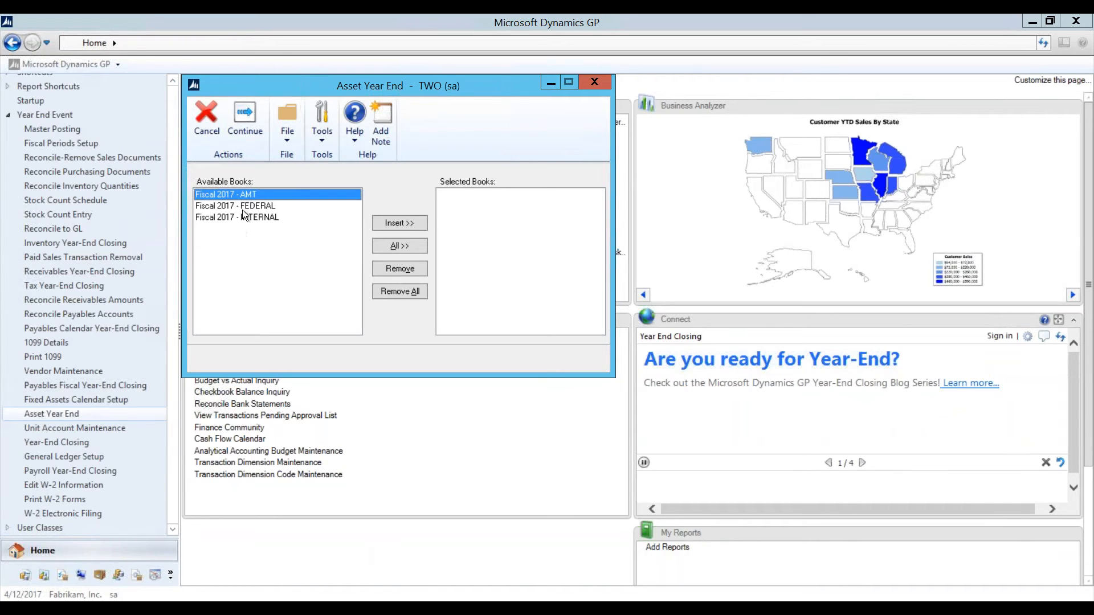
{"action": "left_click", "coordinate": [242, 208]}
{"action": "left_click", "coordinate": [393, 251]}
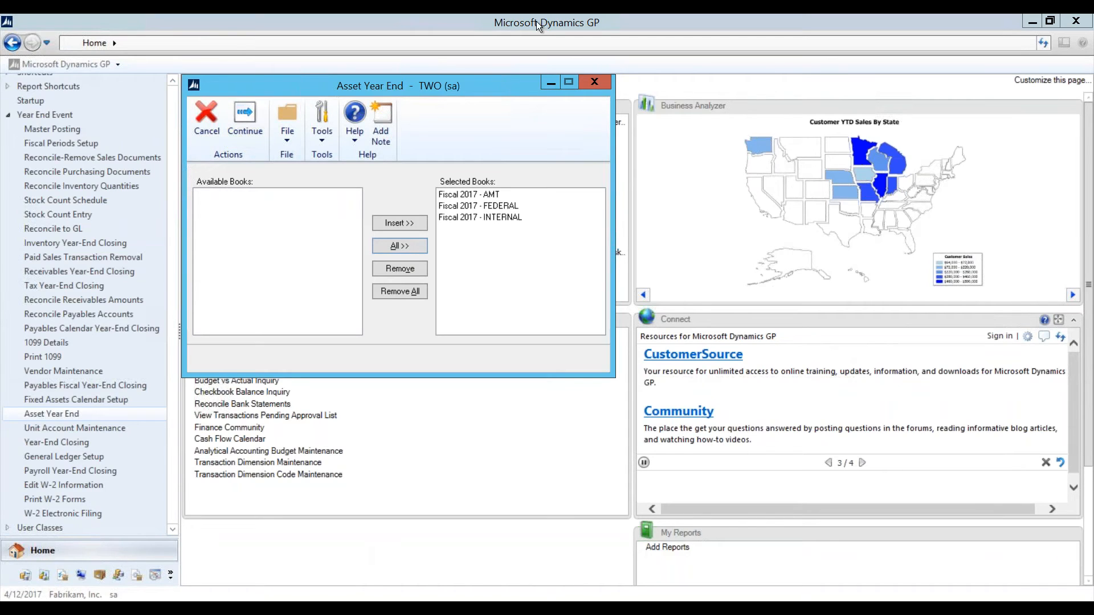
{"action": "left_click", "coordinate": [594, 83]}
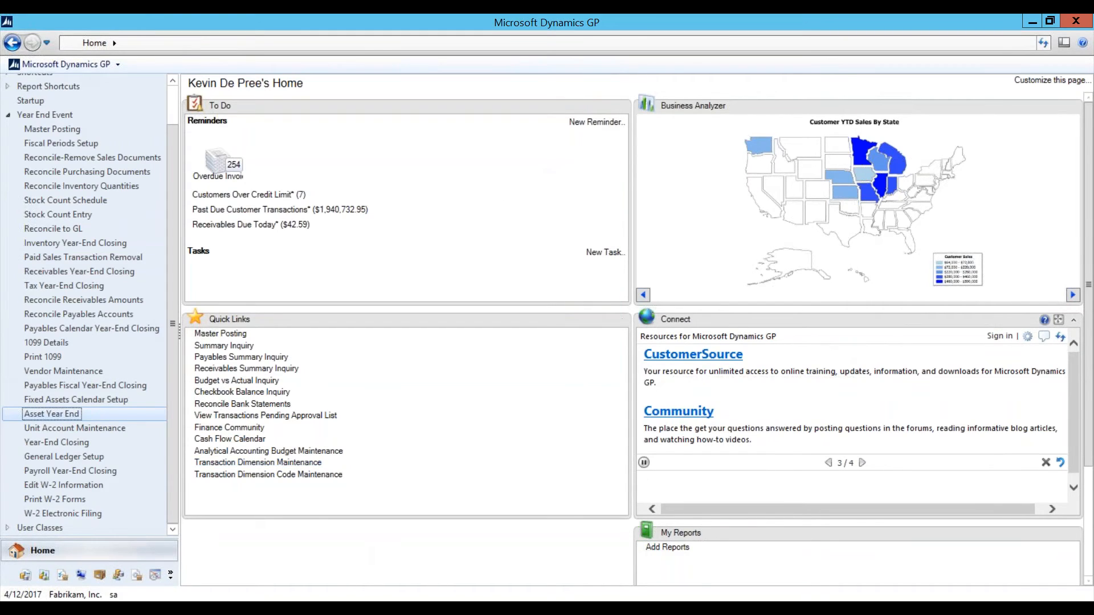
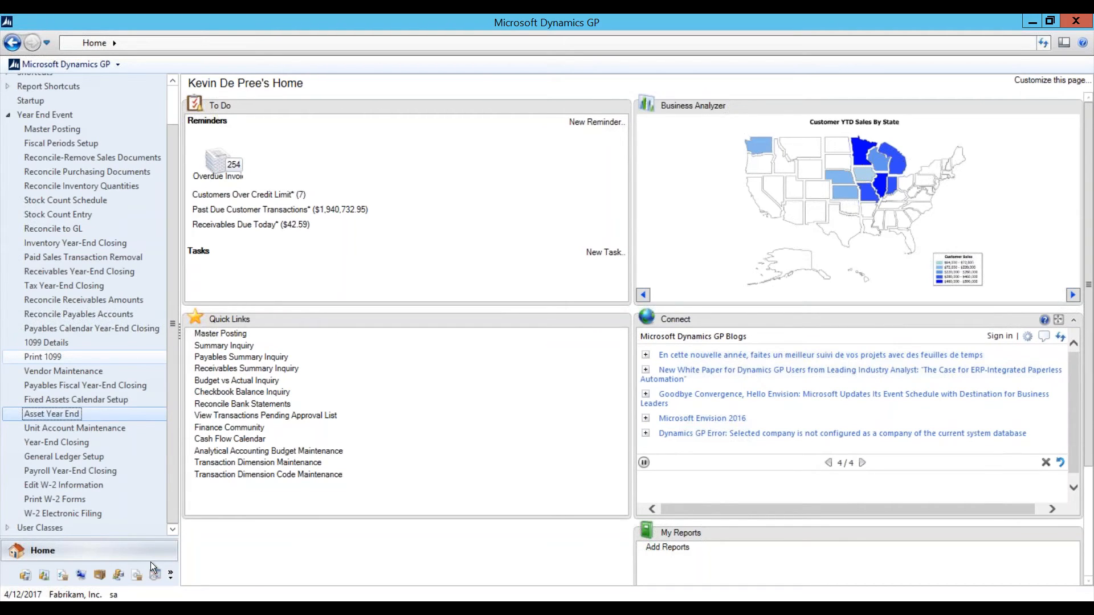
Step: Leave the Year End Event home page for the Financial area page
{"action": "left_click", "coordinate": [26, 577]}
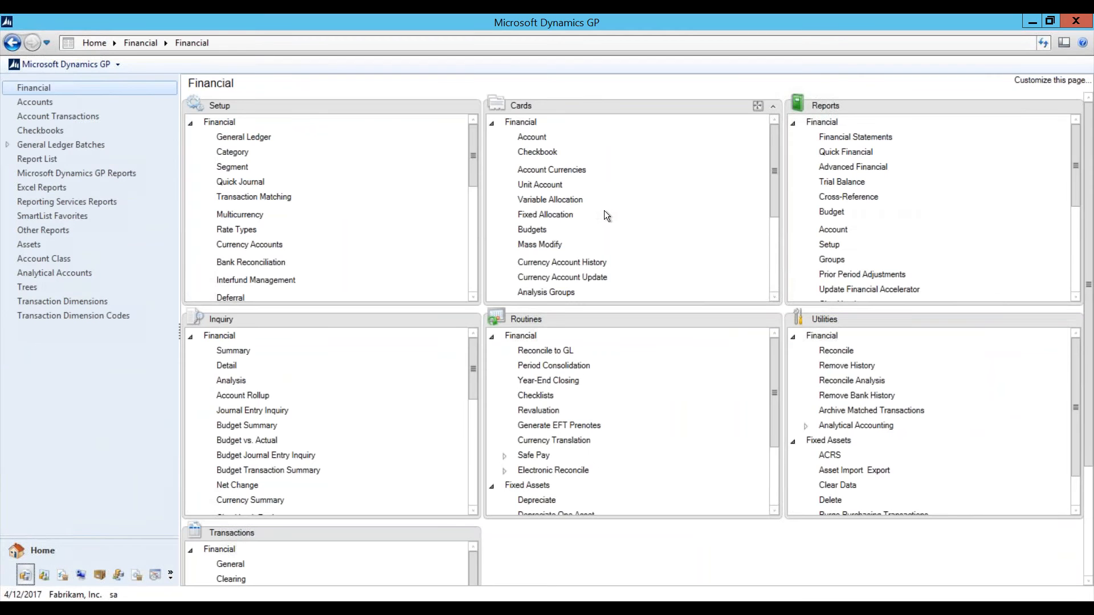
Step: Load account 000-1100-00 Cash - Operating Account and set its posting type to Profit and Loss
{"action": "left_click", "coordinate": [532, 137]}
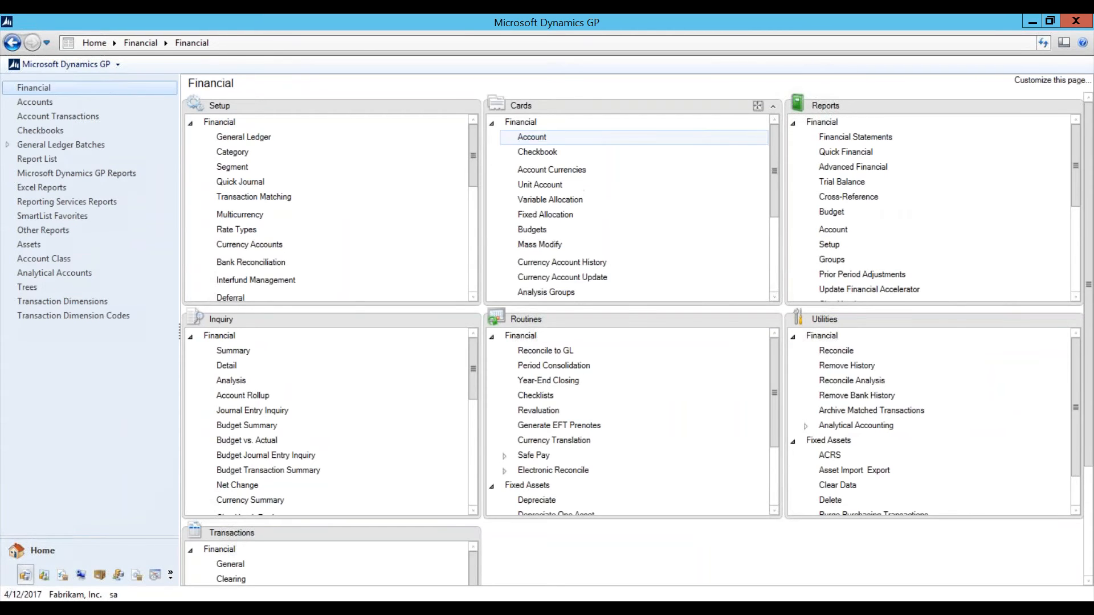
{"action": "left_click", "coordinate": [250, 484]}
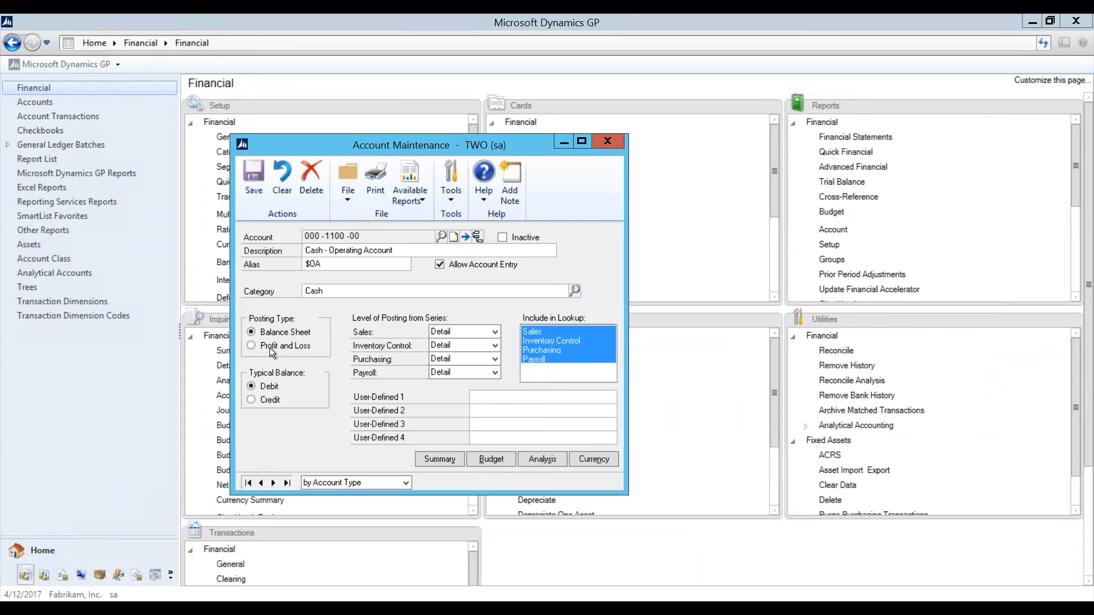
{"action": "left_click", "coordinate": [252, 345]}
Step: Save the Profit and Loss change to account 000-1100-00 and launch SmartList
{"action": "left_click", "coordinate": [265, 185]}
{"action": "left_click", "coordinate": [610, 145]}
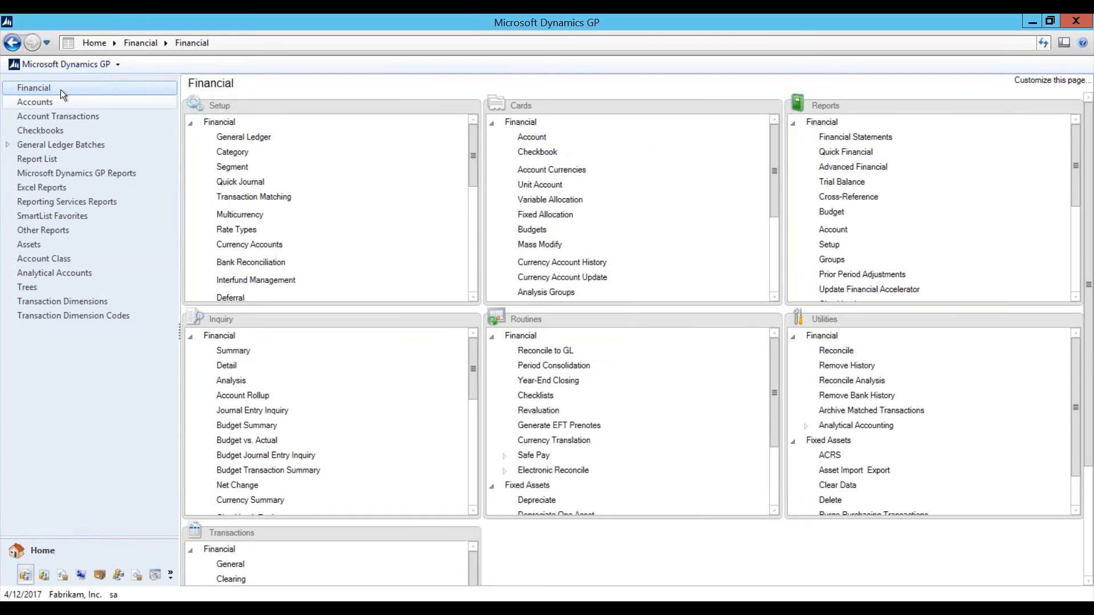
{"action": "left_click", "coordinate": [63, 64]}
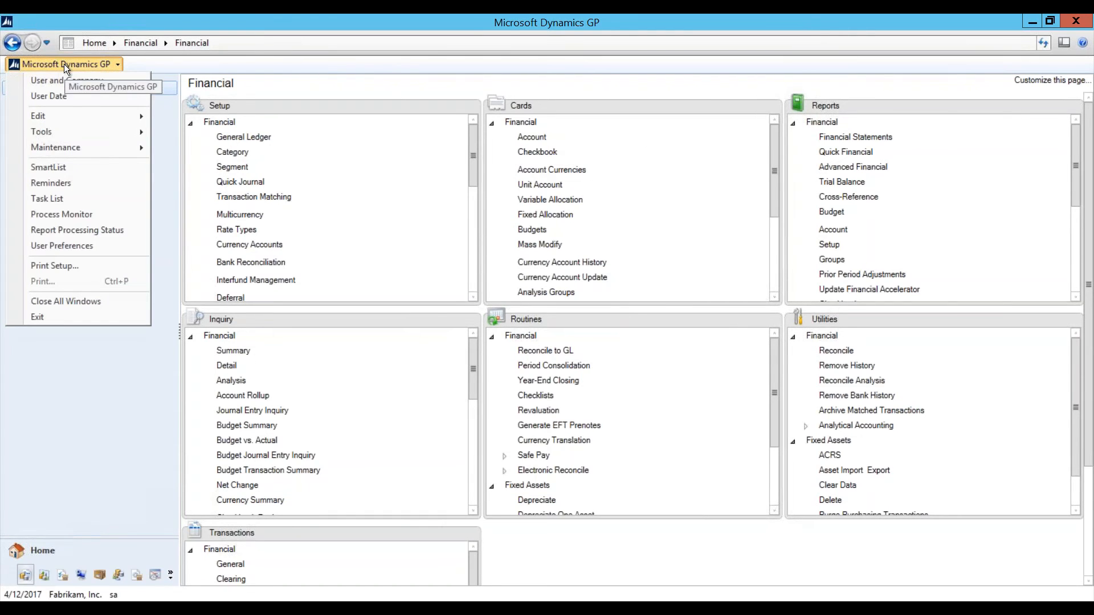
{"action": "left_click", "coordinate": [62, 167]}
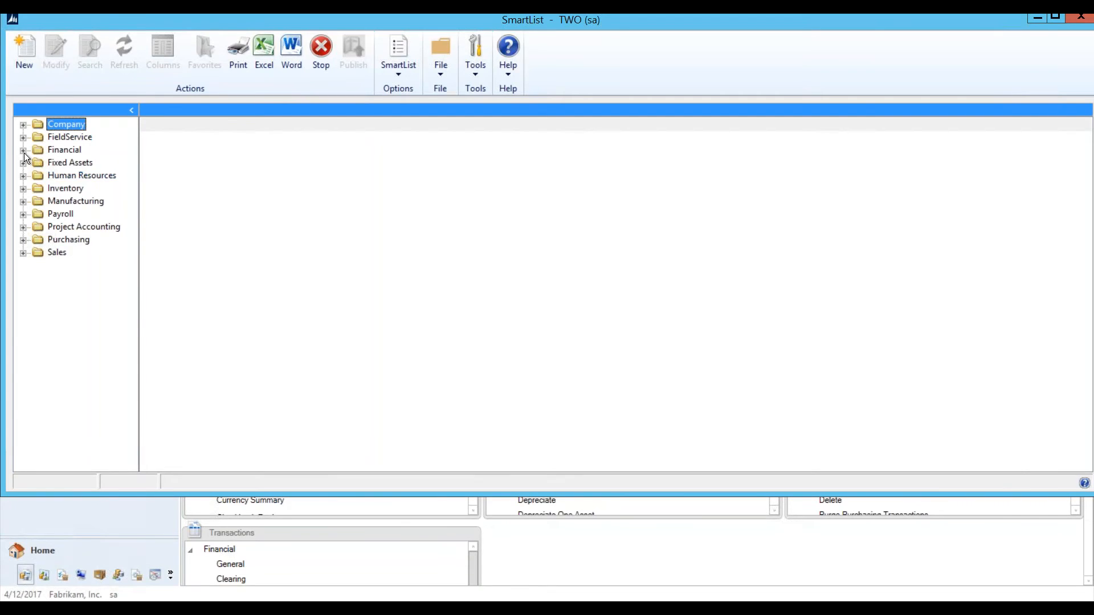
Step: Load the Financial Accounts SmartList of 520 accounts and begin a search
{"action": "left_click", "coordinate": [24, 152]}
{"action": "left_click", "coordinate": [52, 188]}
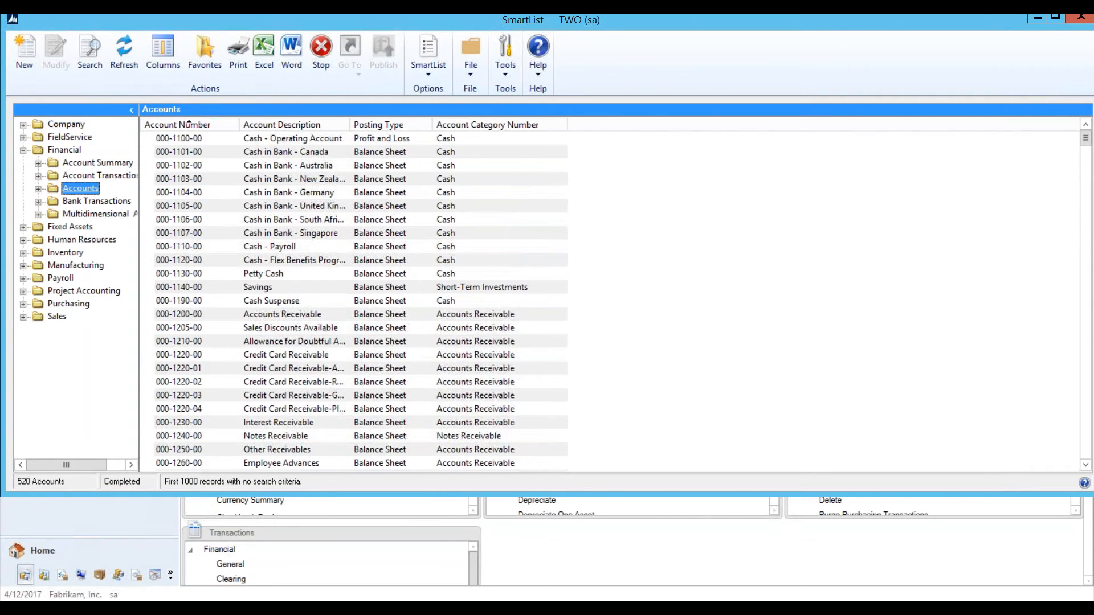
{"action": "left_click", "coordinate": [92, 67]}
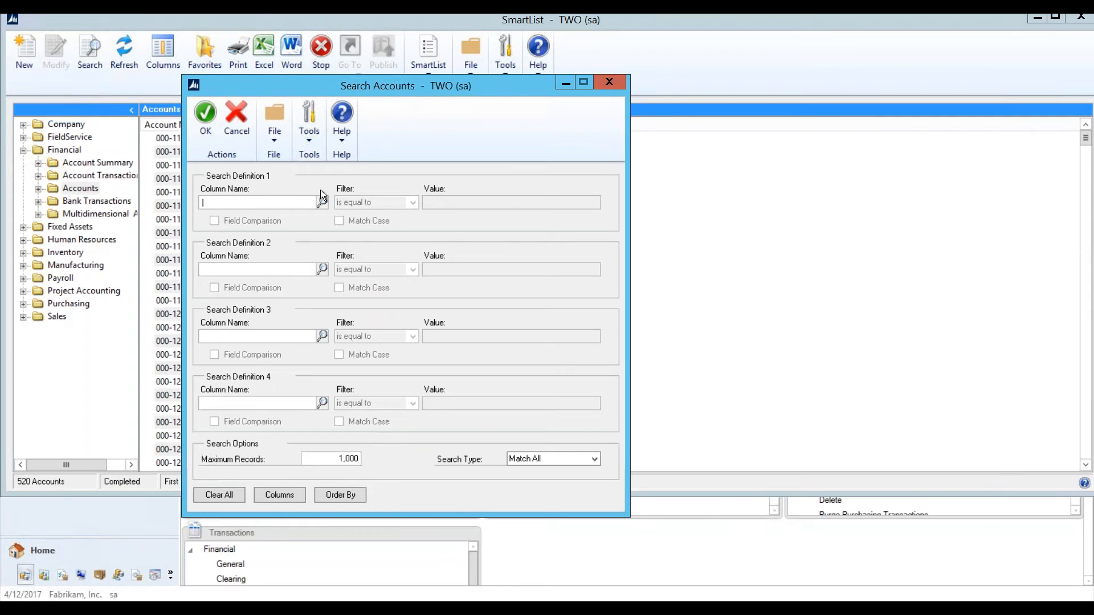
Step: Set the first search criterion to Main Account Segment is less than 4000
{"action": "left_click", "coordinate": [323, 203]}
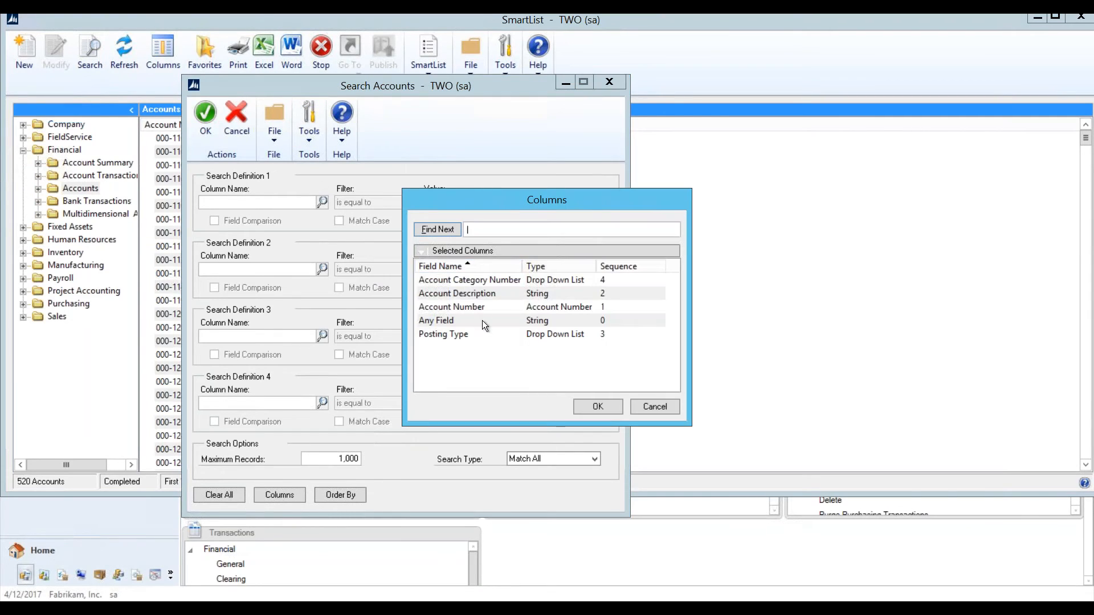
{"action": "left_click", "coordinate": [423, 253]}
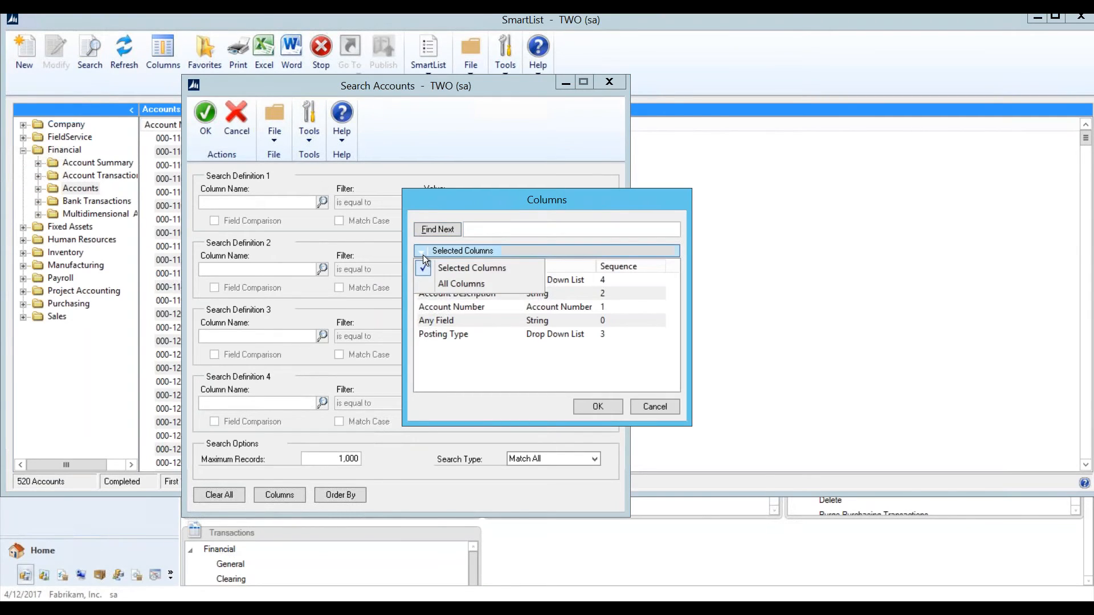
{"action": "left_click", "coordinate": [459, 283]}
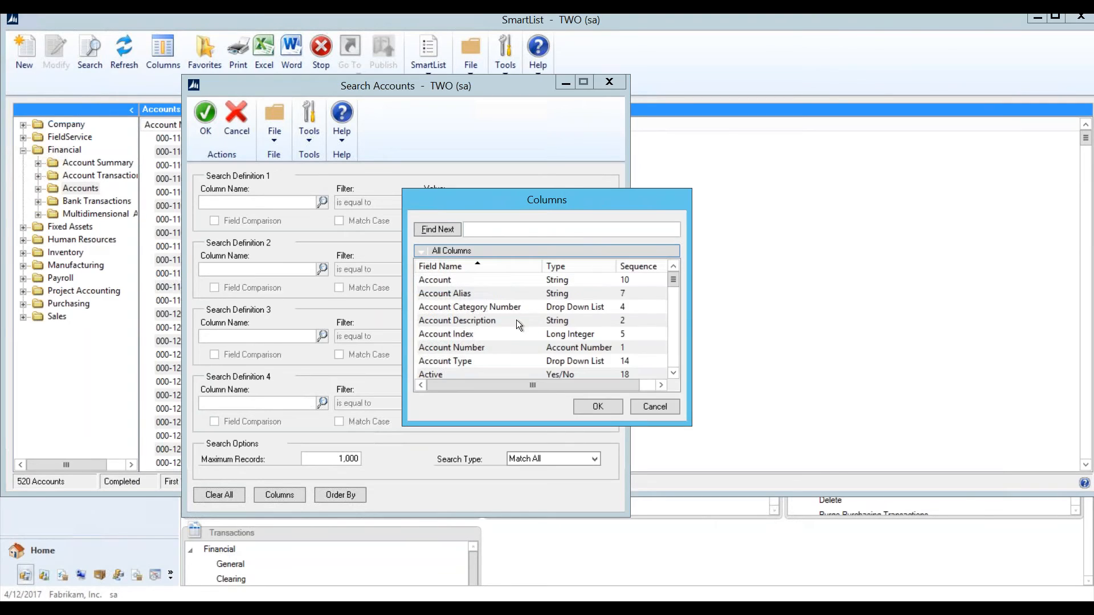
{"action": "left_click", "coordinate": [455, 320]}
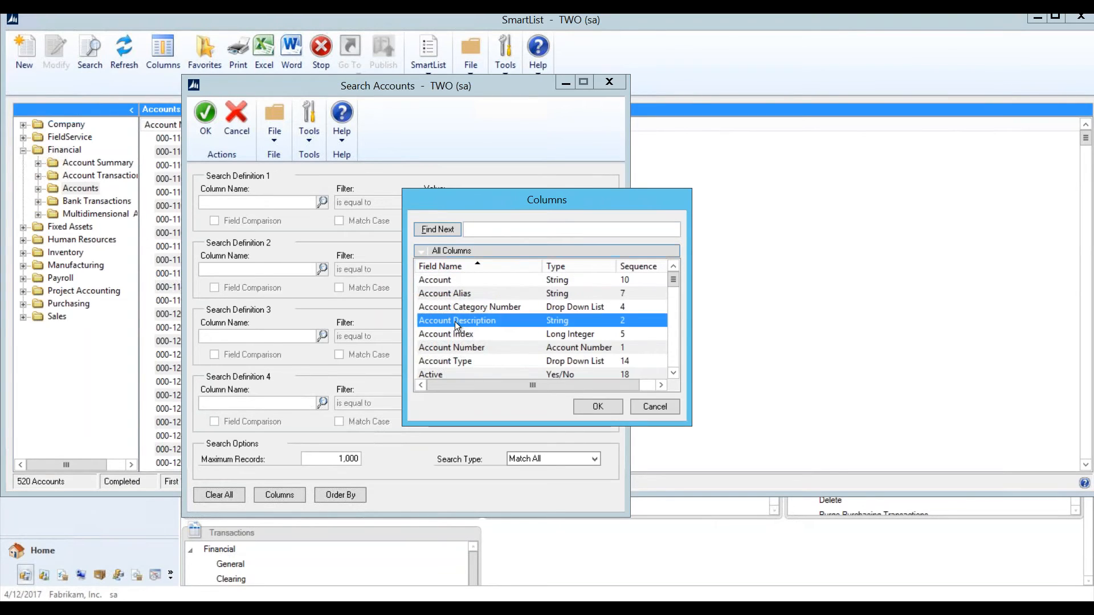
{"action": "key", "text": "m"}
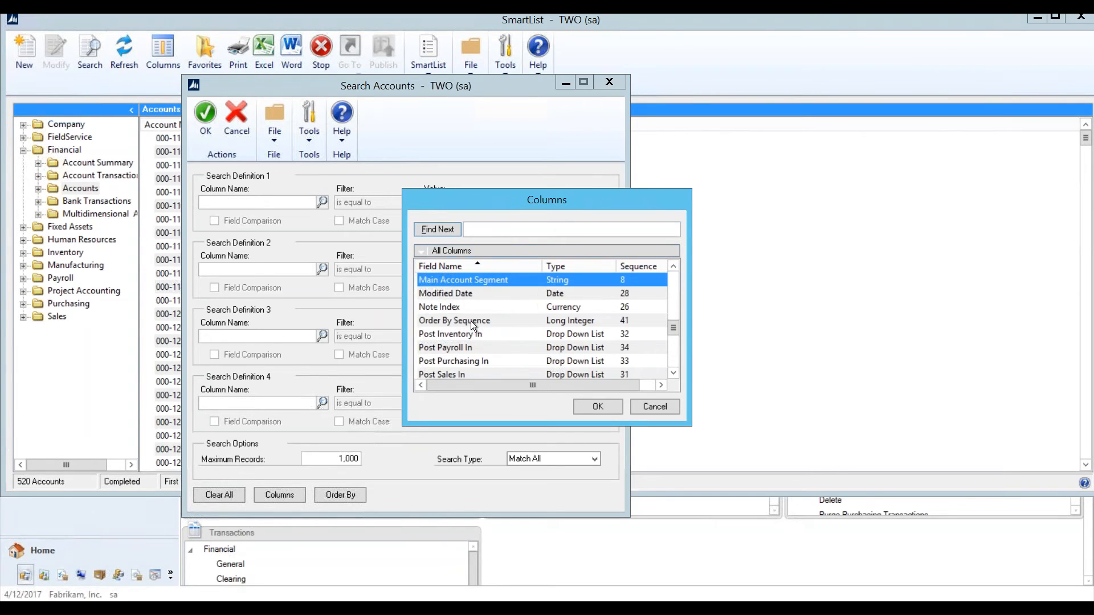
{"action": "double_click", "coordinate": [480, 279]}
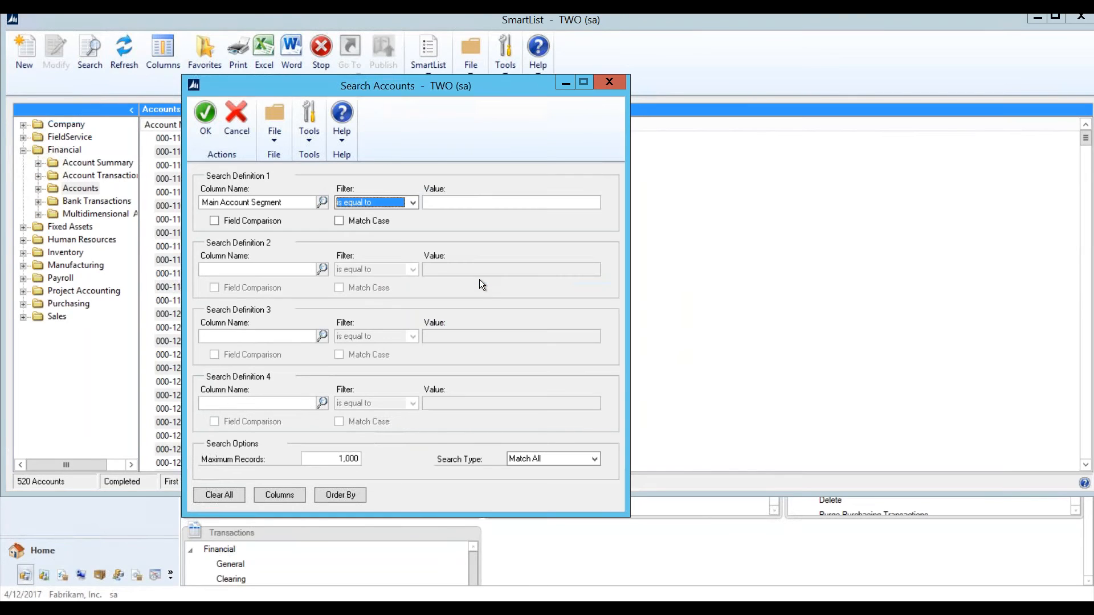
{"action": "left_click", "coordinate": [392, 204]}
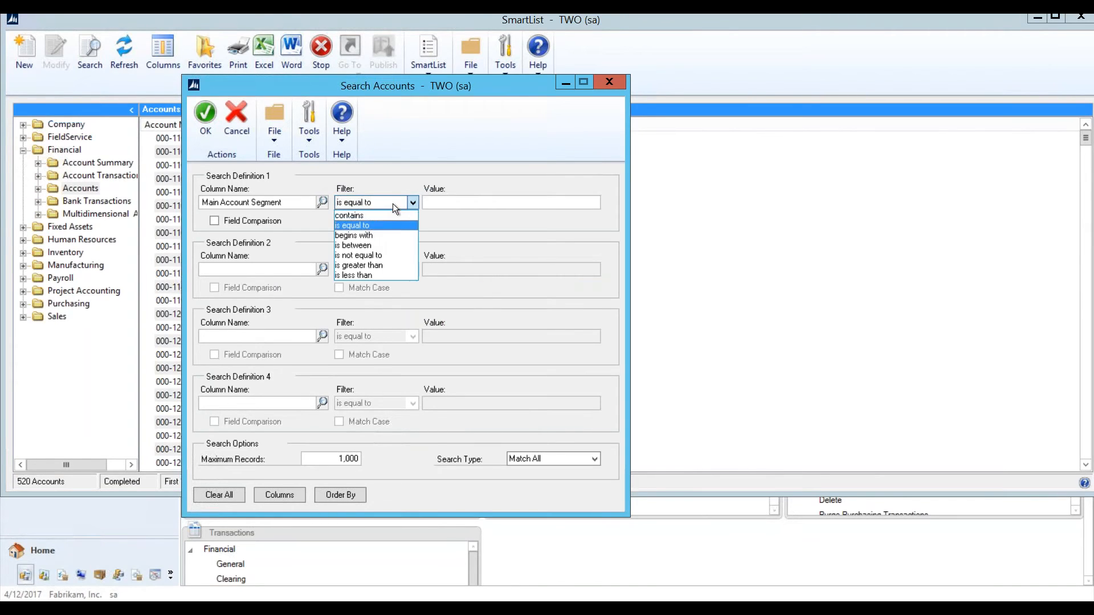
{"action": "left_click", "coordinate": [368, 275]}
{"action": "left_click", "coordinate": [446, 203]}
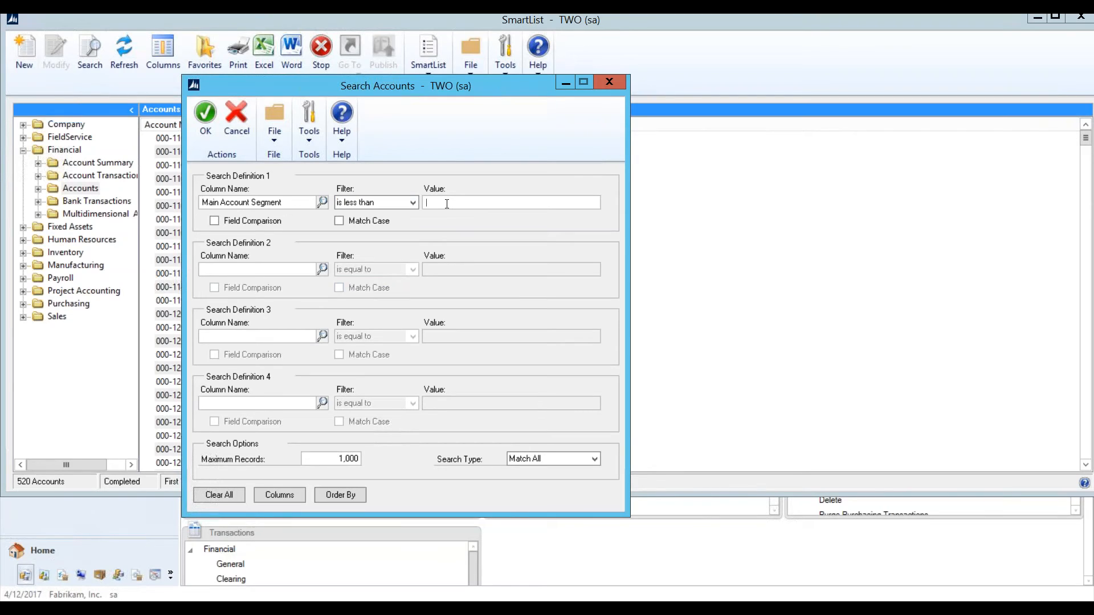
{"action": "type", "text": "4000"}
Step: Add Posting Type is equal to Profit and Loss and run the search
{"action": "left_click", "coordinate": [322, 269]}
{"action": "left_click", "coordinate": [421, 251]}
{"action": "left_click", "coordinate": [432, 265]}
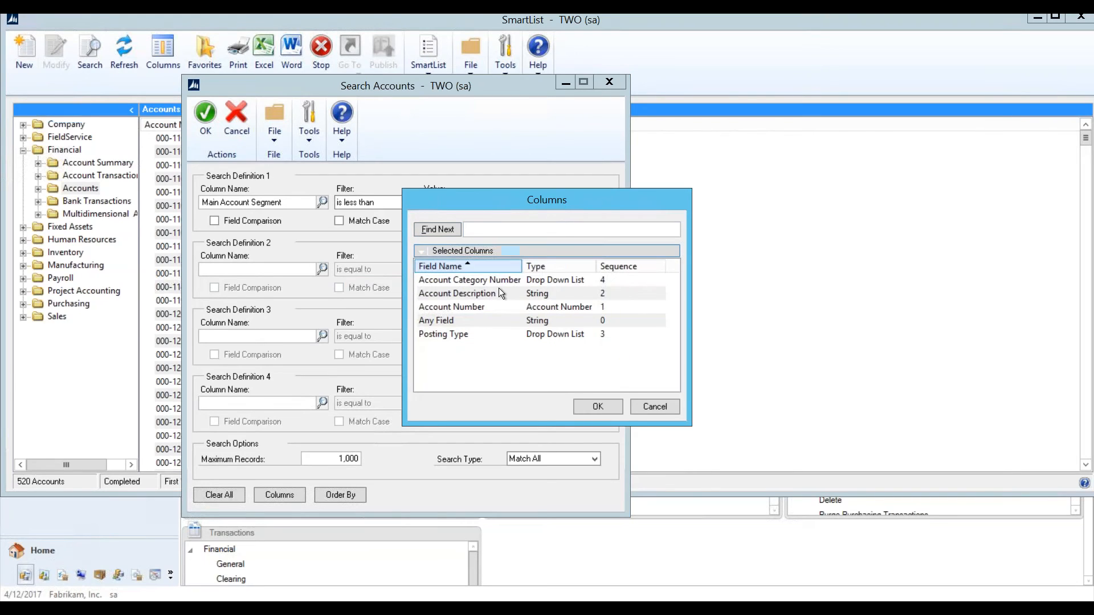
{"action": "double_click", "coordinate": [450, 333]}
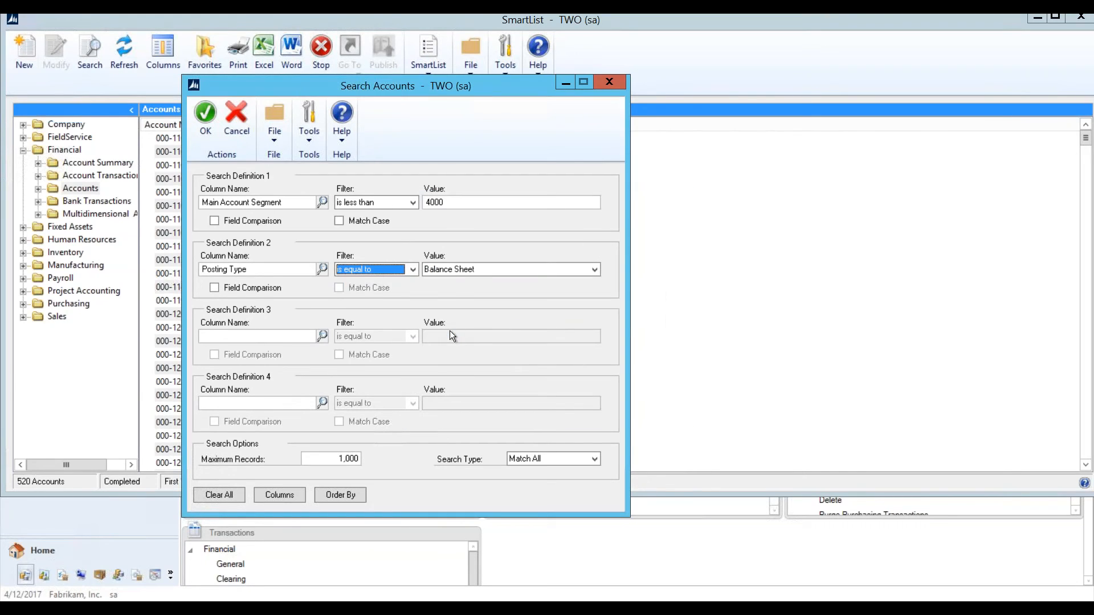
{"action": "left_click", "coordinate": [462, 275]}
{"action": "left_click", "coordinate": [451, 272]}
{"action": "left_click", "coordinate": [435, 272]}
{"action": "left_click", "coordinate": [440, 293]}
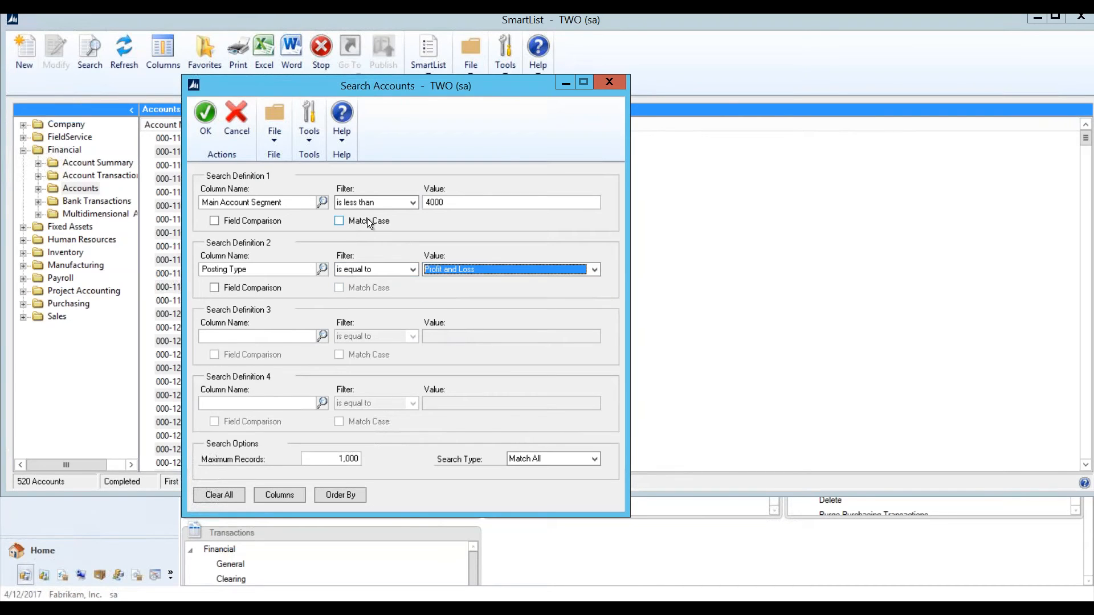
{"action": "left_click", "coordinate": [214, 125]}
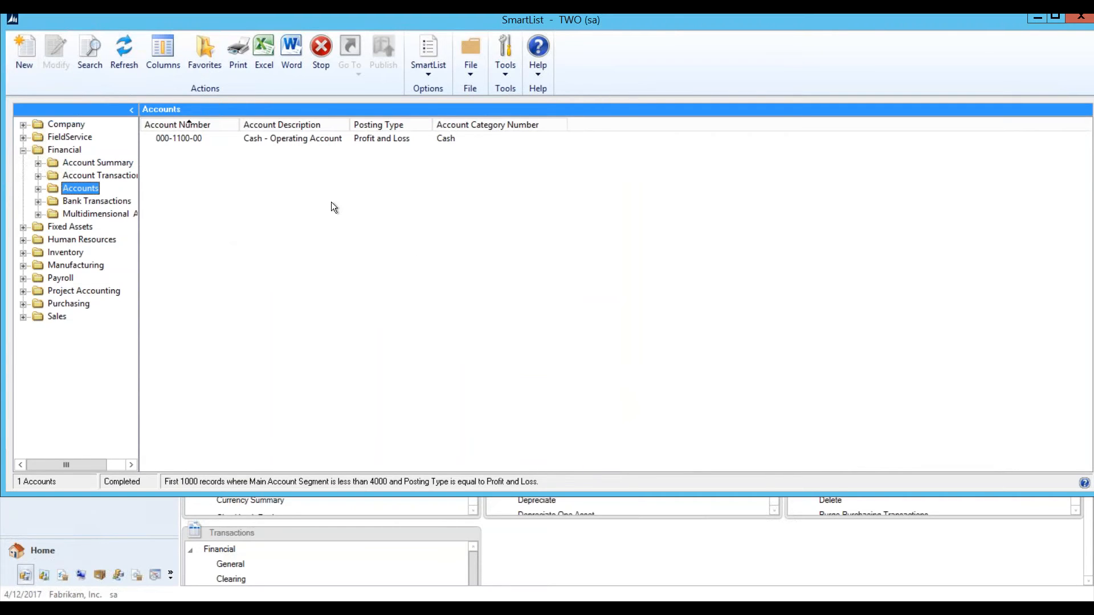
{"action": "left_click", "coordinate": [300, 137]}
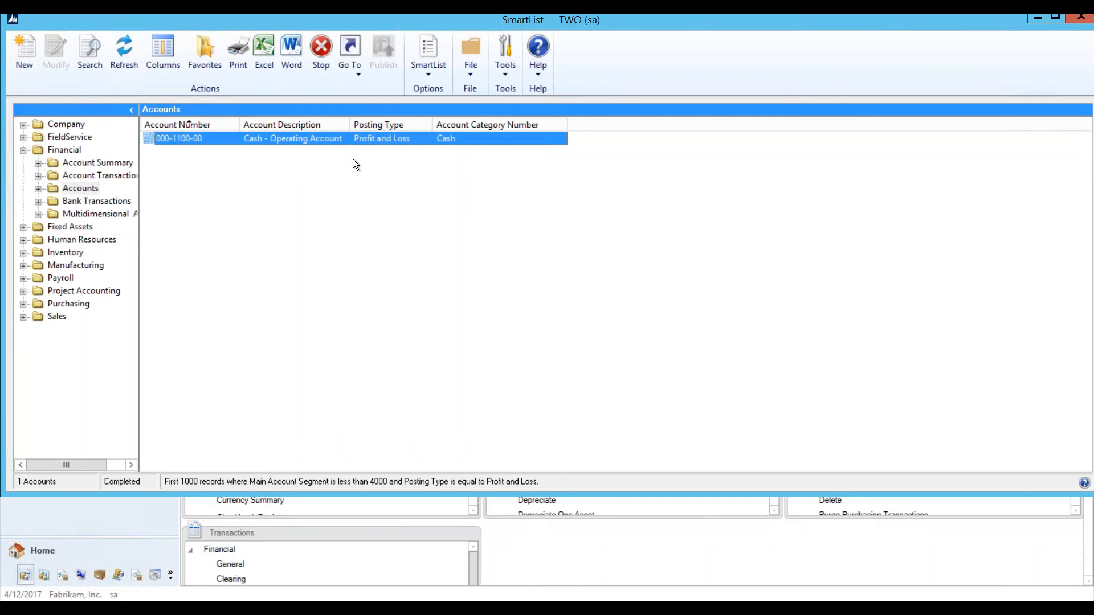
{"action": "left_click", "coordinate": [349, 69]}
{"action": "left_click", "coordinate": [283, 188]}
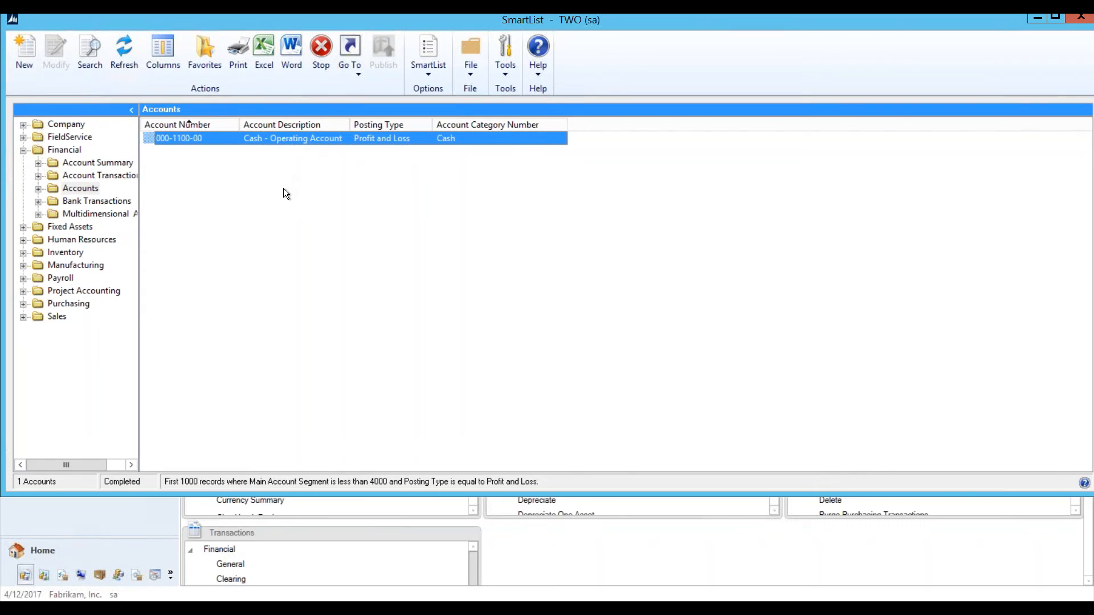
Step: Switch account 000-1100-00 back to Balance Sheet, save it, and refresh the list to 0 results
{"action": "double_click", "coordinate": [273, 136]}
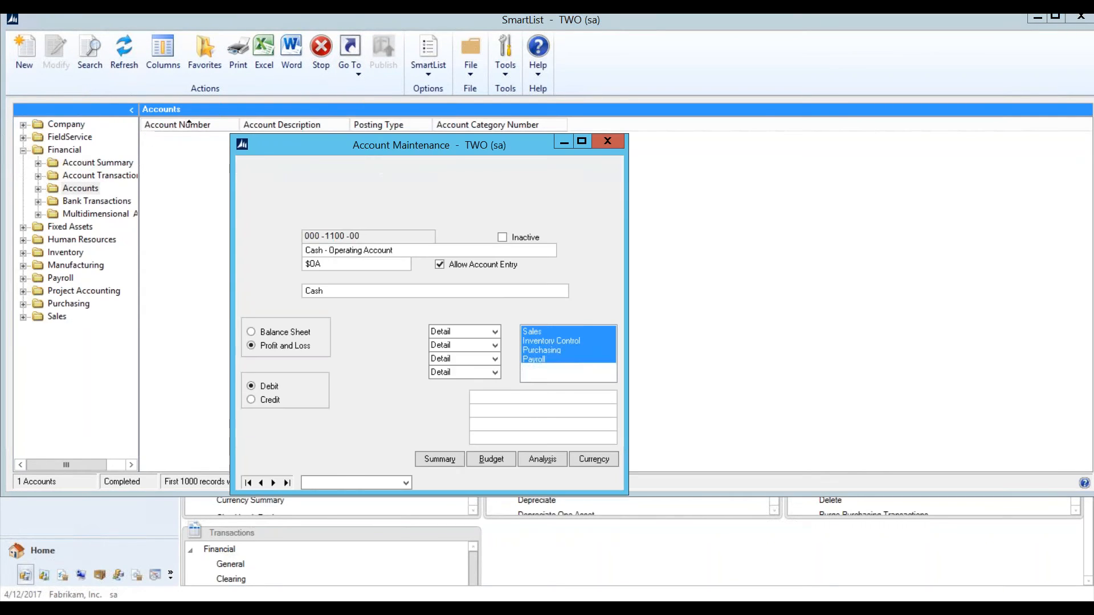
{"action": "left_click", "coordinate": [252, 332]}
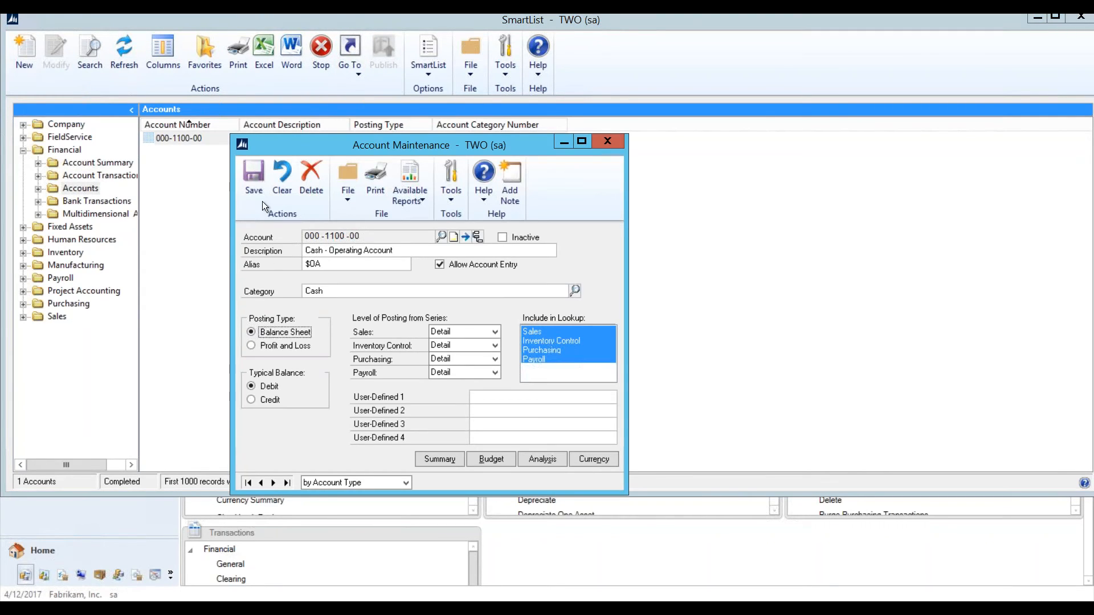
{"action": "left_click", "coordinate": [258, 183]}
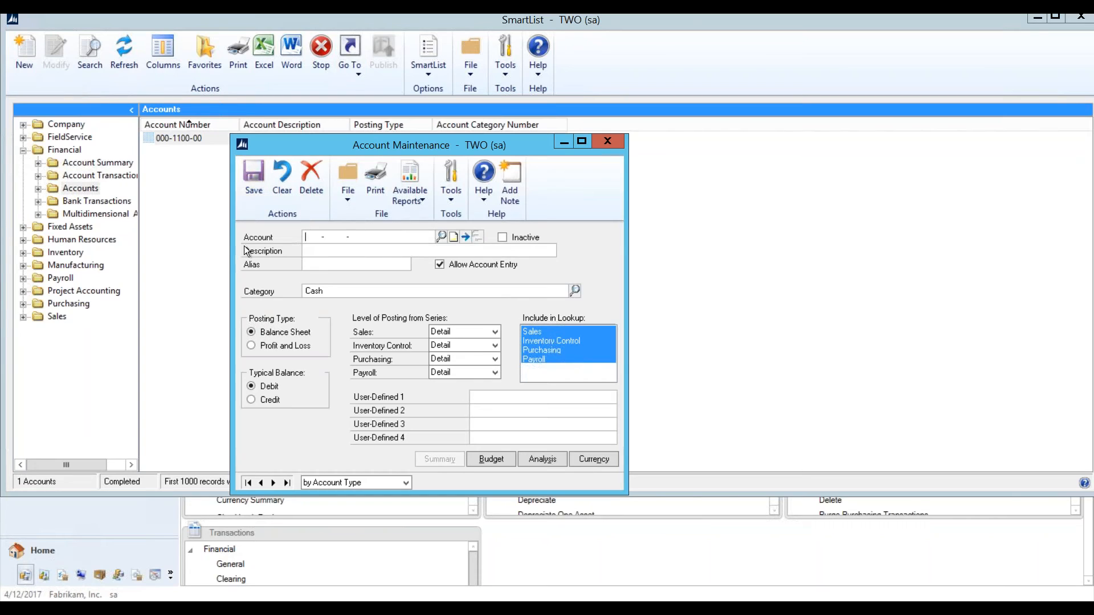
{"action": "left_click", "coordinate": [603, 146]}
{"action": "left_click", "coordinate": [121, 63]}
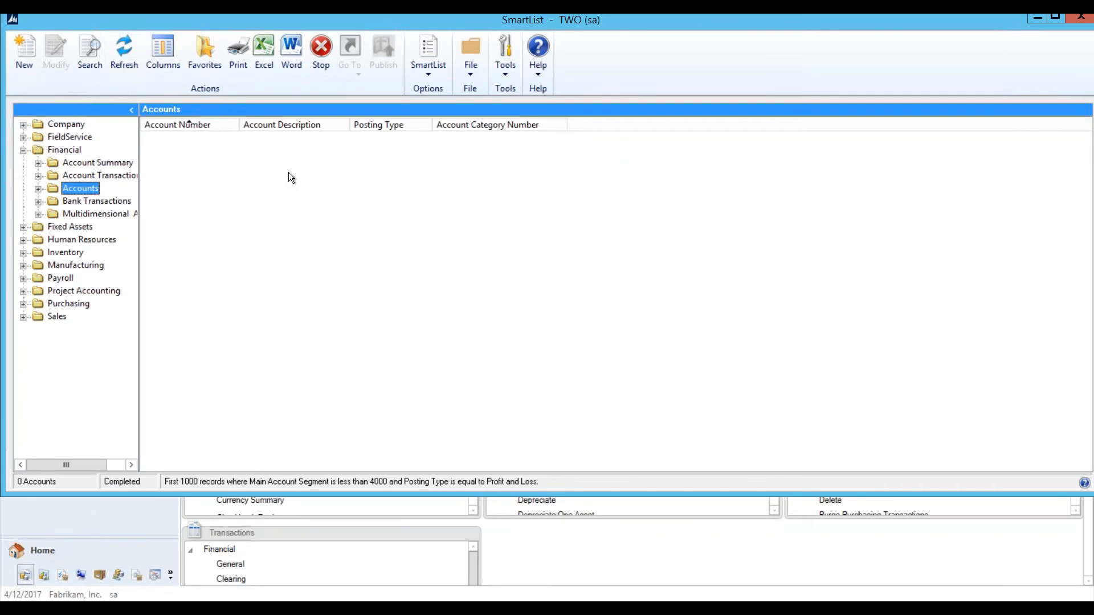
Step: Change the first search criterion to Main Account Segment is greater than 3999
{"action": "left_click", "coordinate": [90, 54]}
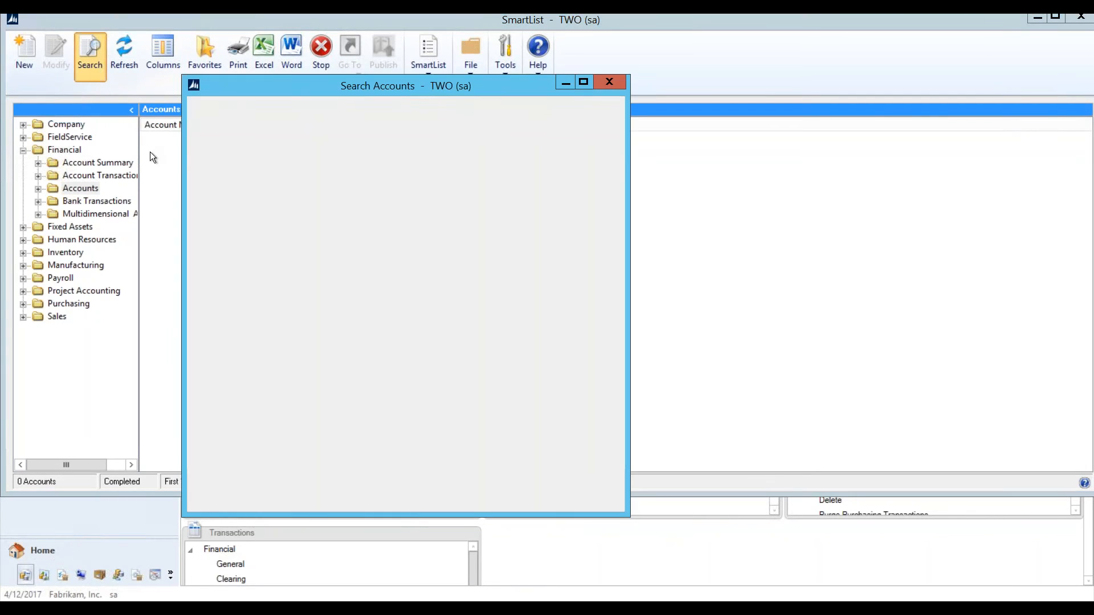
{"action": "left_click", "coordinate": [397, 203]}
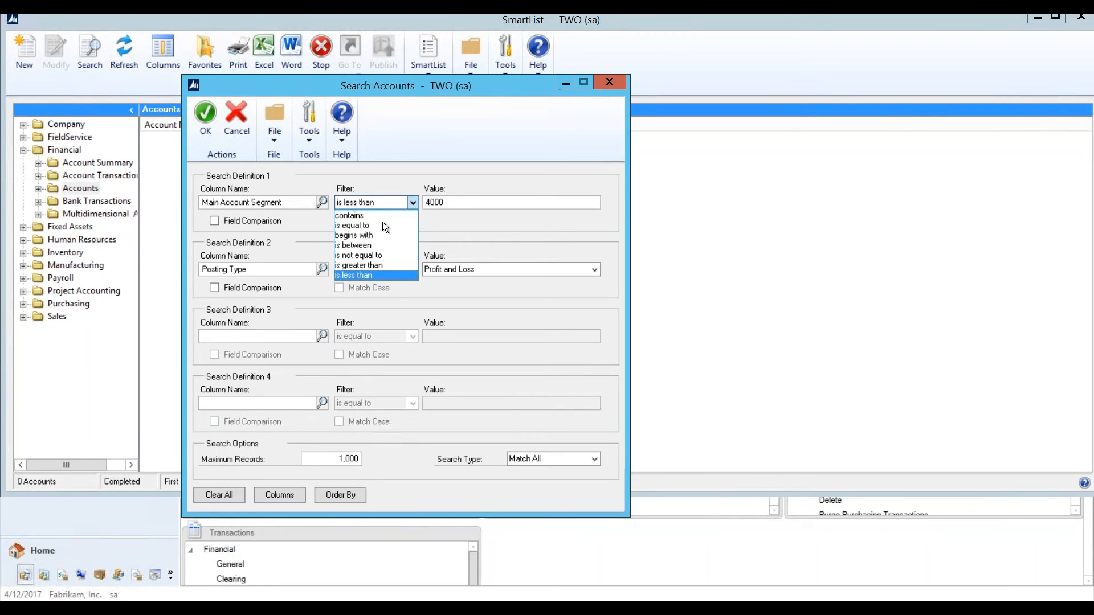
{"action": "left_click", "coordinate": [361, 265]}
{"action": "left_click", "coordinate": [449, 204]}
{"action": "type", "text": "3"}
{"action": "type", "text": "999"}
{"action": "key", "text": "Tab"}
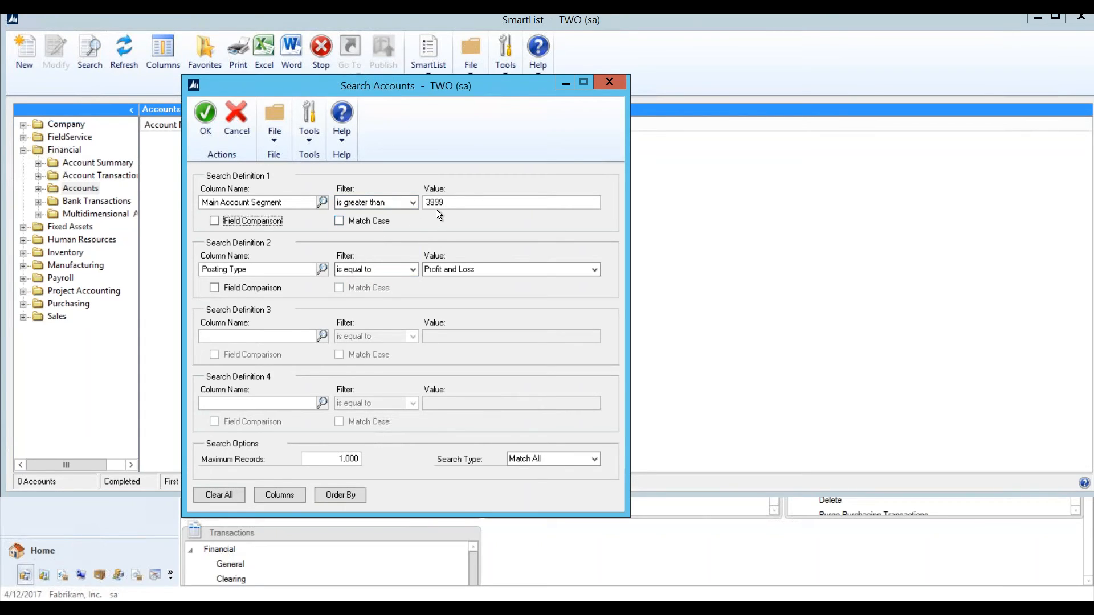
Step: Filter Posting Type to Balance Sheet, list the 32 matching accounts, then close SmartList
{"action": "left_click", "coordinate": [446, 268]}
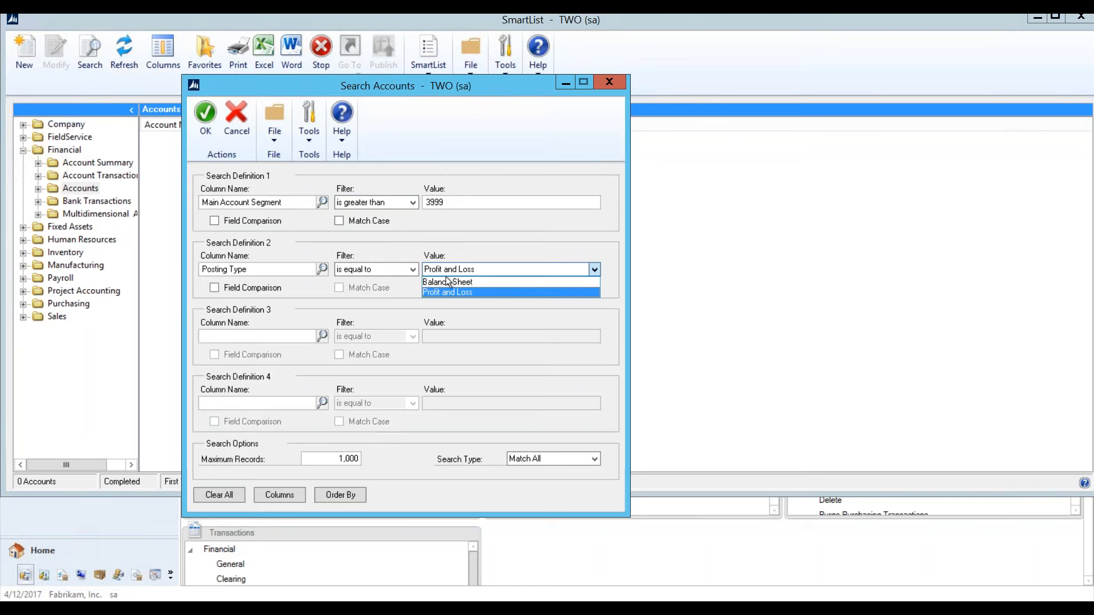
{"action": "left_click", "coordinate": [446, 282]}
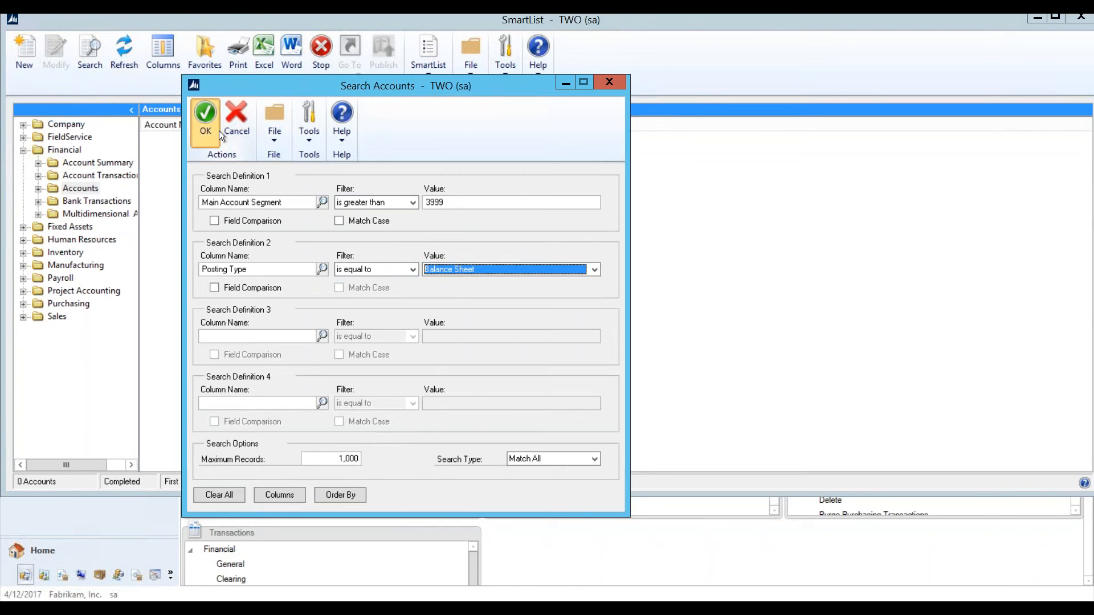
{"action": "left_click", "coordinate": [205, 117]}
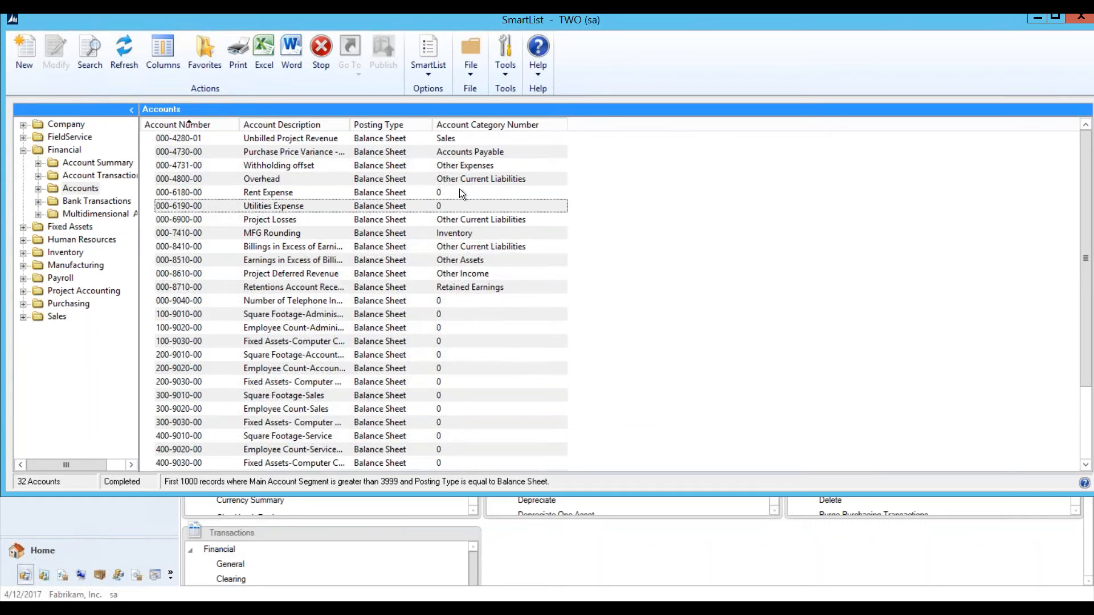
{"action": "left_click", "coordinate": [1079, 17]}
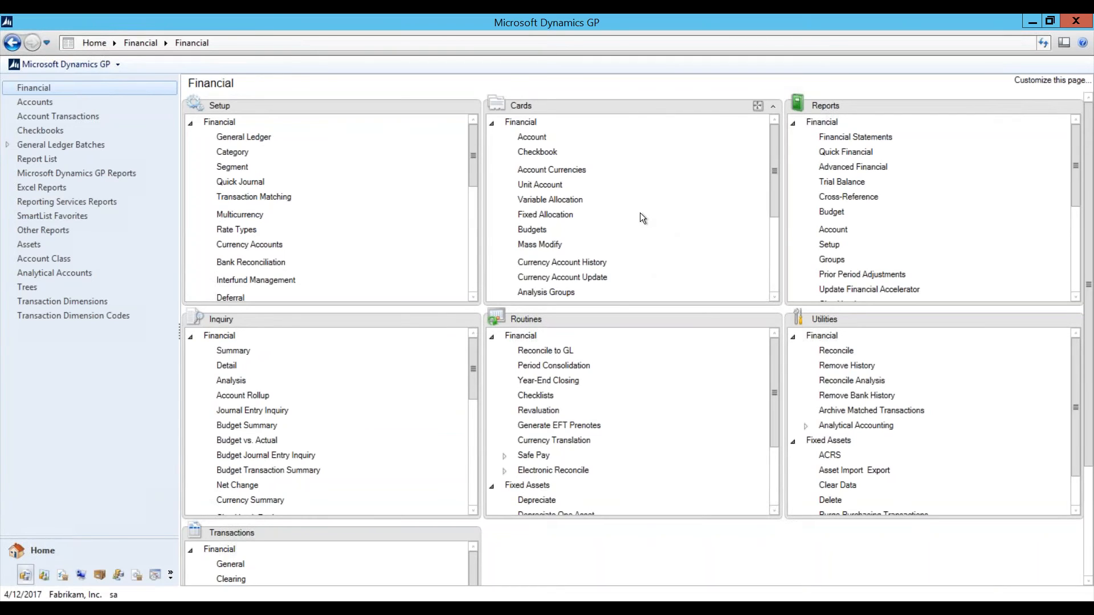
{"action": "left_click", "coordinate": [548, 185]}
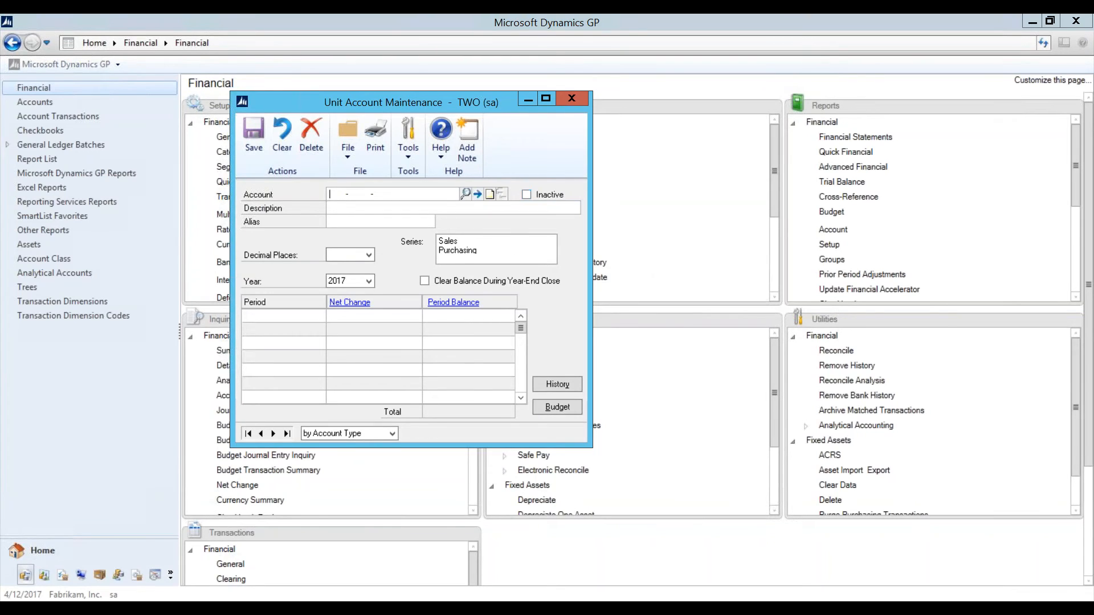
{"action": "left_click", "coordinate": [248, 434]}
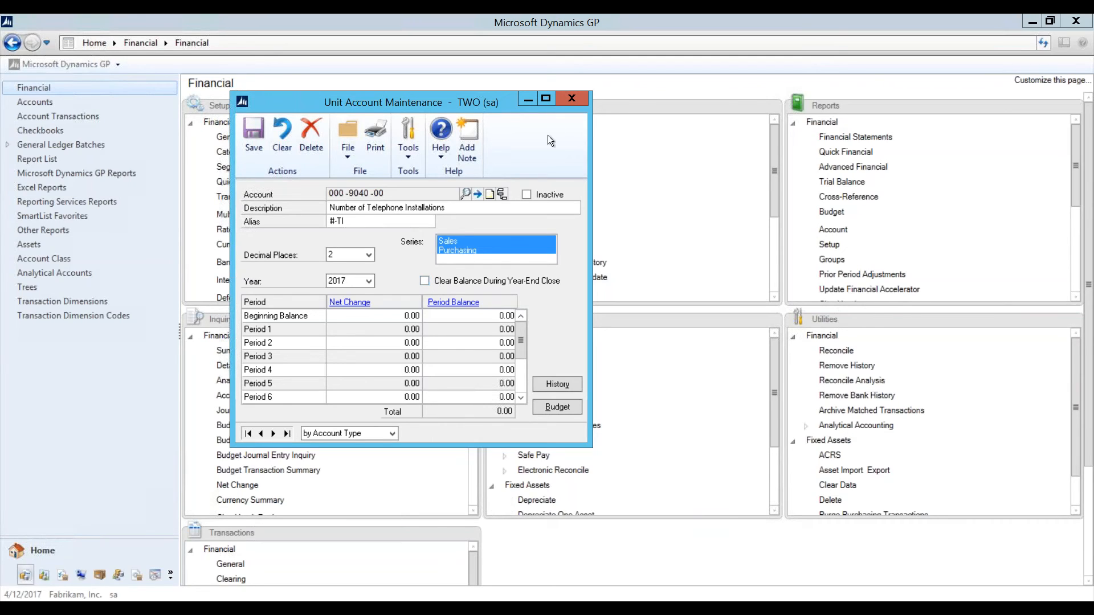
{"action": "left_click", "coordinate": [584, 101]}
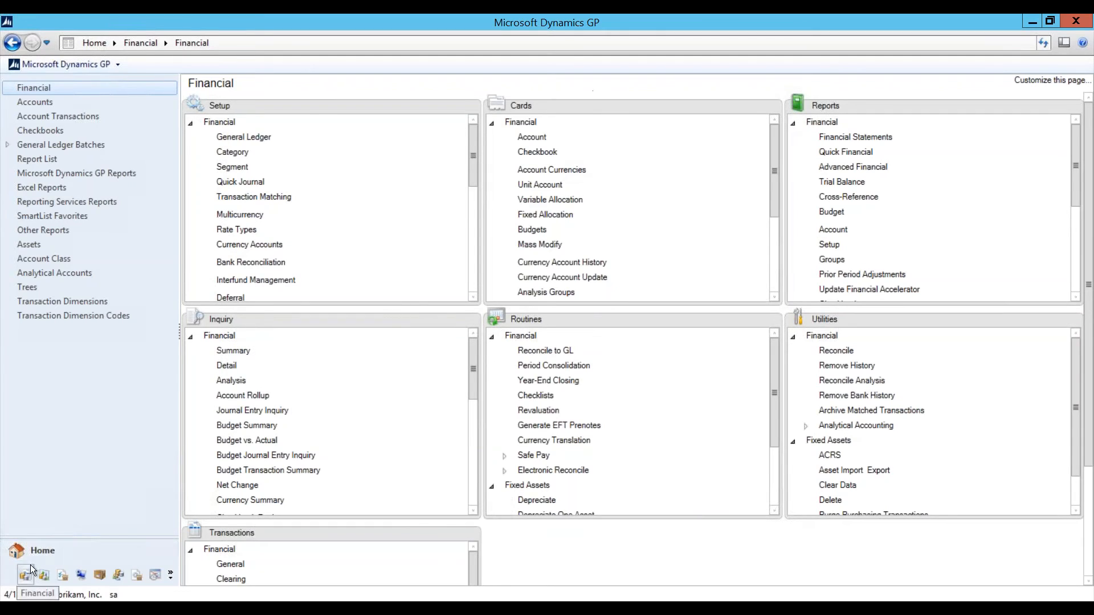
Step: From Home, open Year-End Closing and General Ledger Setup from the Year End Event list
{"action": "left_click", "coordinate": [38, 549]}
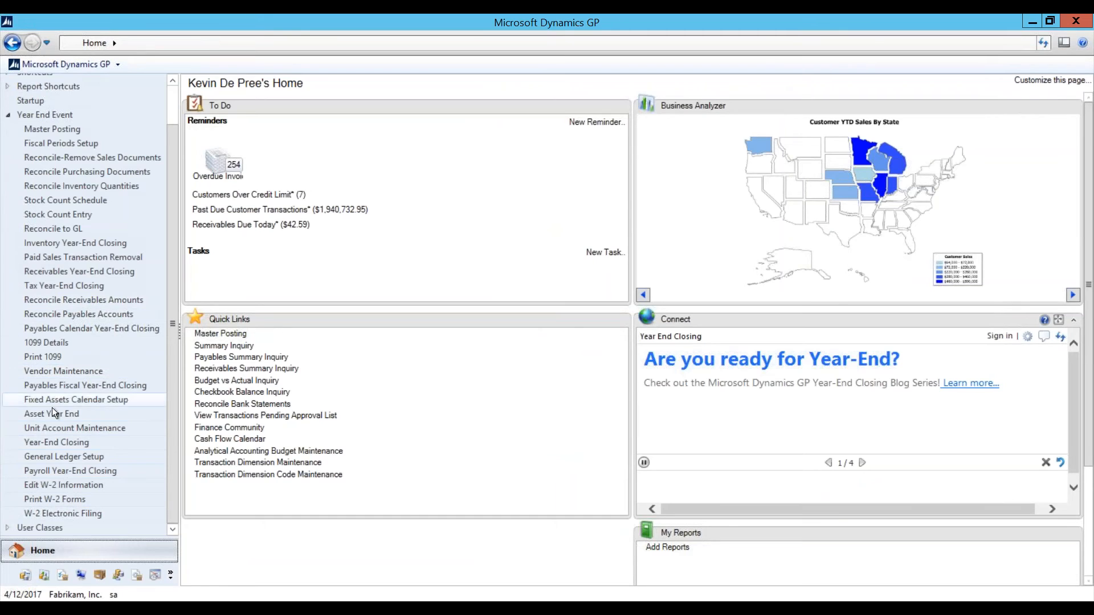
{"action": "left_click", "coordinate": [44, 445]}
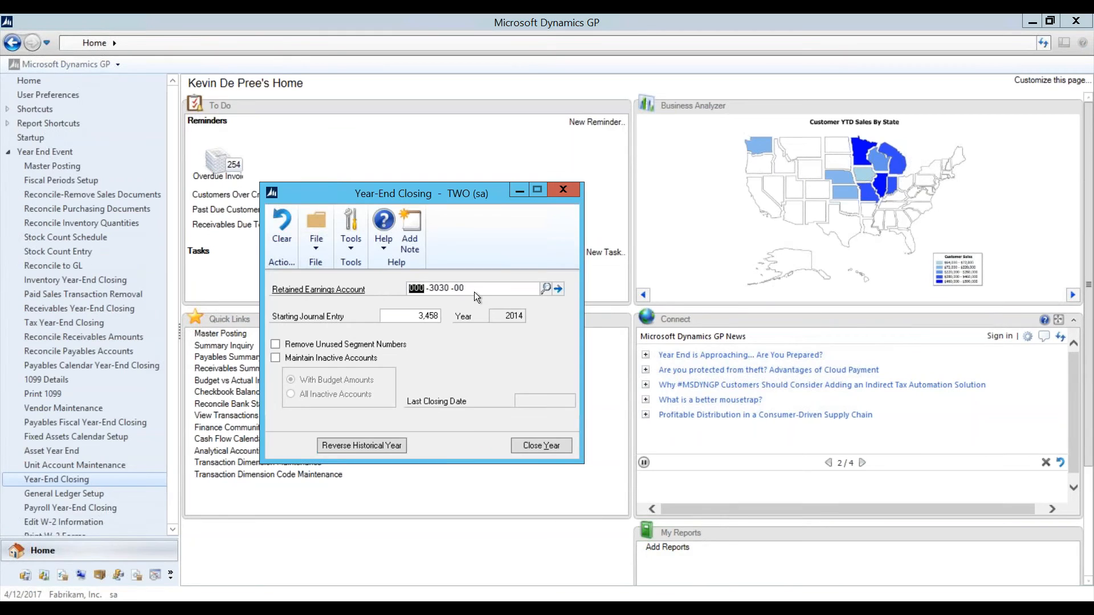
{"action": "left_click", "coordinate": [84, 492]}
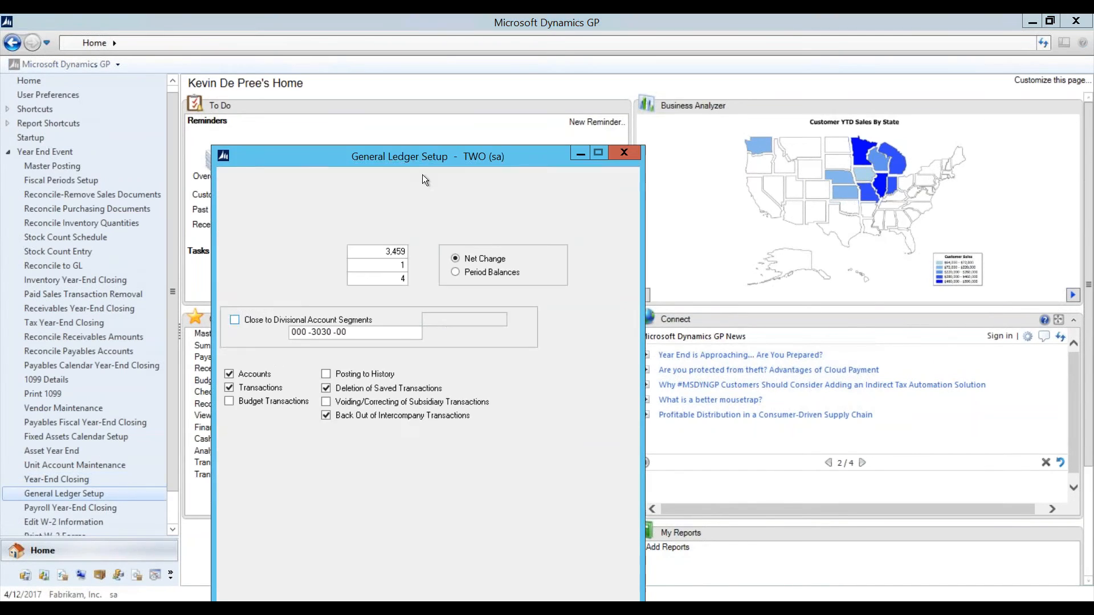
Step: Move General Ledger Setup to the upper right and bring Year-End Closing to the front
{"action": "left_click_drag", "start_coordinate": [455, 146], "coordinate": [878, 56]}
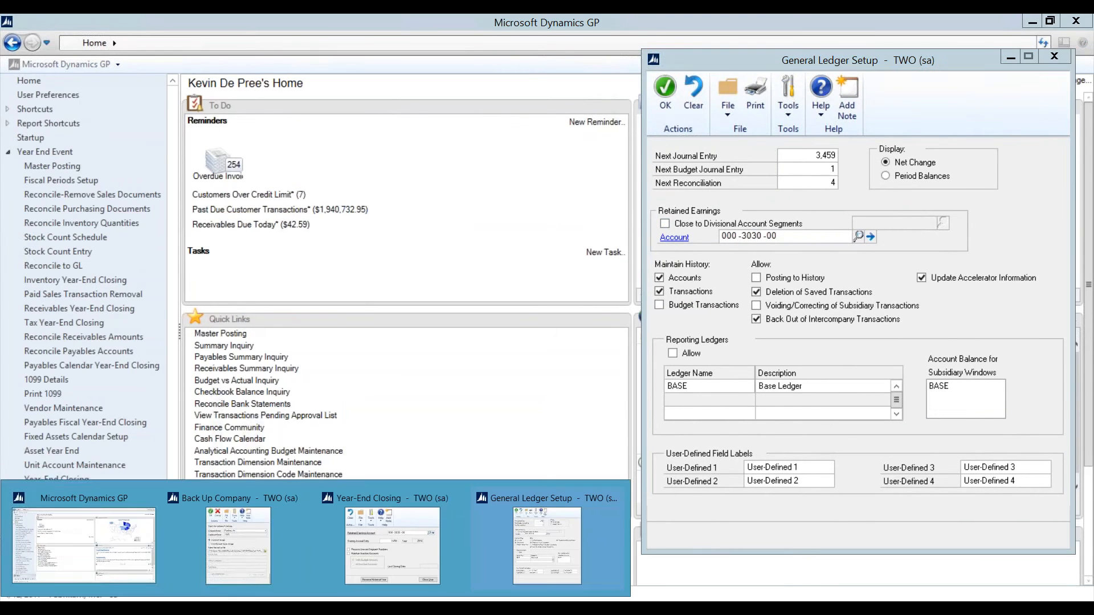
{"action": "left_click", "coordinate": [368, 565]}
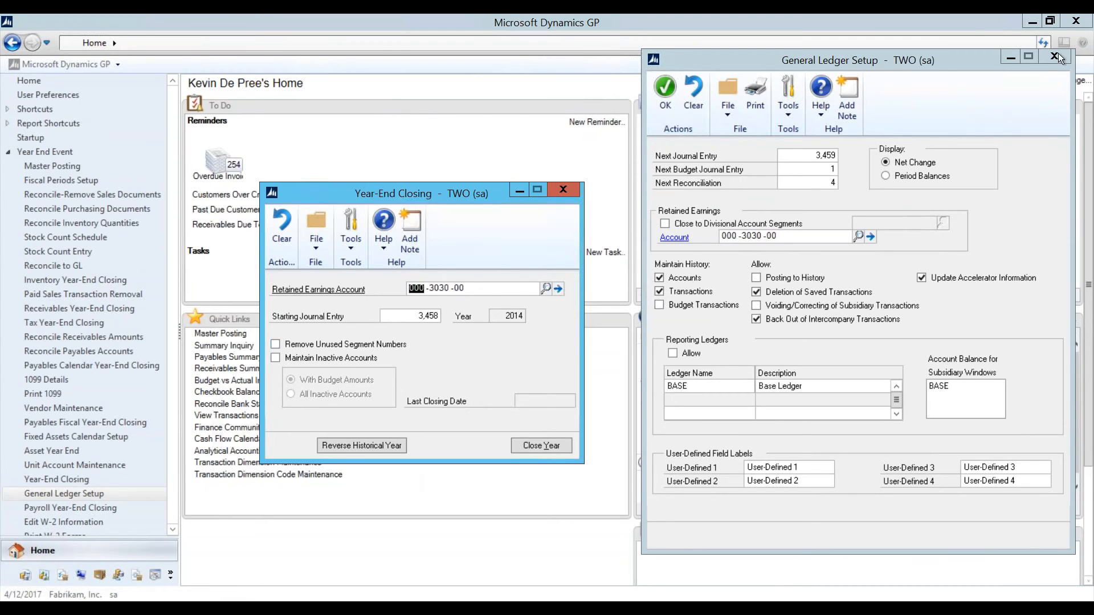
Step: Check Maintain Inactive Accounts and choose All Inactive Accounts in Year-End Closing
{"action": "left_click", "coordinate": [279, 360]}
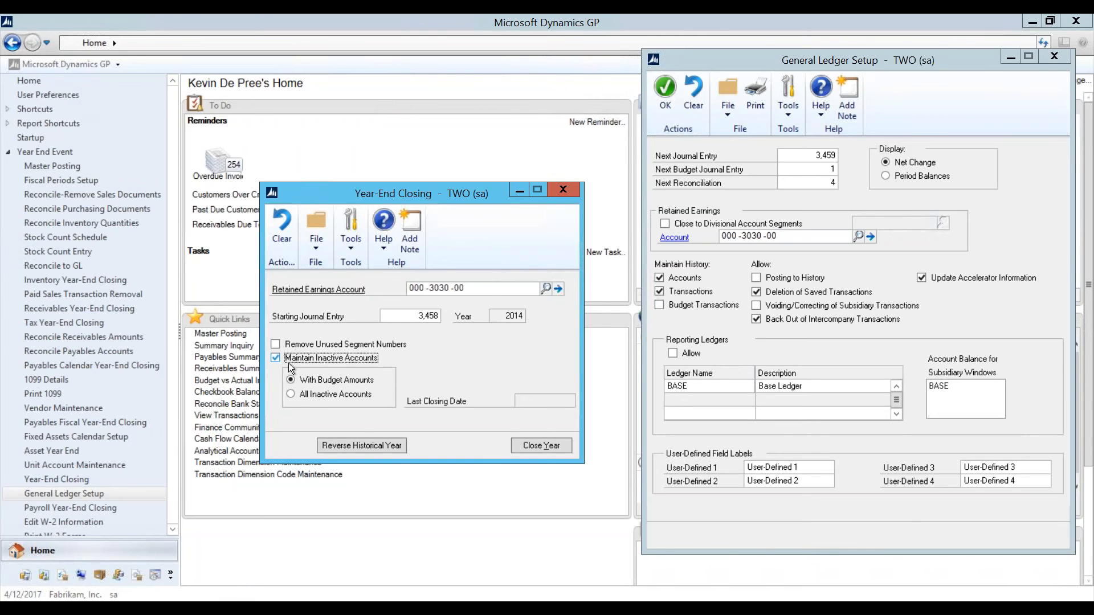
{"action": "left_click", "coordinate": [293, 393]}
Step: Close Year-End Closing and General Ledger Setup, then switch to the Payroll slide
{"action": "left_click", "coordinate": [561, 190]}
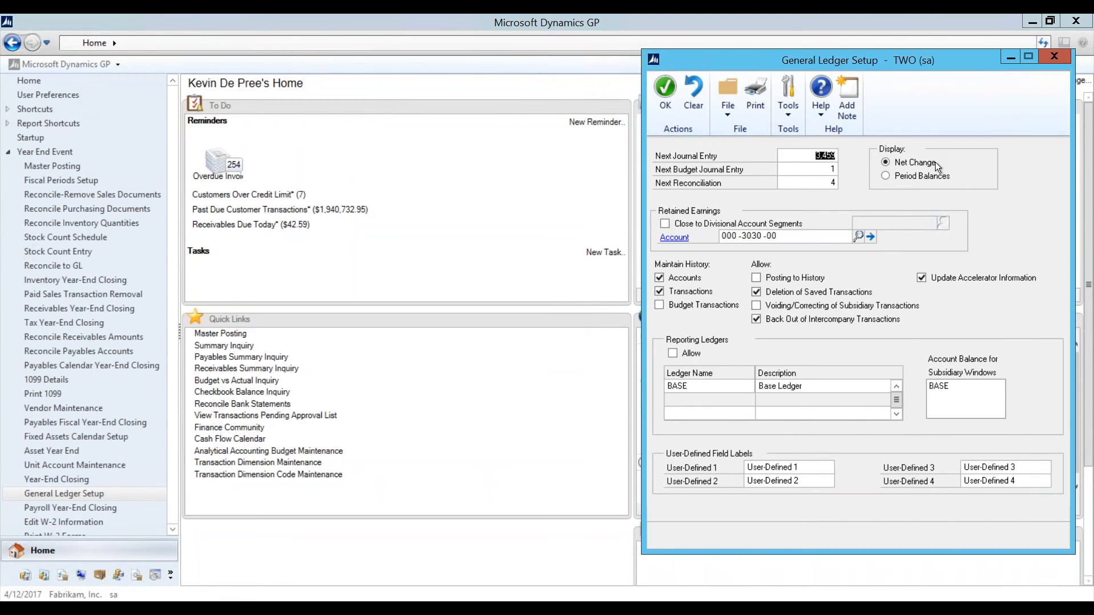
{"action": "left_click", "coordinate": [1054, 56]}
{"action": "left_click_drag", "start_coordinate": [172, 430], "coordinate": [173, 490]}
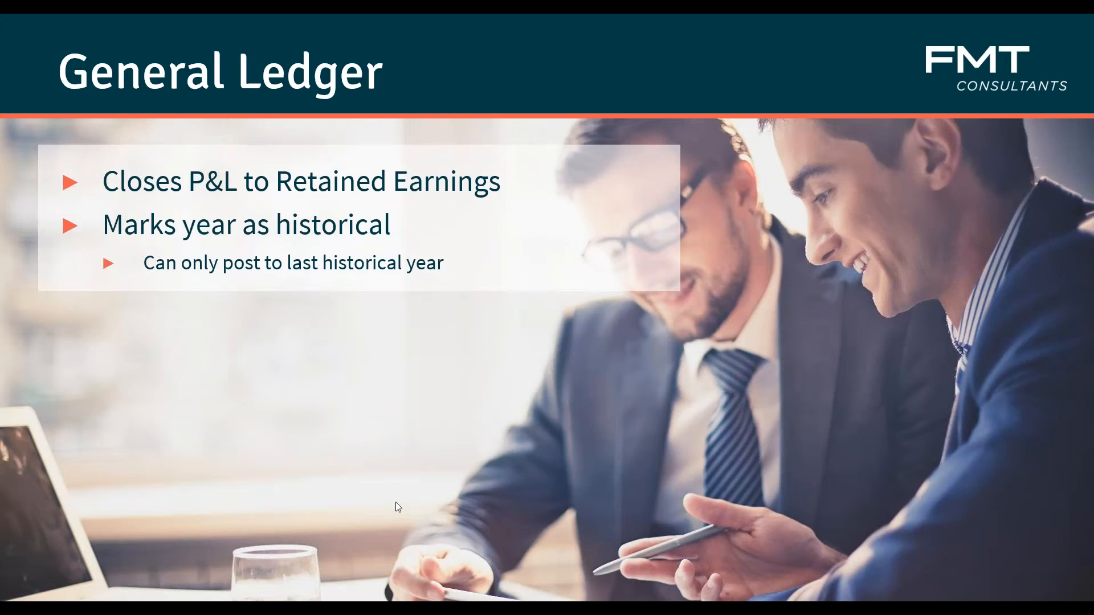
{"action": "left_click", "coordinate": [395, 502]}
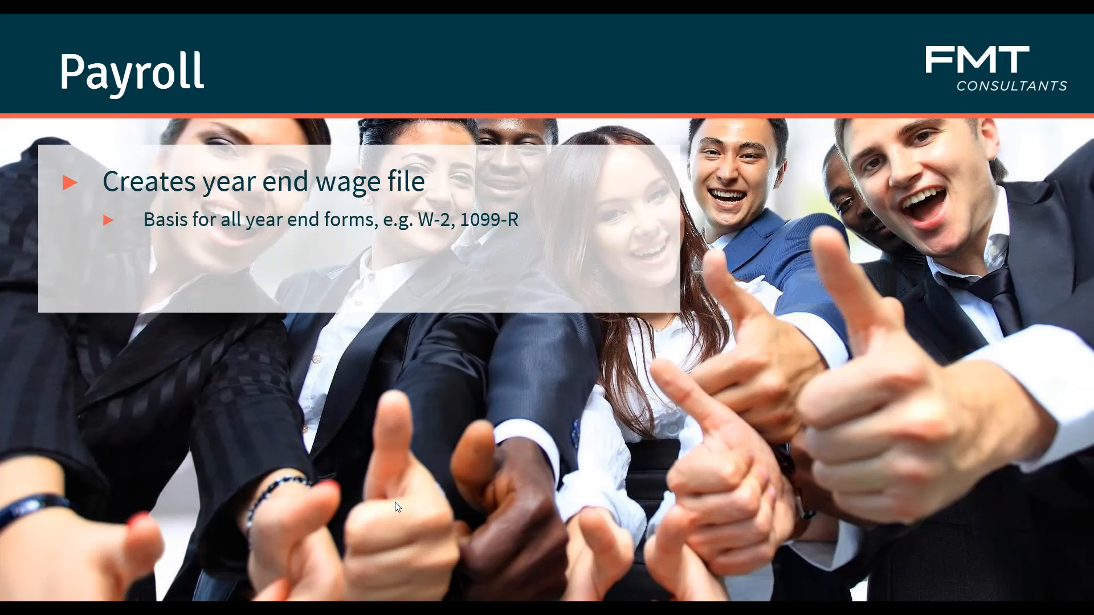
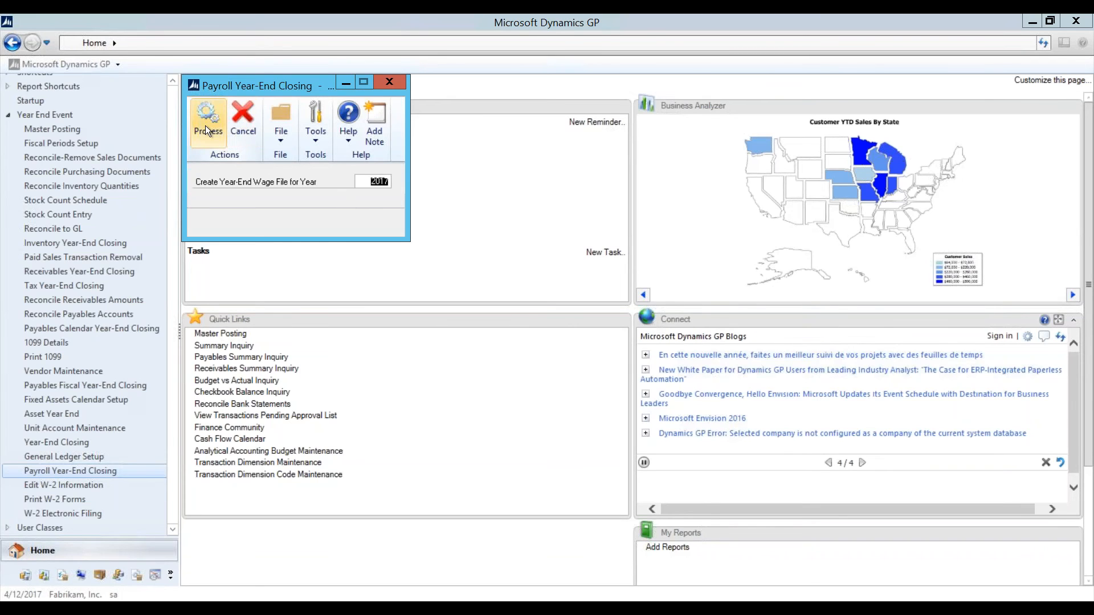
Step: Cancel the 2017 Payroll Year-End Closing window without processing
{"action": "left_click", "coordinate": [390, 82]}
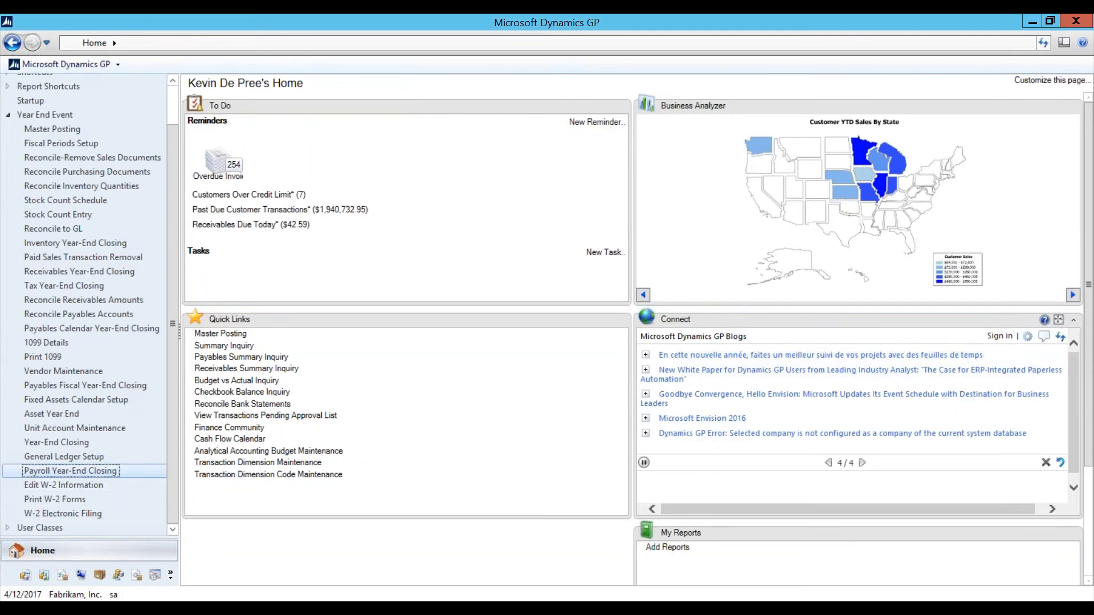
Step: Open Edit W-2 Information for company TWO and confirm the Year list is empty
{"action": "left_click", "coordinate": [81, 486]}
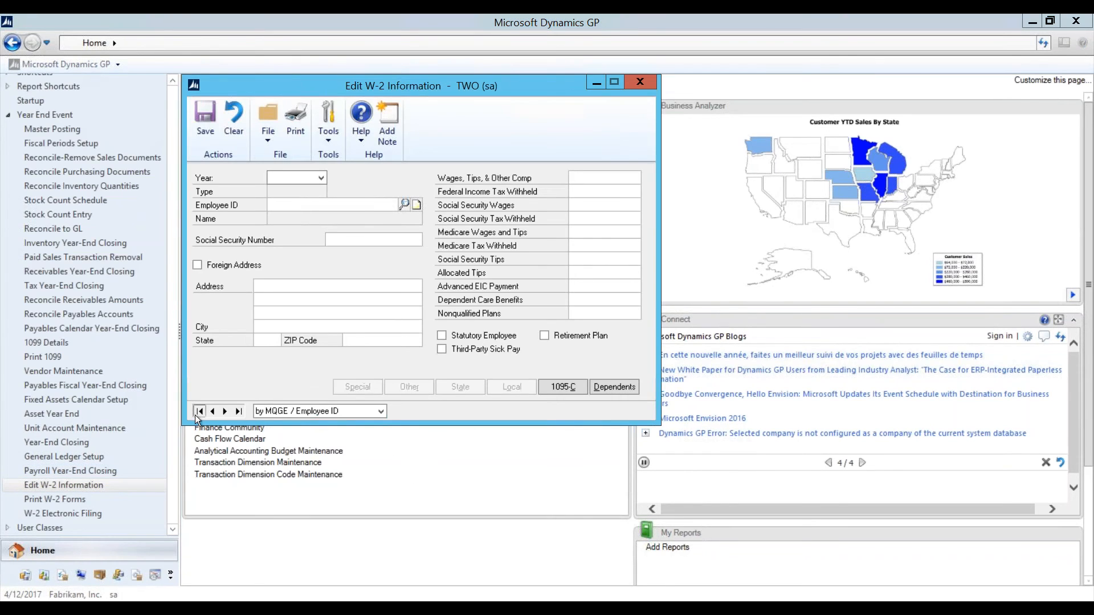
{"action": "left_click", "coordinate": [310, 180]}
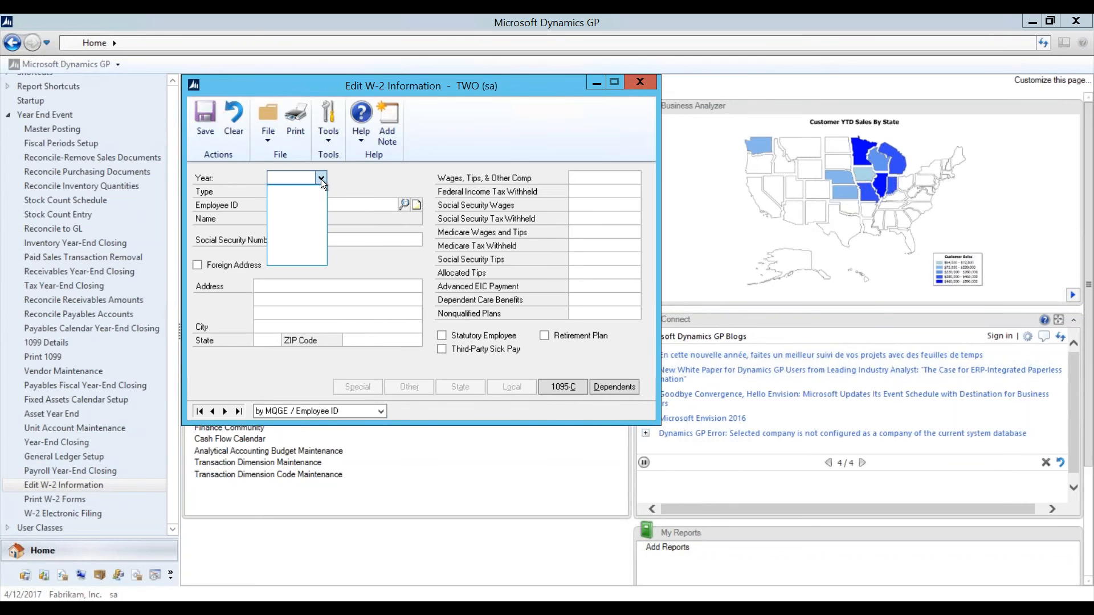
{"action": "left_click", "coordinate": [354, 177]}
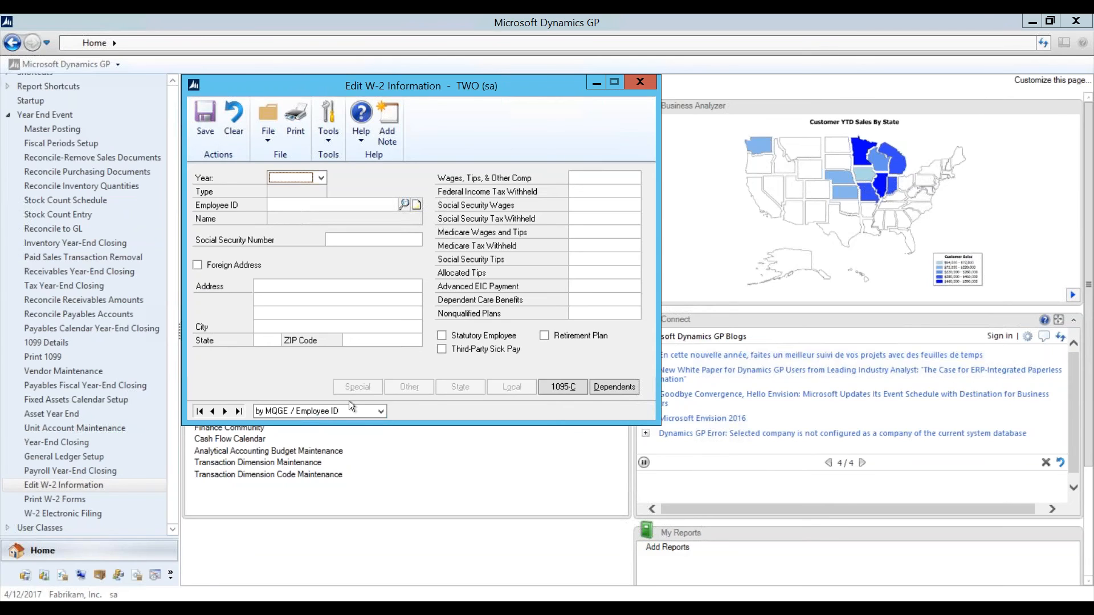
Step: Switch to Print W-2 Forms for 2017, acknowledge the FICA warning, and select W-2 Forms
{"action": "left_click", "coordinate": [641, 85]}
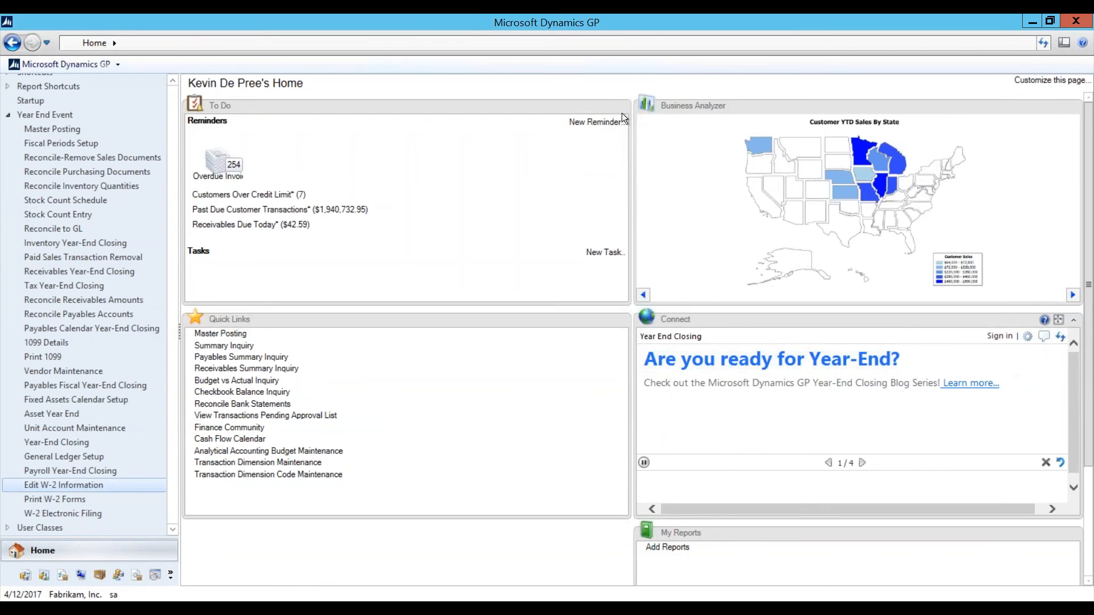
{"action": "left_click", "coordinate": [63, 501]}
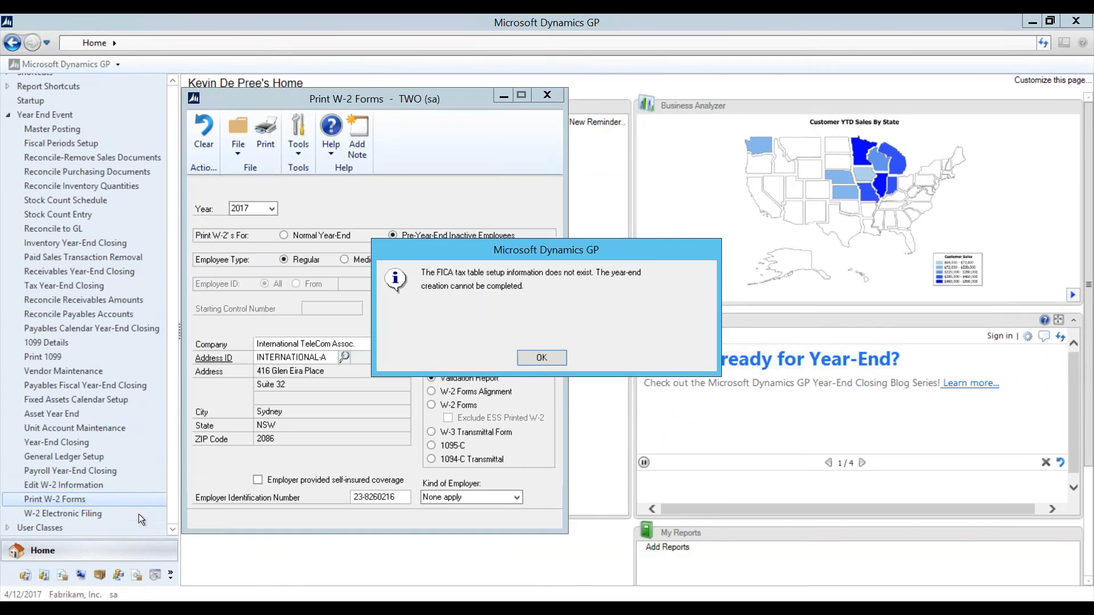
{"action": "left_click", "coordinate": [542, 358]}
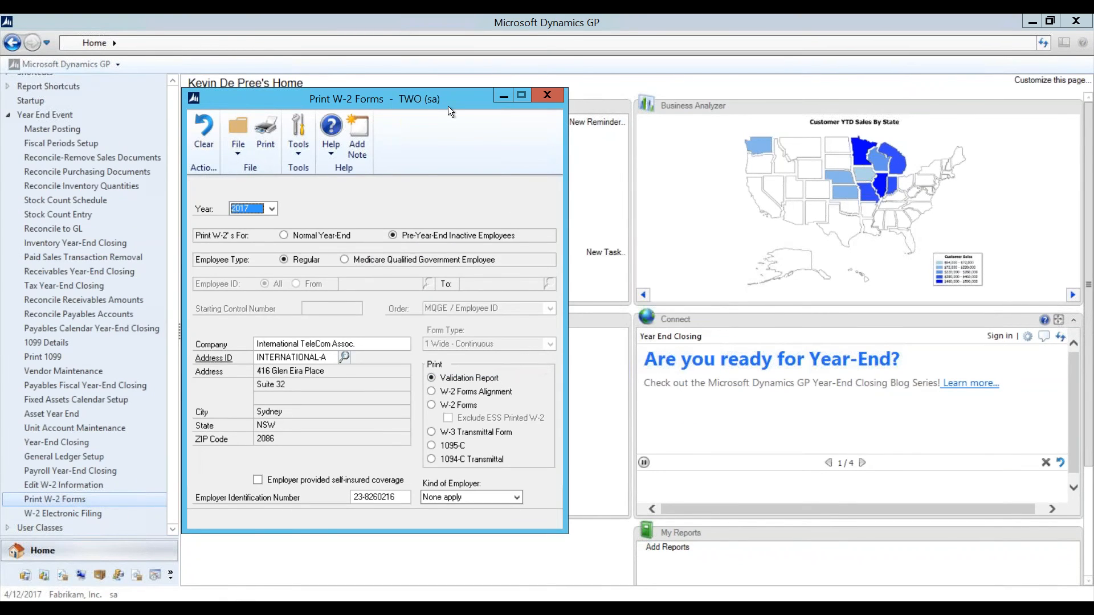
{"action": "left_click_drag", "start_coordinate": [447, 101], "coordinate": [461, 80]}
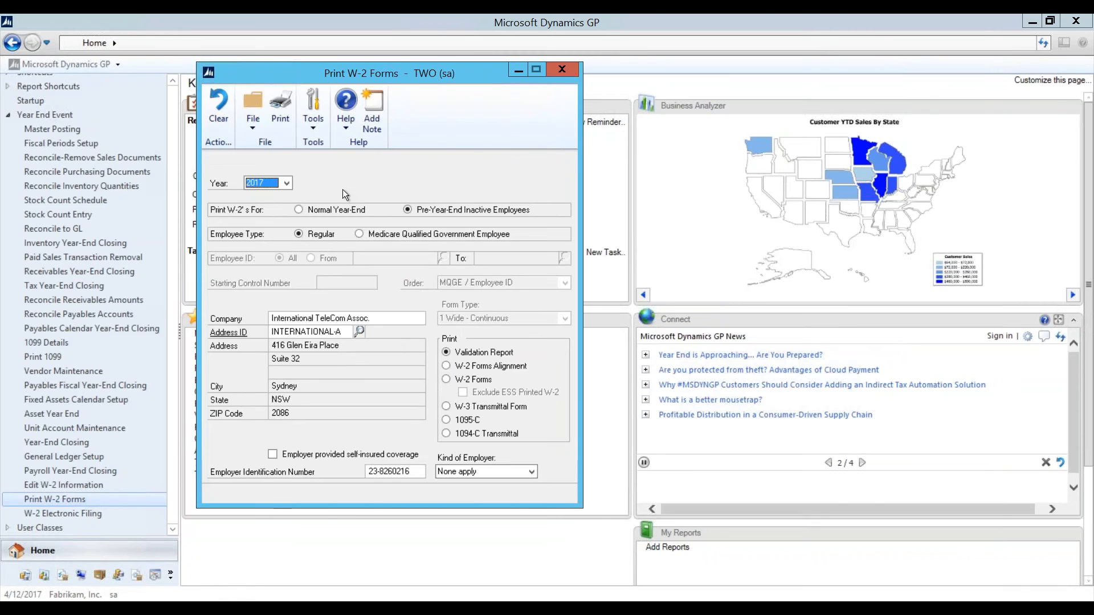
{"action": "left_click", "coordinate": [453, 381]}
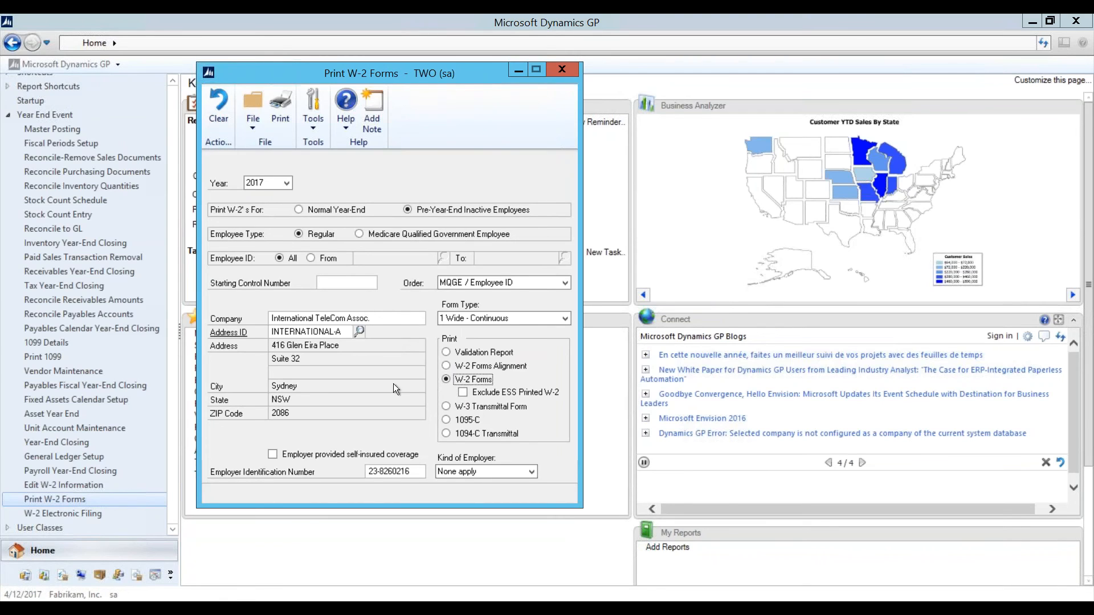
Step: Open W-2 Electronic Filing (C:\W2REPORT), accept the missing wage file message, and confirm no reporting years exist
{"action": "left_click", "coordinate": [562, 71]}
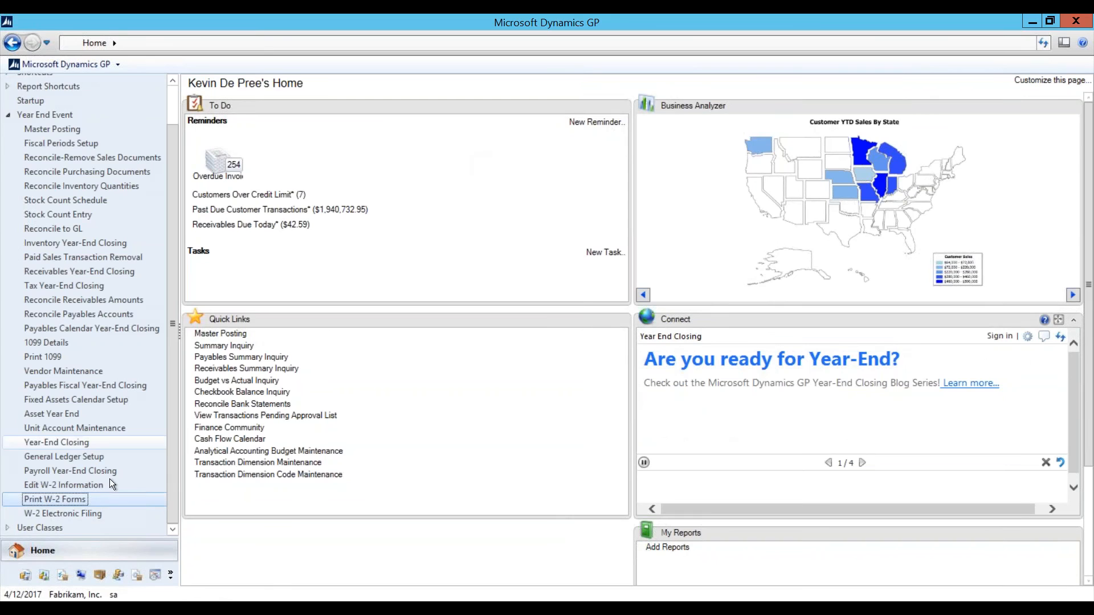
{"action": "left_click", "coordinate": [90, 514]}
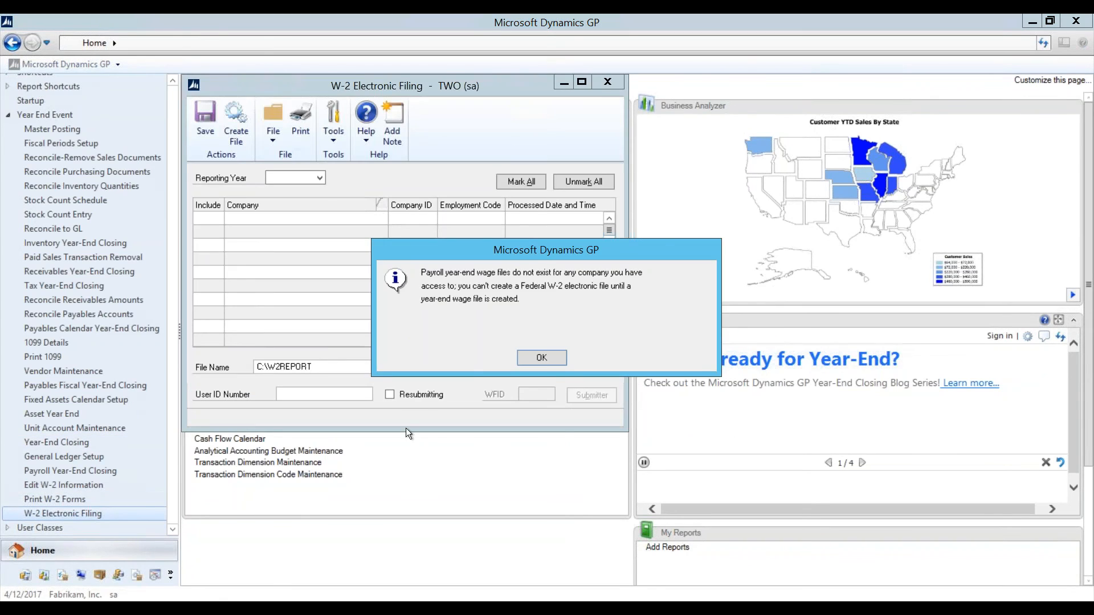
{"action": "left_click", "coordinate": [539, 356]}
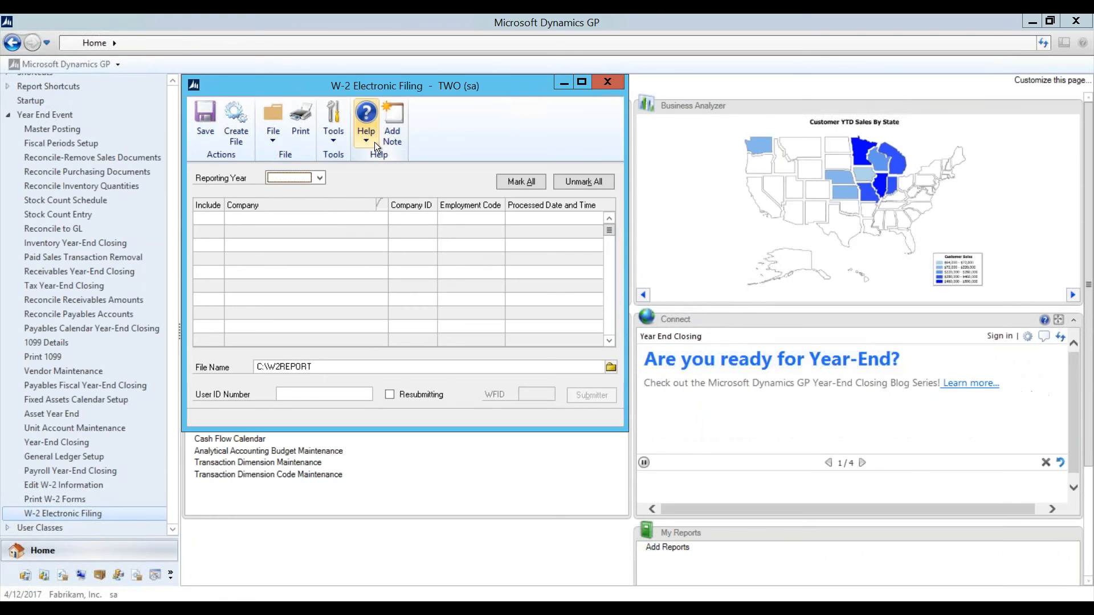
{"action": "left_click", "coordinate": [319, 179]}
{"action": "left_click", "coordinate": [364, 180]}
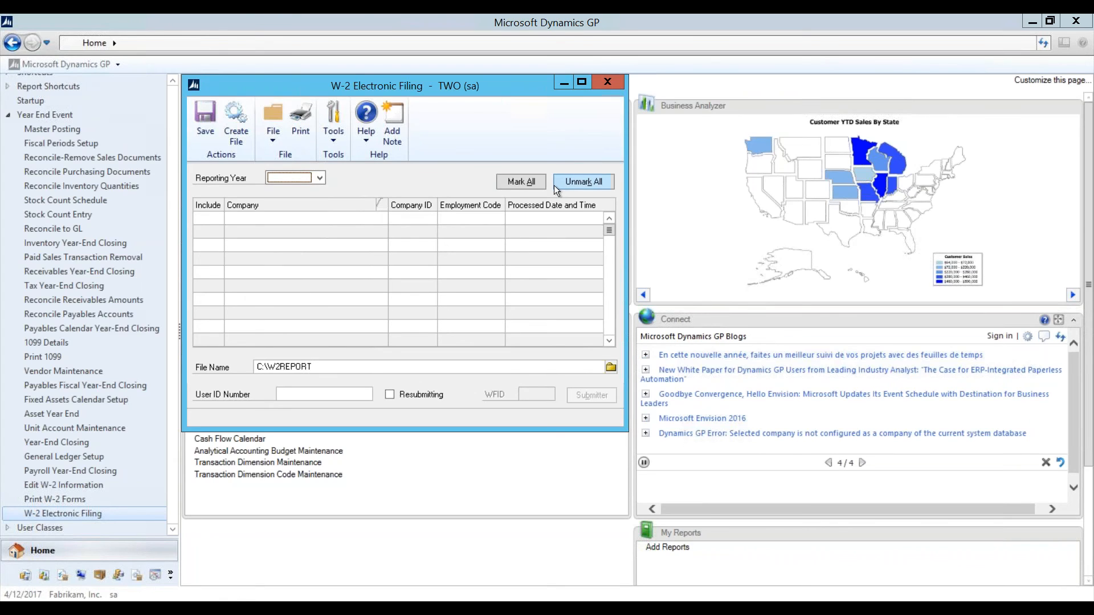
Step: Close W-2 Electronic Filing and go to Maintenance > U.S. Payroll Updates in the GP menu
{"action": "left_click", "coordinate": [604, 83]}
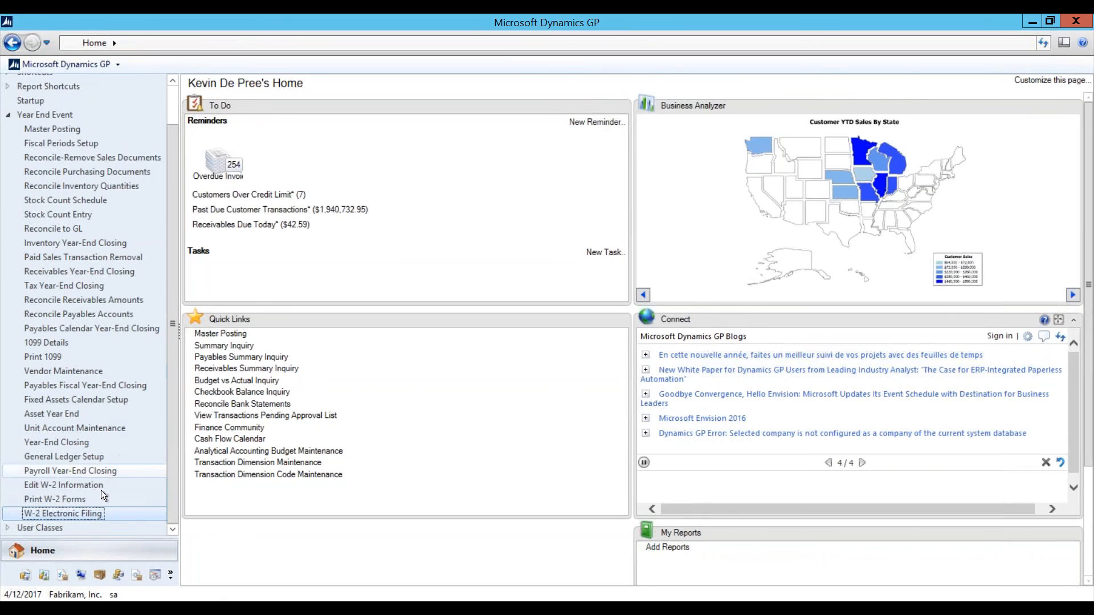
{"action": "left_click", "coordinate": [78, 67]}
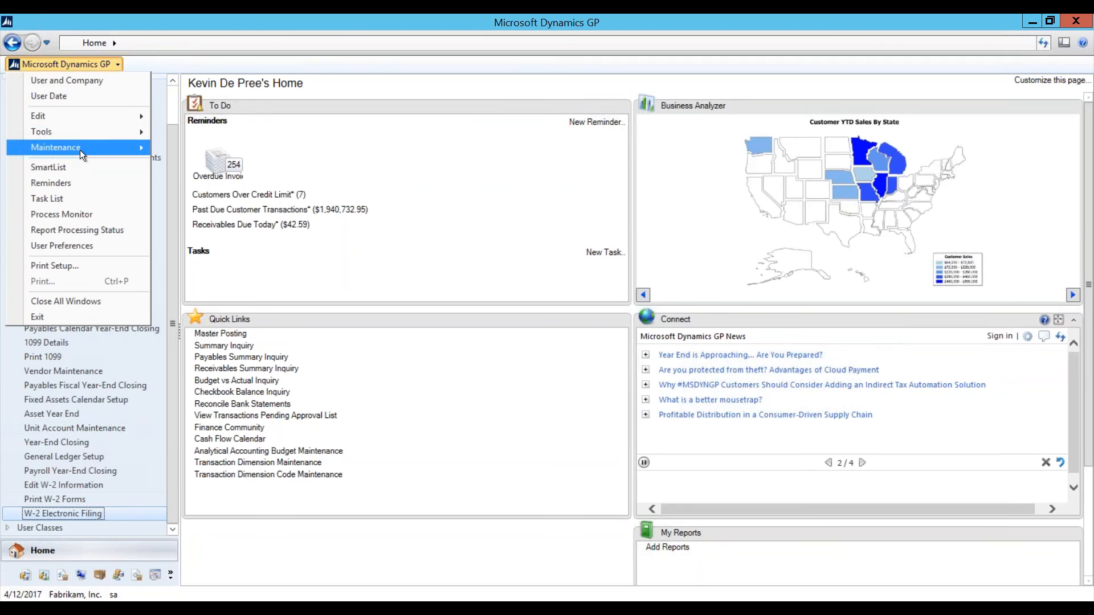
{"action": "mouse_move", "coordinate": [80, 149]}
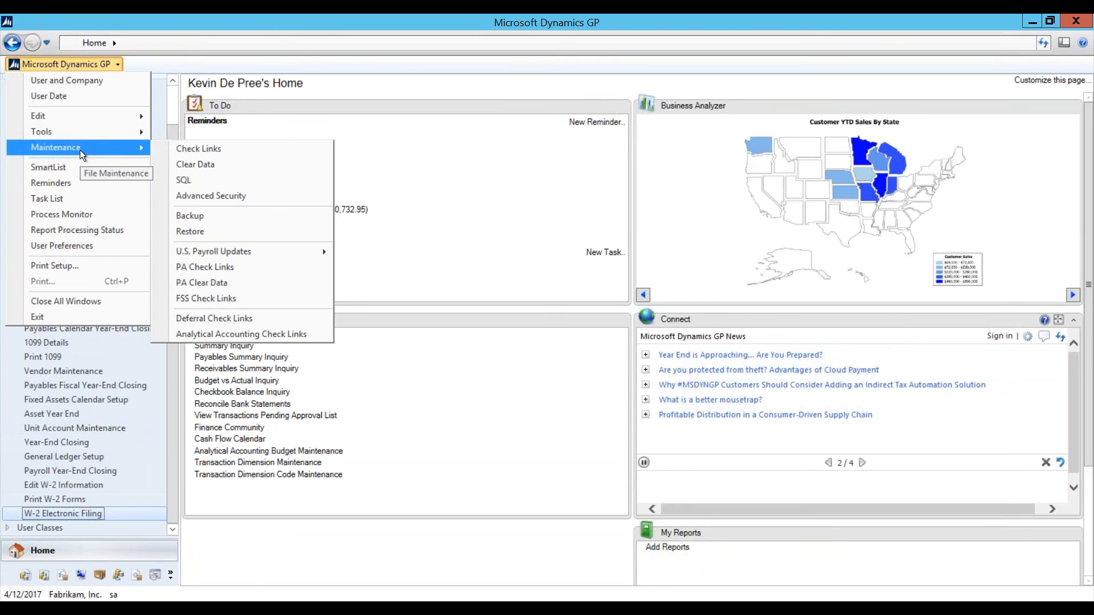
{"action": "mouse_move", "coordinate": [265, 250]}
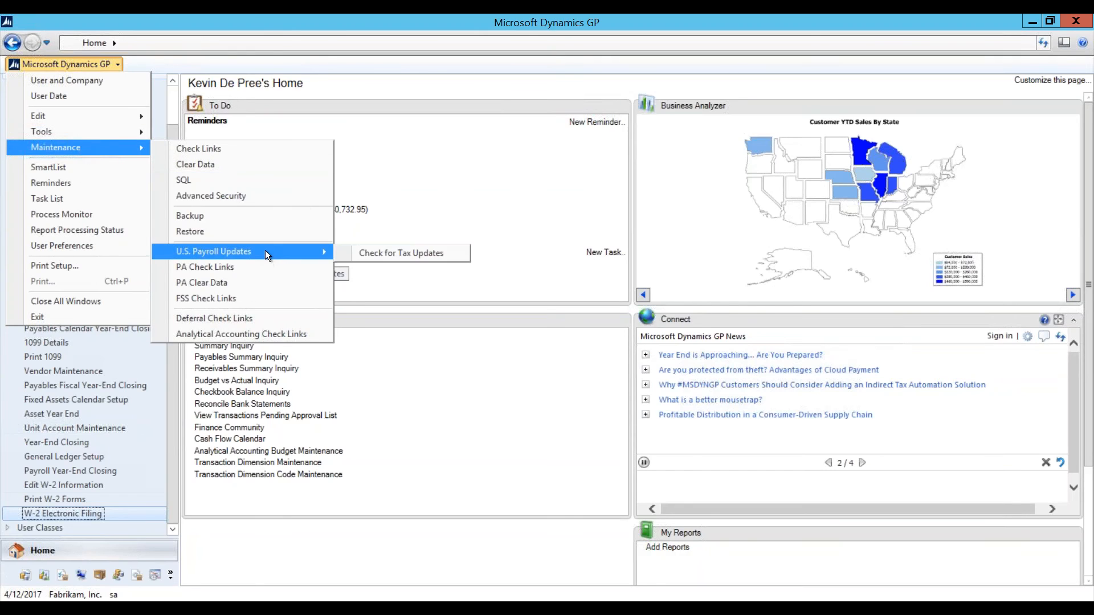
Step: Check for tax updates with the Automatic method, then cancel the Customer Source sign-in and the wizard
{"action": "left_click", "coordinate": [401, 254]}
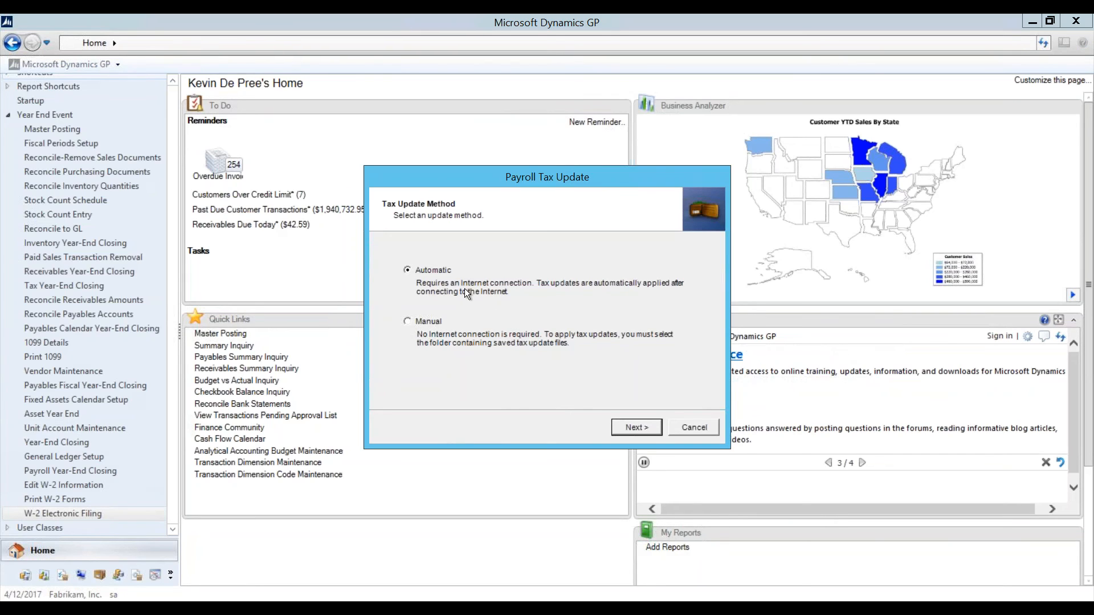
{"action": "left_click", "coordinate": [627, 428]}
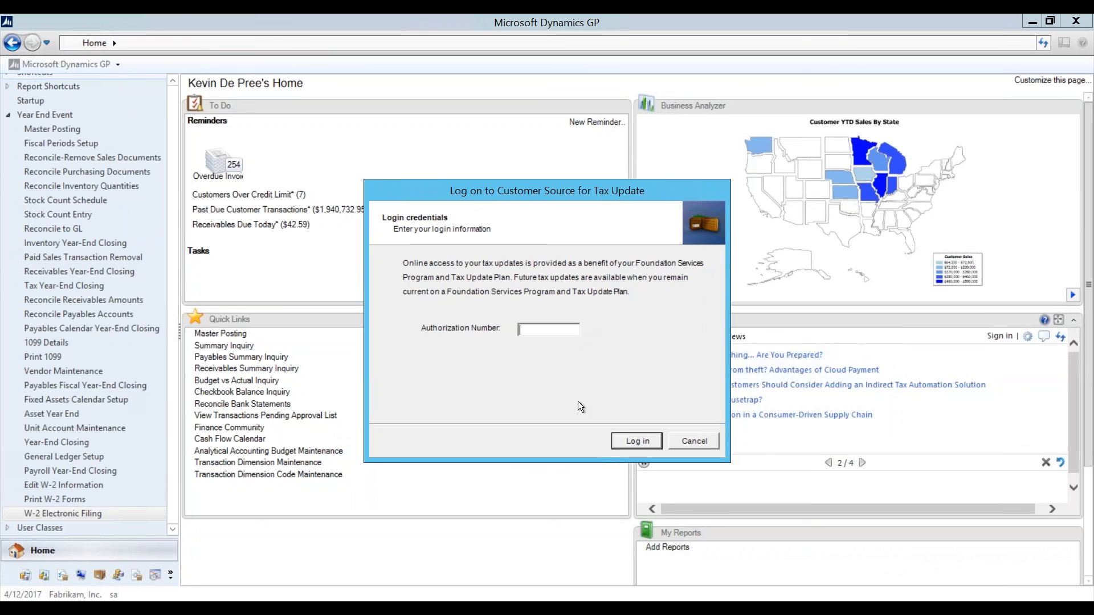
{"action": "left_click", "coordinate": [686, 442]}
{"action": "left_click", "coordinate": [699, 432]}
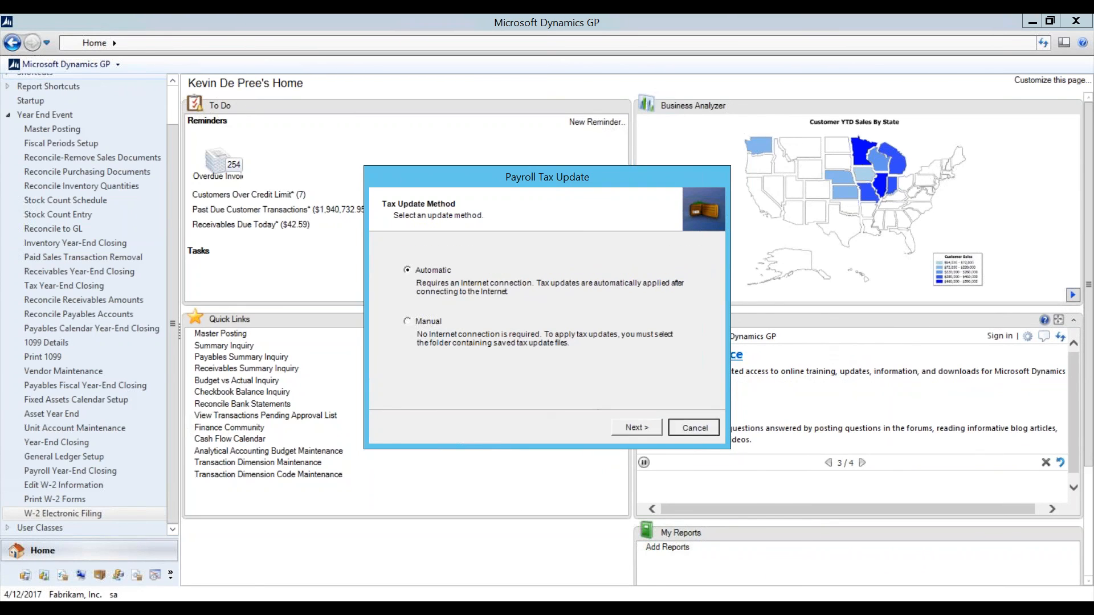